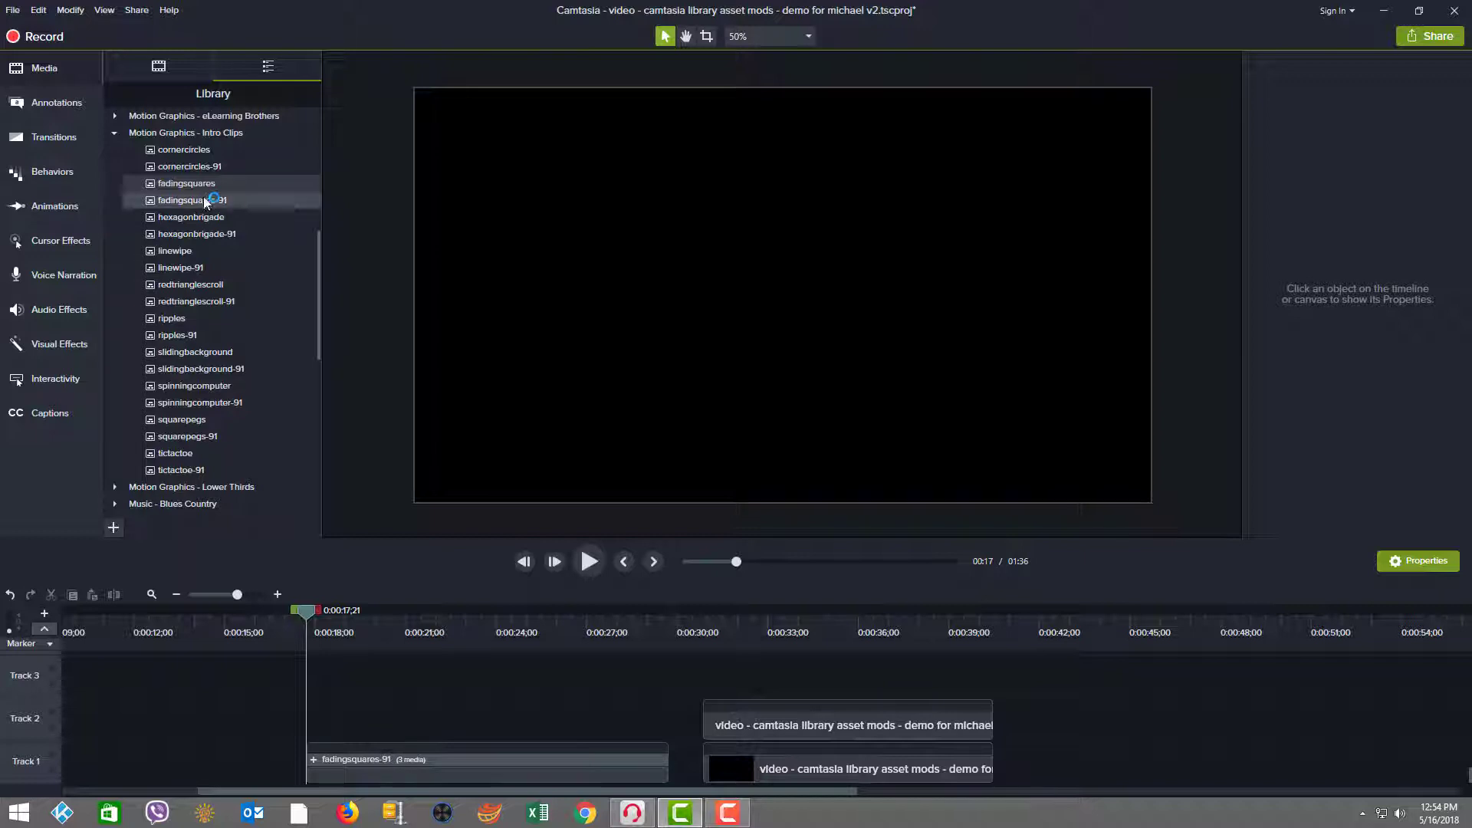
# Step: Compare the fadingsquares and fadingsquares-91 library entries and play the fadingsquares-91 clip from its start on the timeline
pyautogui.moveTo(204, 187); pyautogui.dragTo(155, 268)
pyautogui.moveTo(178, 191); pyautogui.dragTo(228, 195)
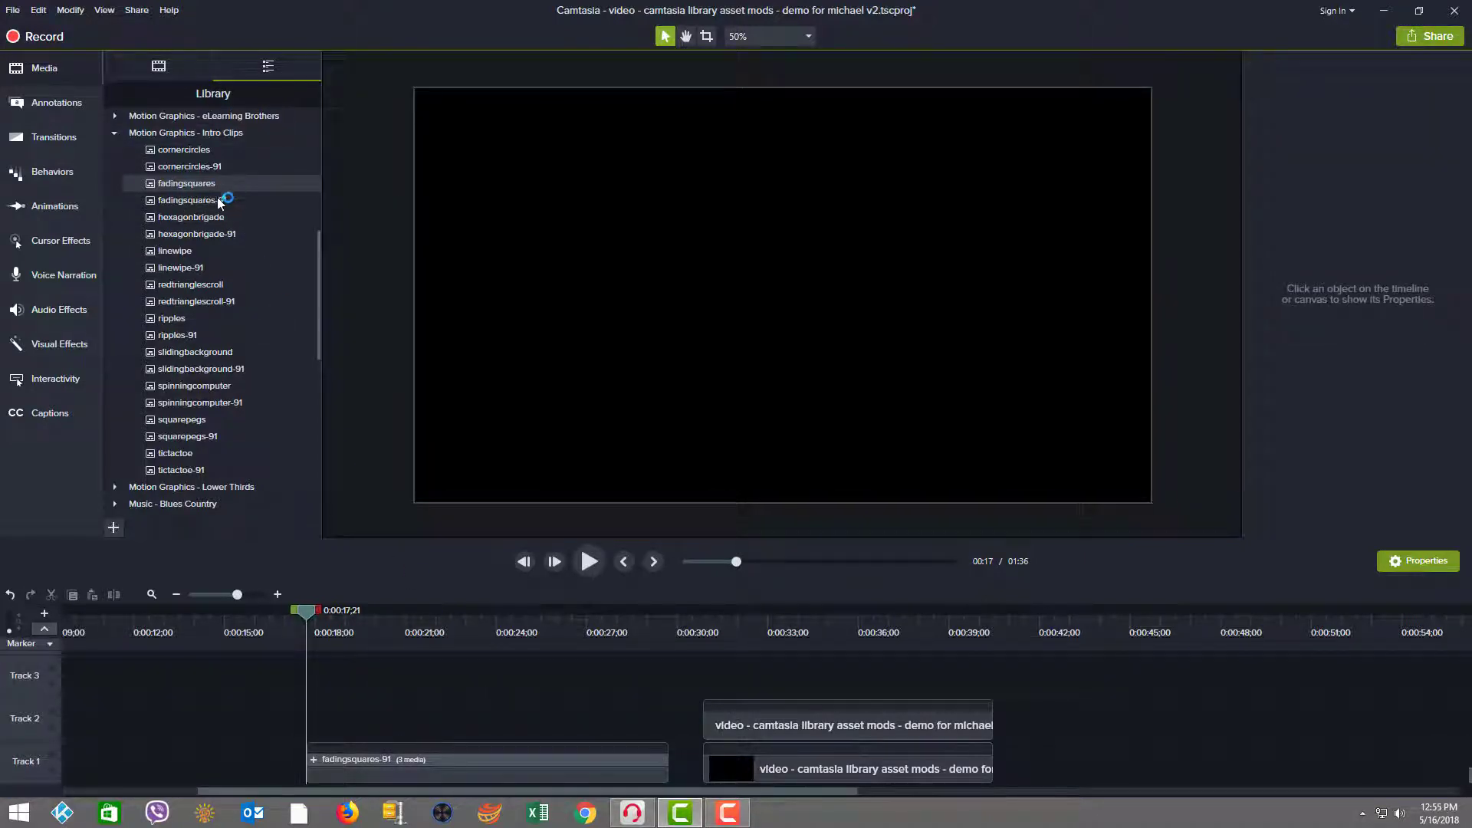
pyautogui.moveTo(305, 606); pyautogui.dragTo(299, 618)
pyautogui.click(588, 569)
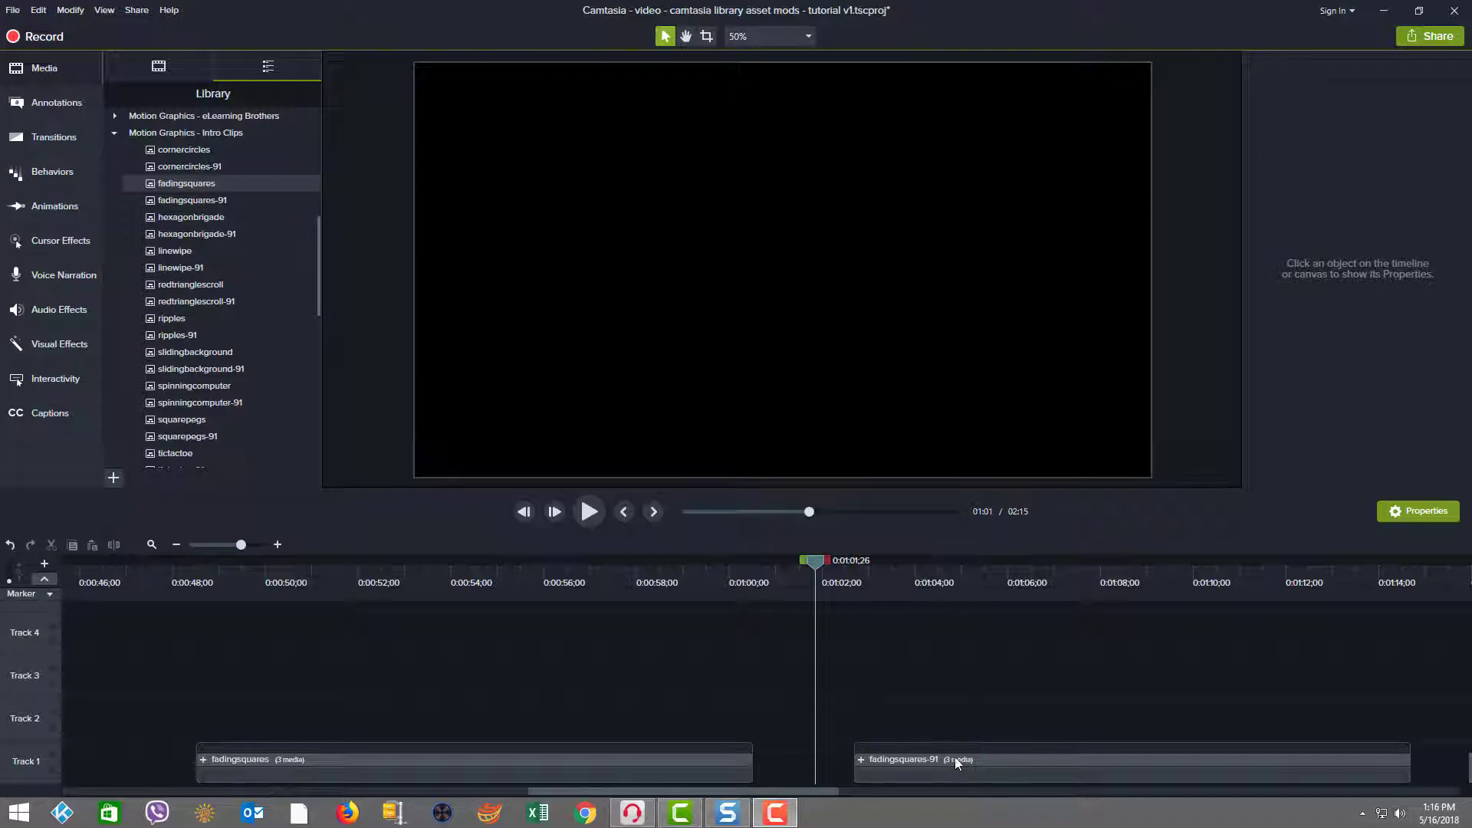
# Step: Select the fadingsquares-91 clip on the timeline to show its properties and scrub through its animation from 0:01:03;16
pyautogui.click(894, 579)
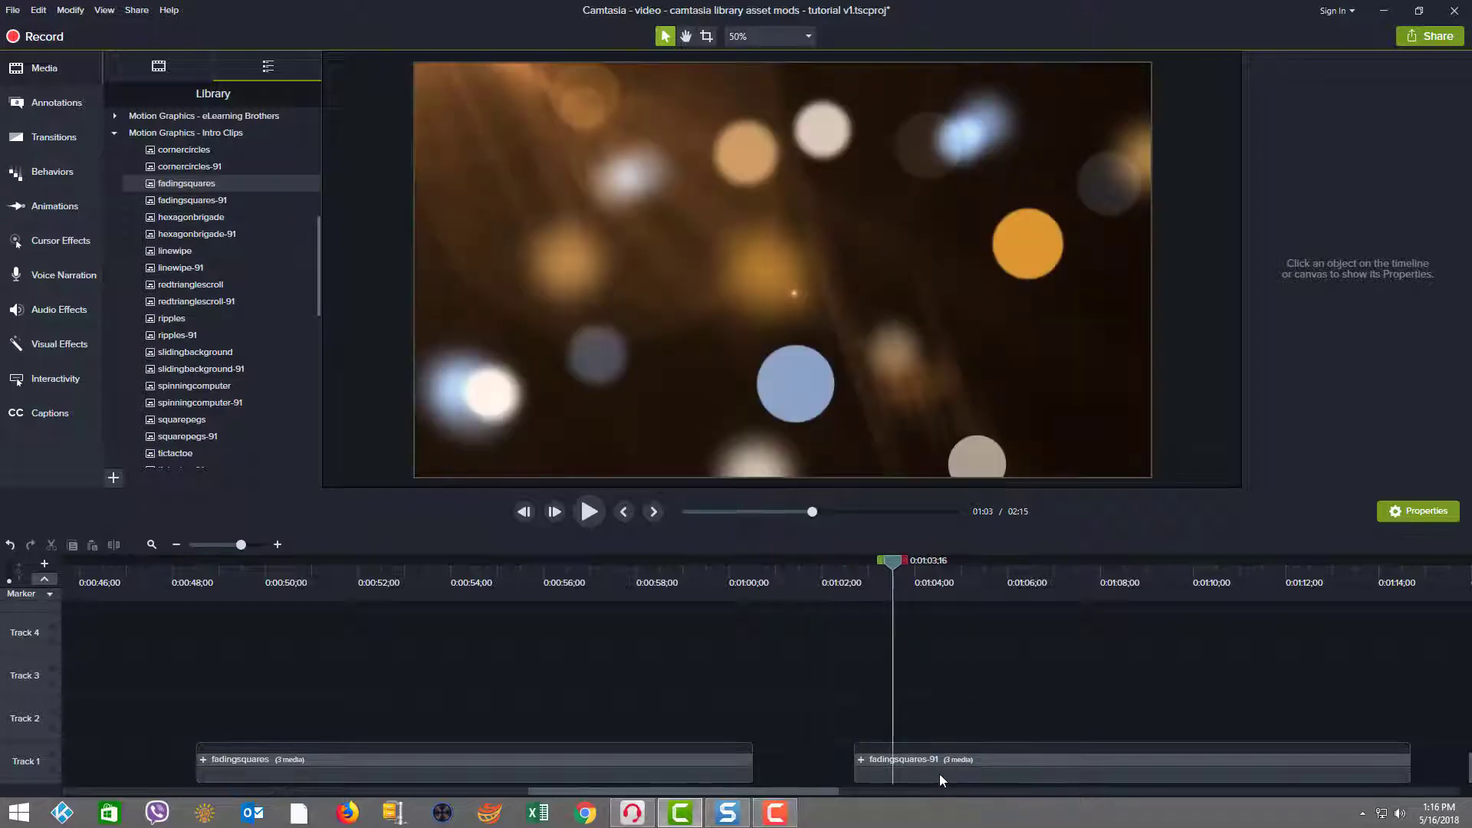
pyautogui.click(939, 775)
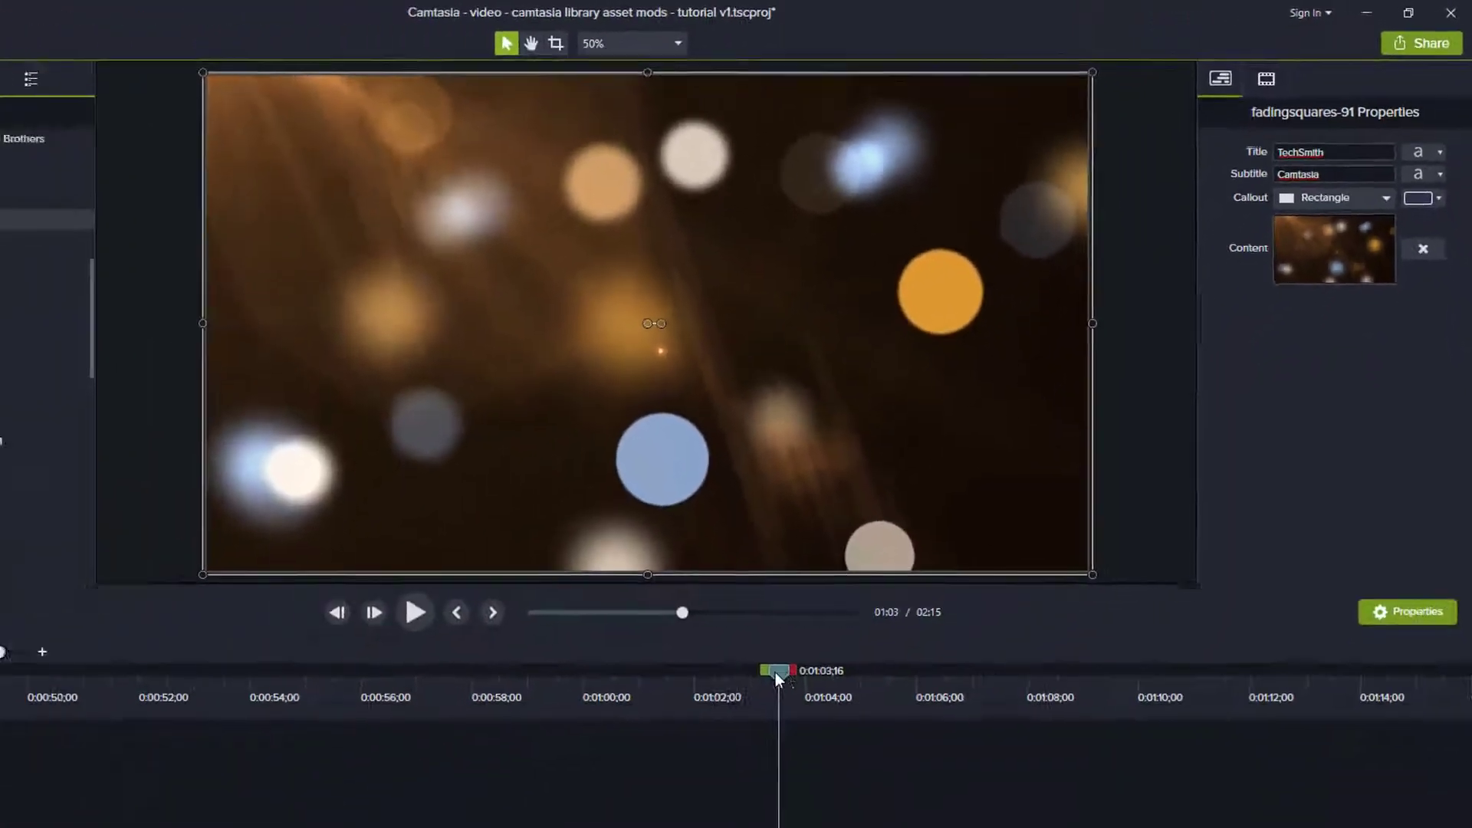
pyautogui.moveTo(775, 673); pyautogui.dragTo(967, 677)
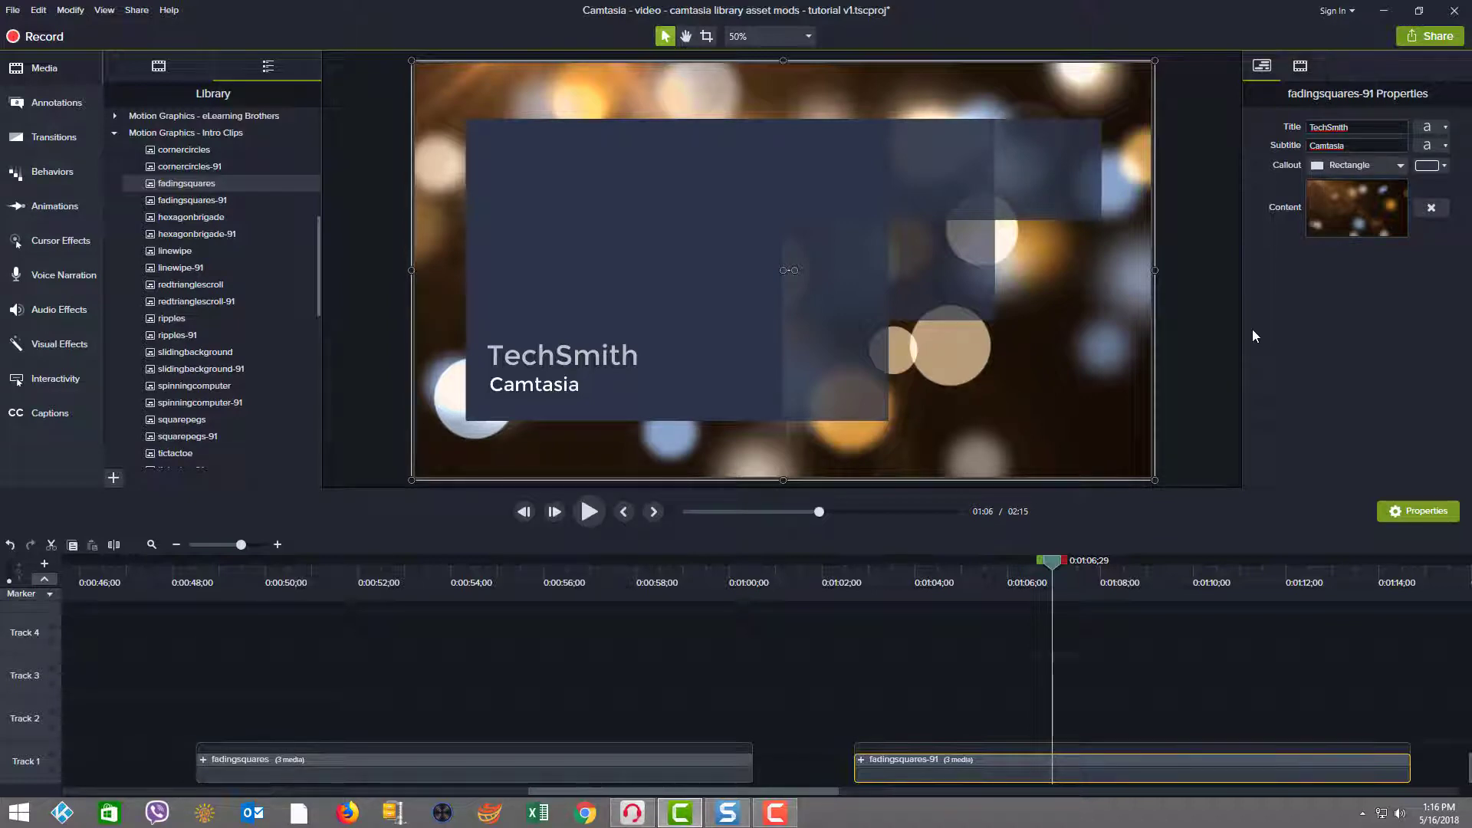
# Step: Select the fadingsquares clip, preview it at 0:00:53;08, and view the group commands available for it
pyautogui.click(422, 755)
pyautogui.click(417, 579)
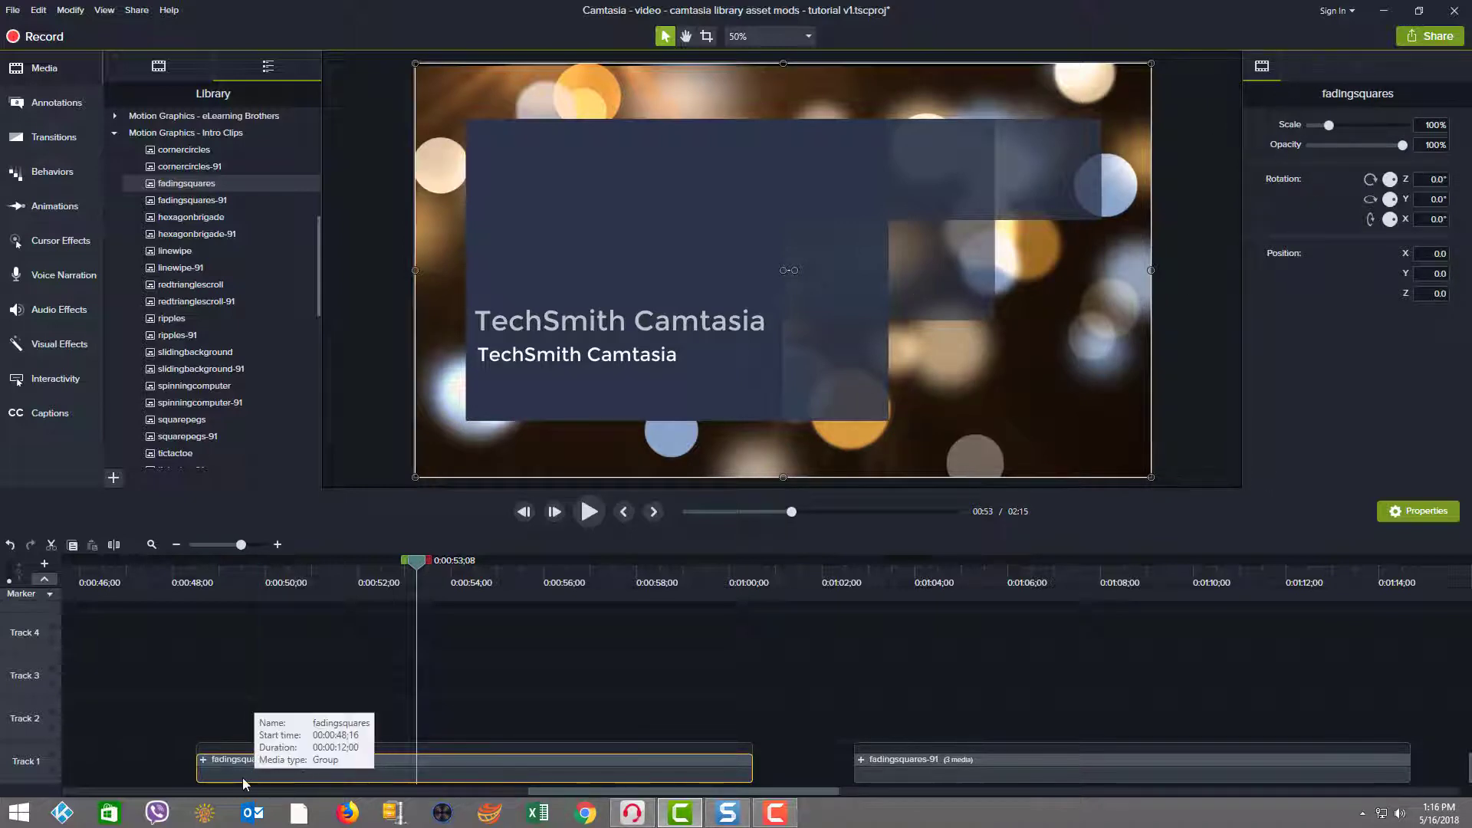
pyautogui.rightClick(204, 762)
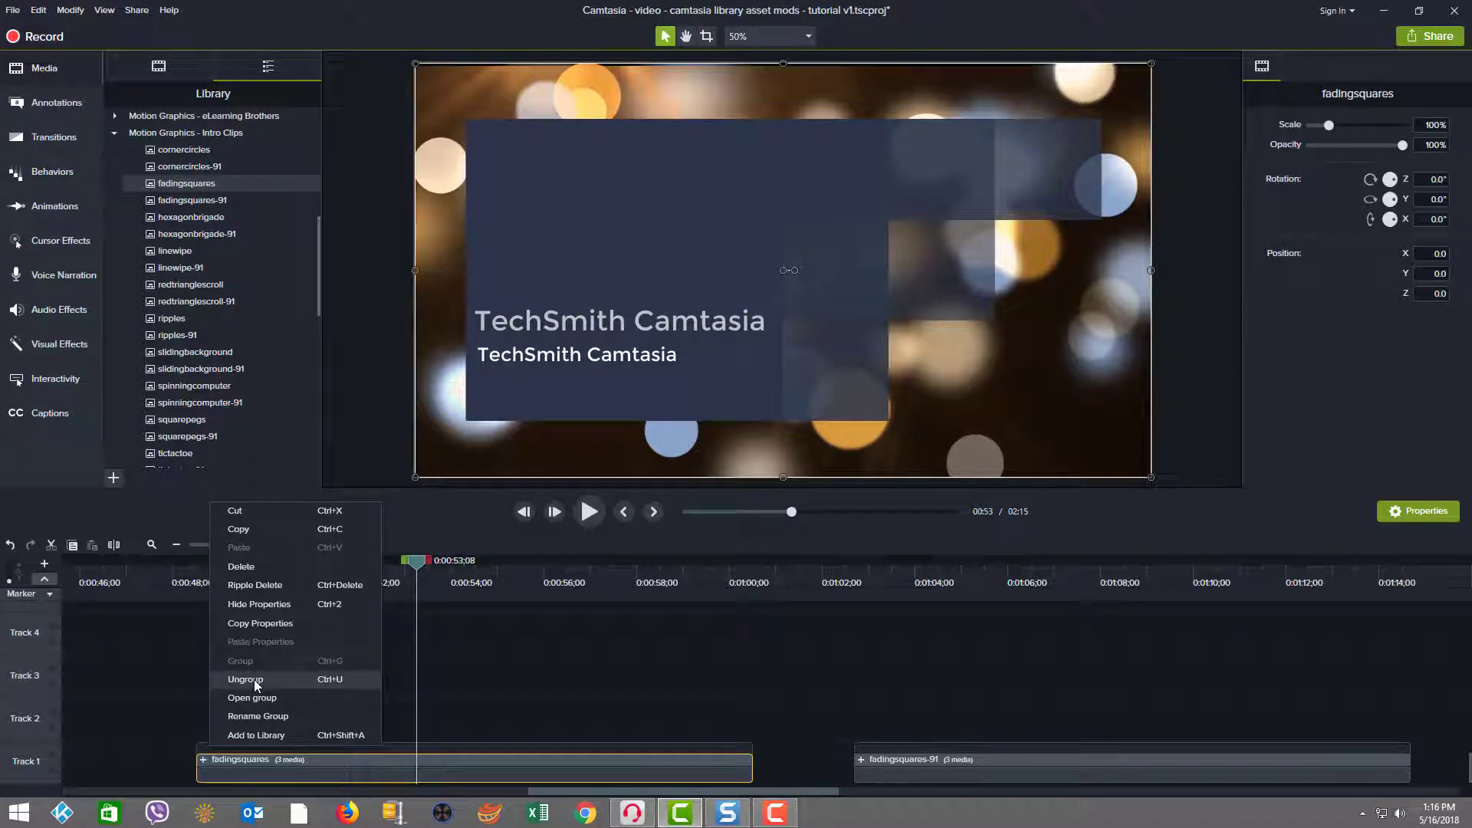
# Step: Ungroup the fadingsquares-91 clip on Track 1
pyautogui.click(878, 769)
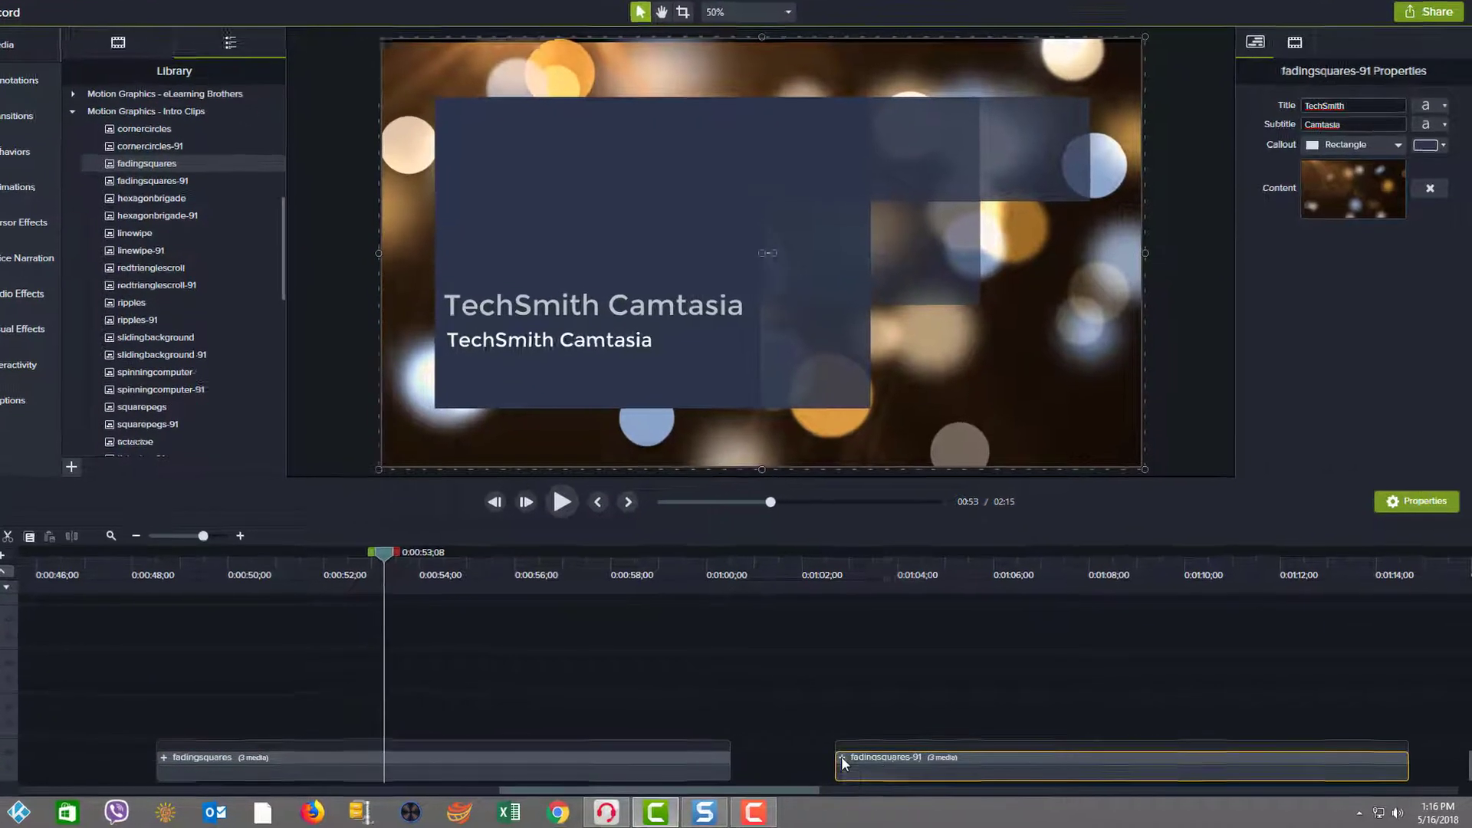
pyautogui.rightClick(863, 761)
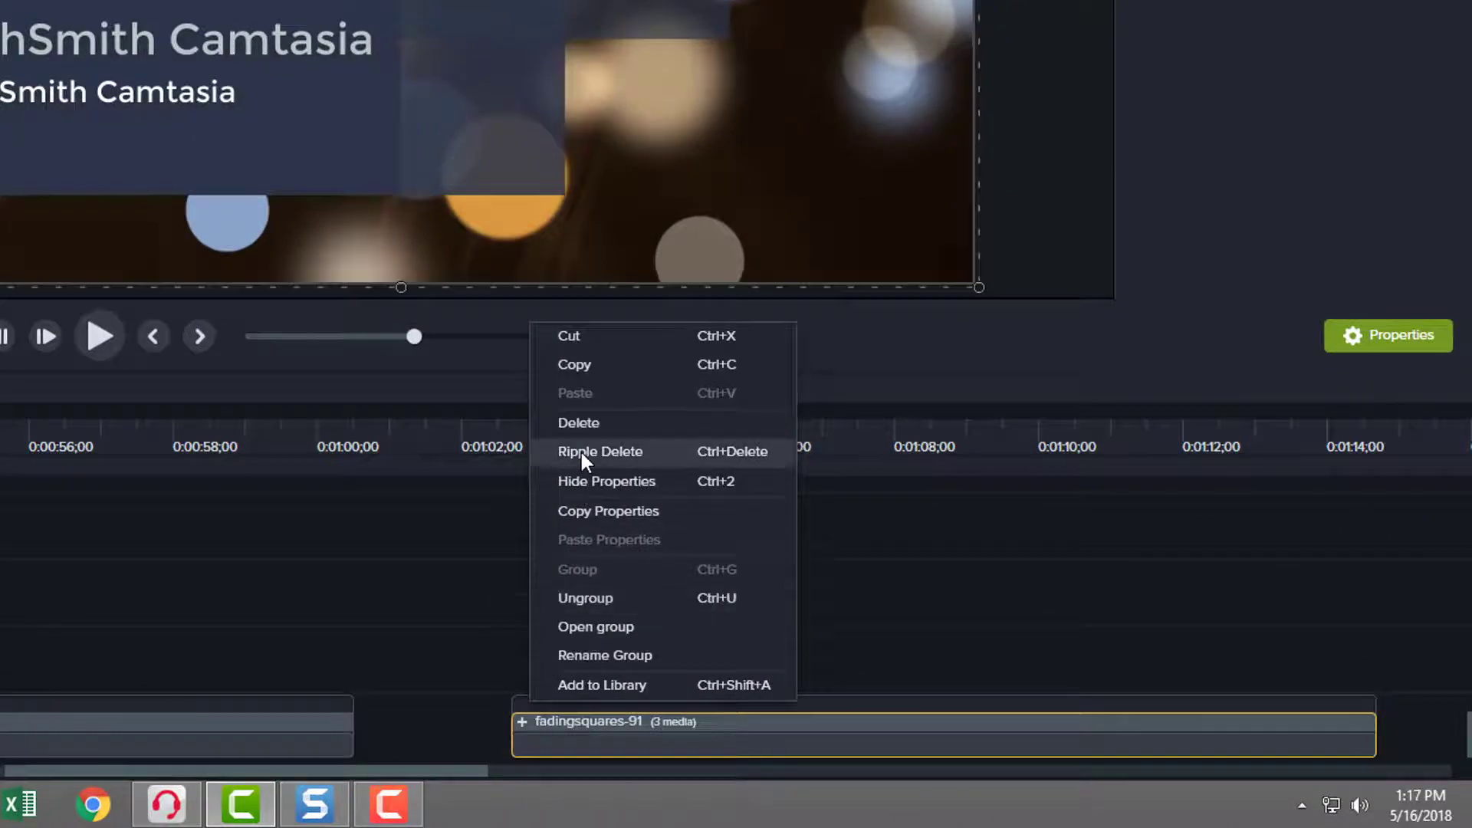
pyautogui.click(574, 592)
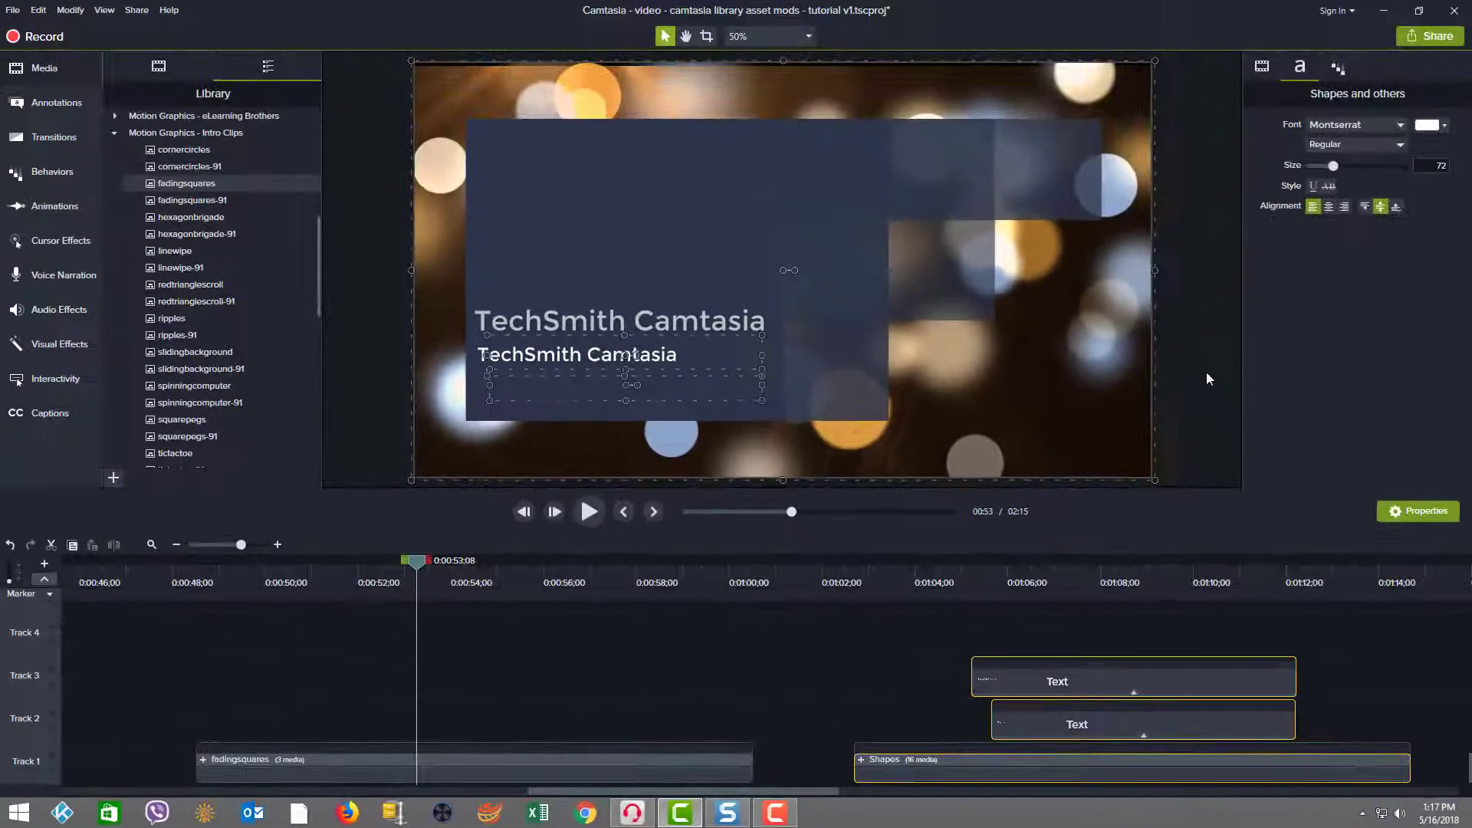
# Step: Examine the visual and behavior properties of the ungrouped shapes and text clips
pyautogui.click(1261, 68)
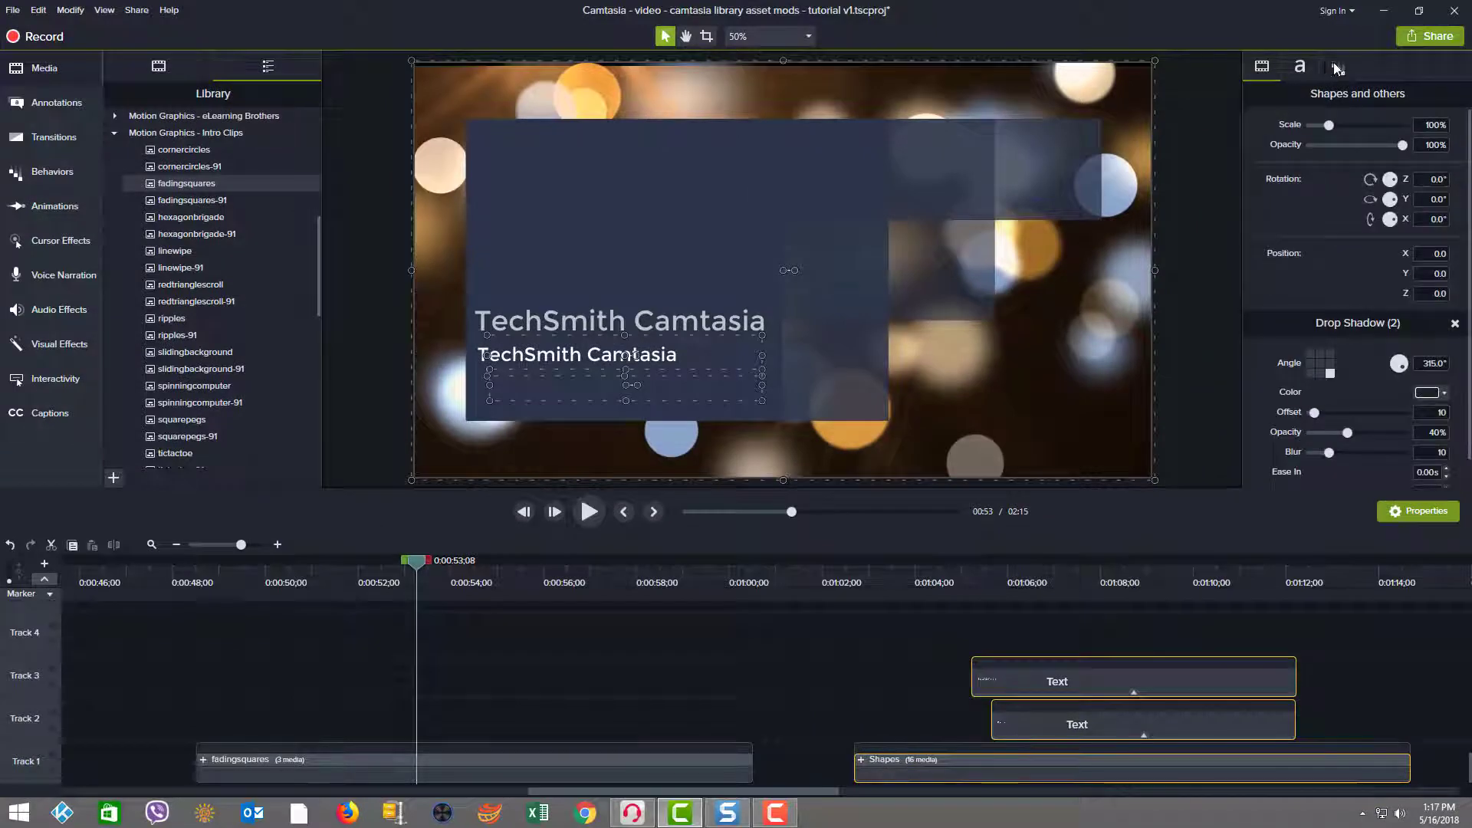
pyautogui.click(1337, 69)
pyautogui.click(1262, 66)
# Step: Ungroup the Shapes group on Track 1 and look over the individual shape, text and background tracks
pyautogui.rightClick(860, 765)
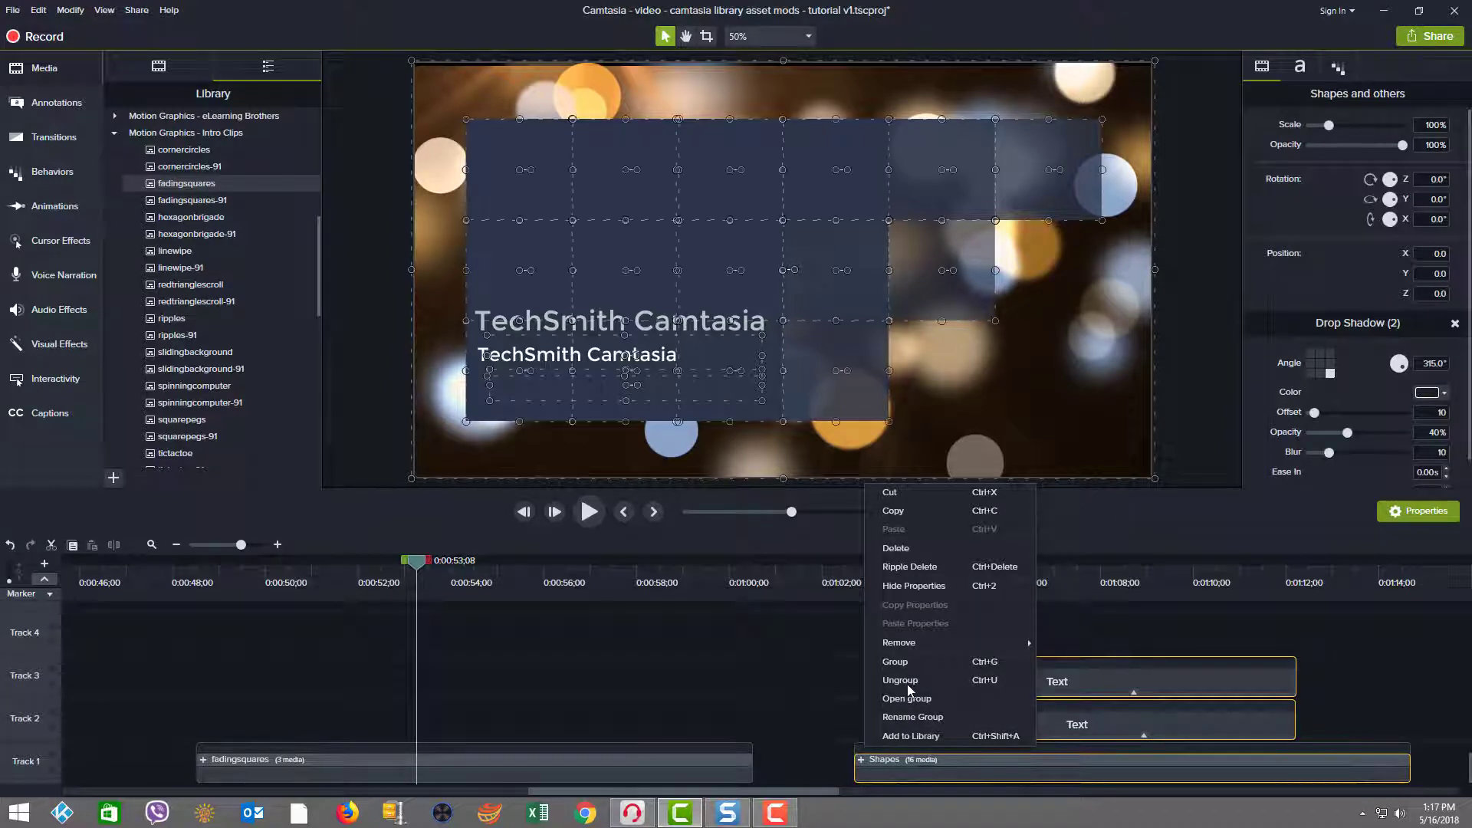
pyautogui.click(907, 674)
pyautogui.scroll(6, 858, 682)
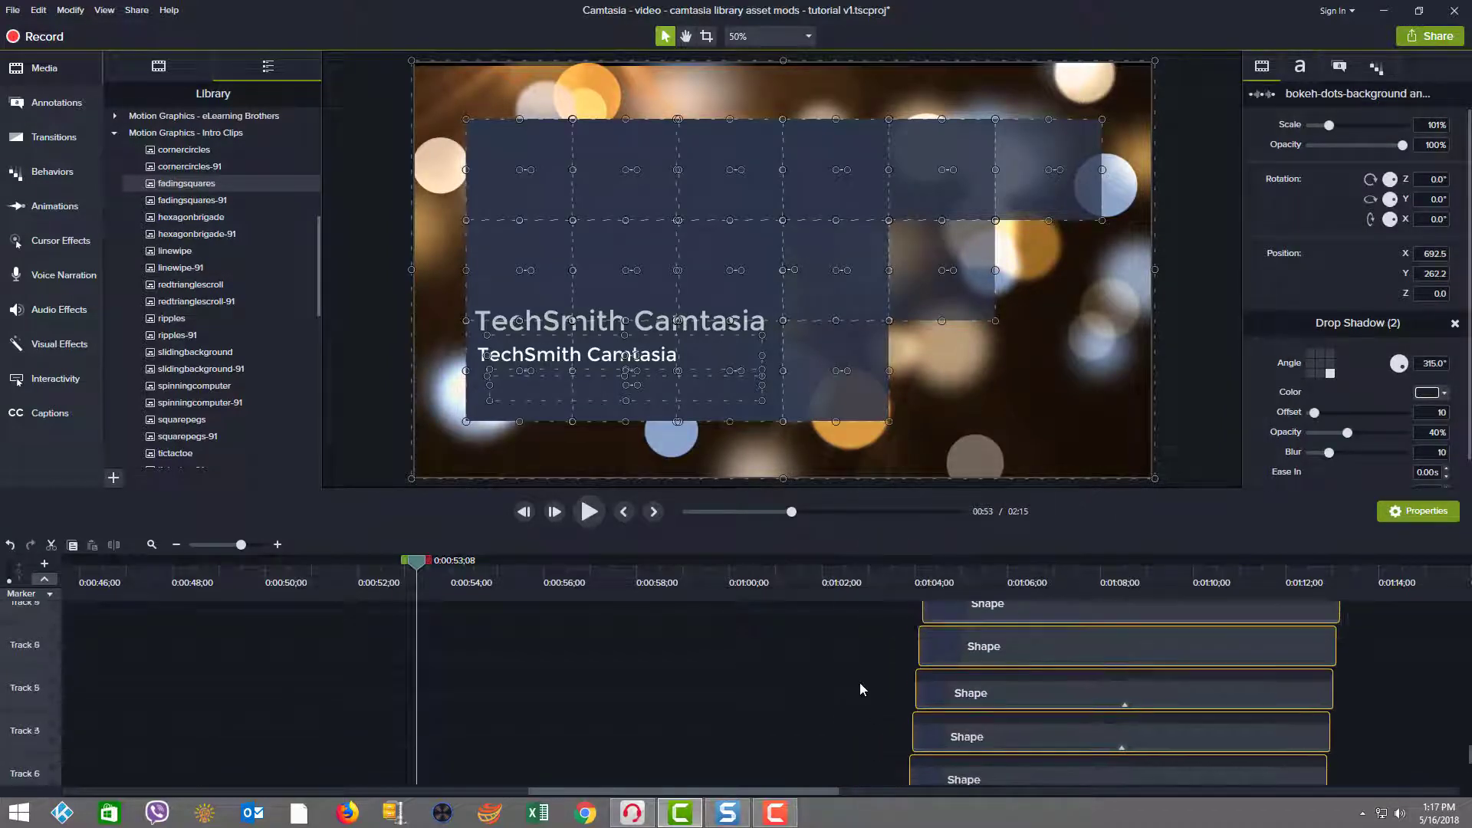
pyautogui.scroll(-1, 862, 682)
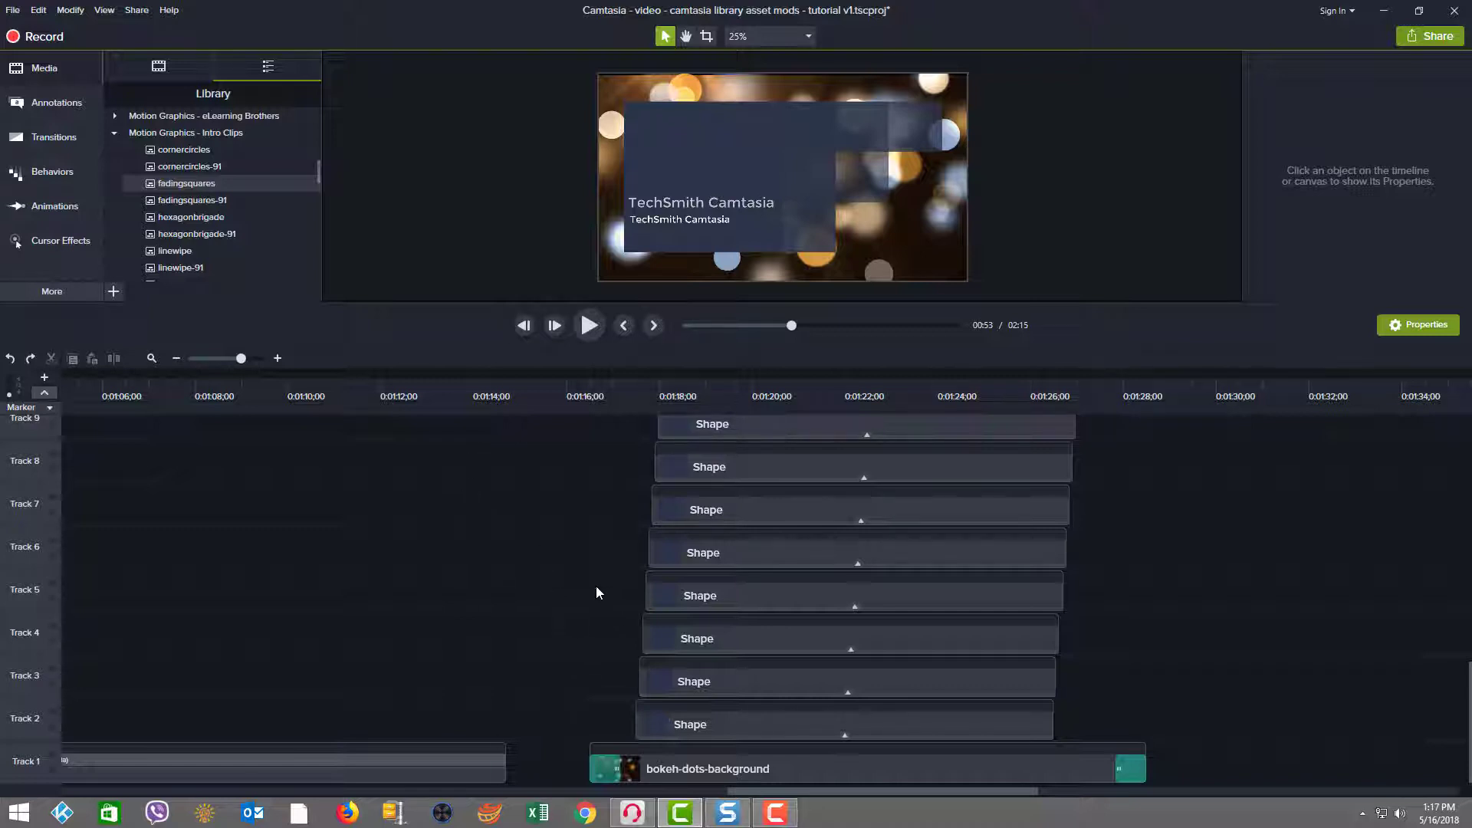
pyautogui.scroll(10, 561, 543)
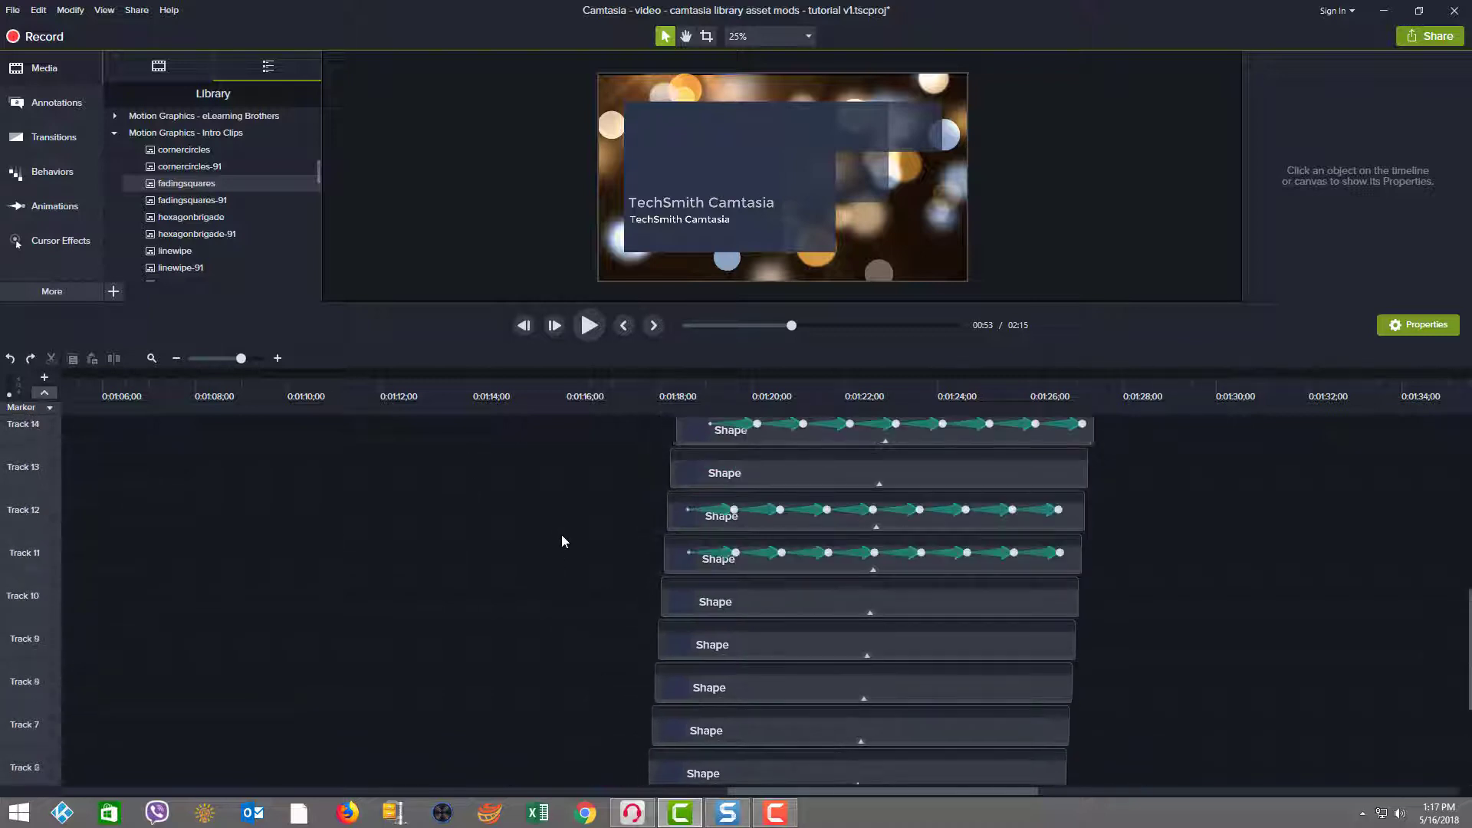
pyautogui.scroll(-8, 563, 542)
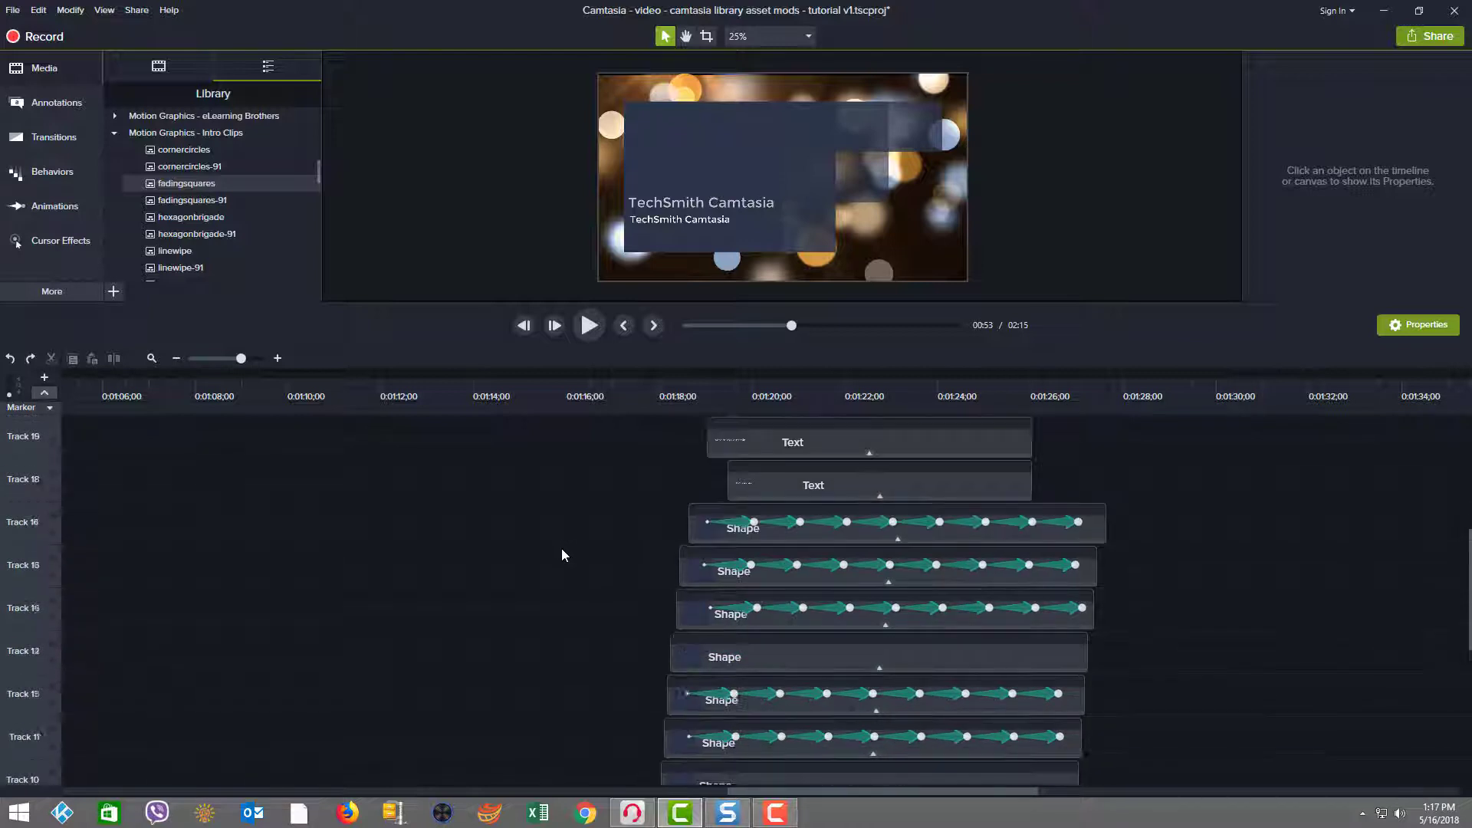
pyautogui.scroll(-3, 557, 565)
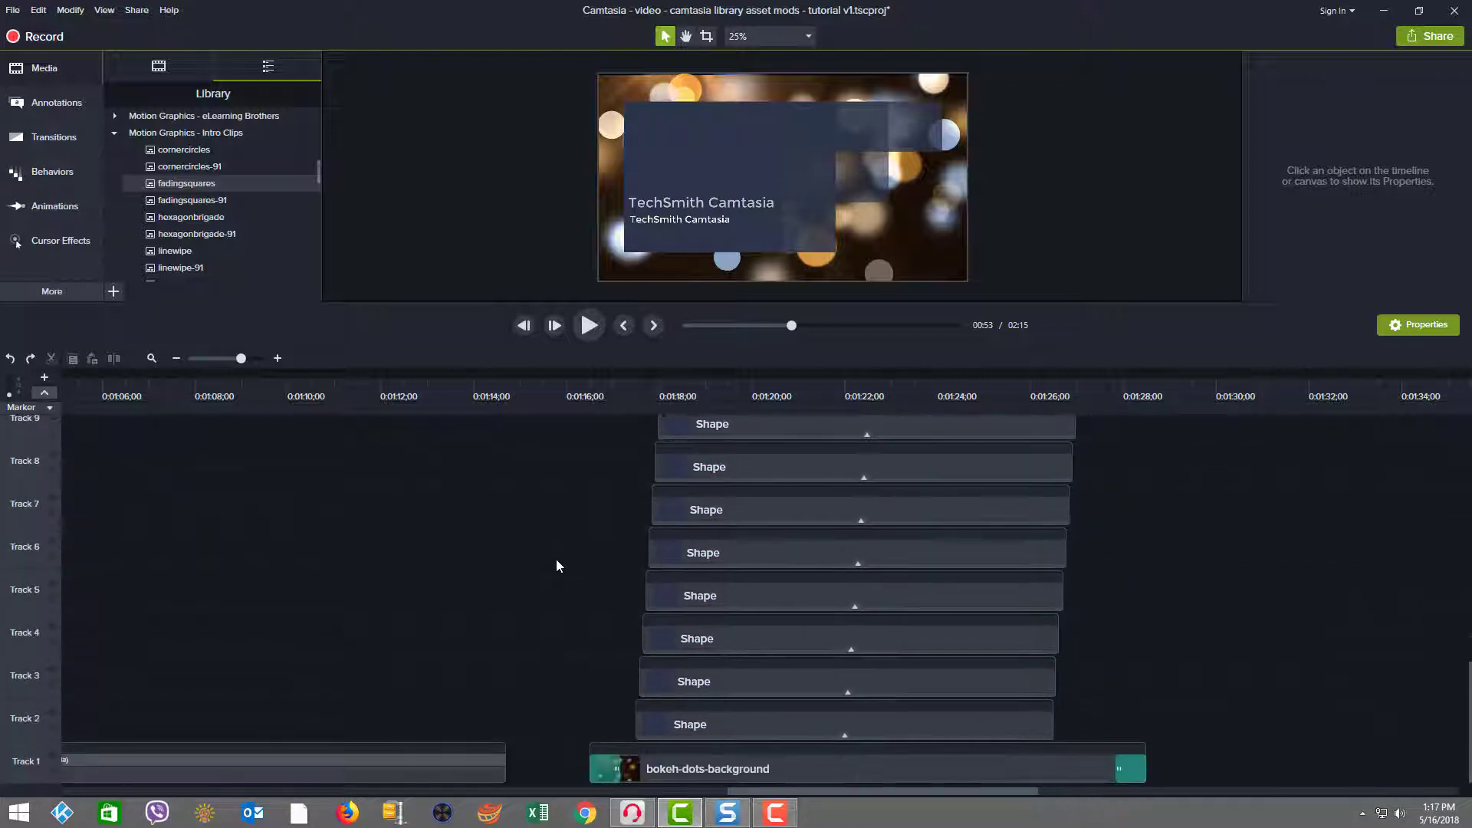
# Step: Hide Track 1 containing the bokeh-dots-background clip and scrub through the shape animation without the background
pyautogui.click(700, 766)
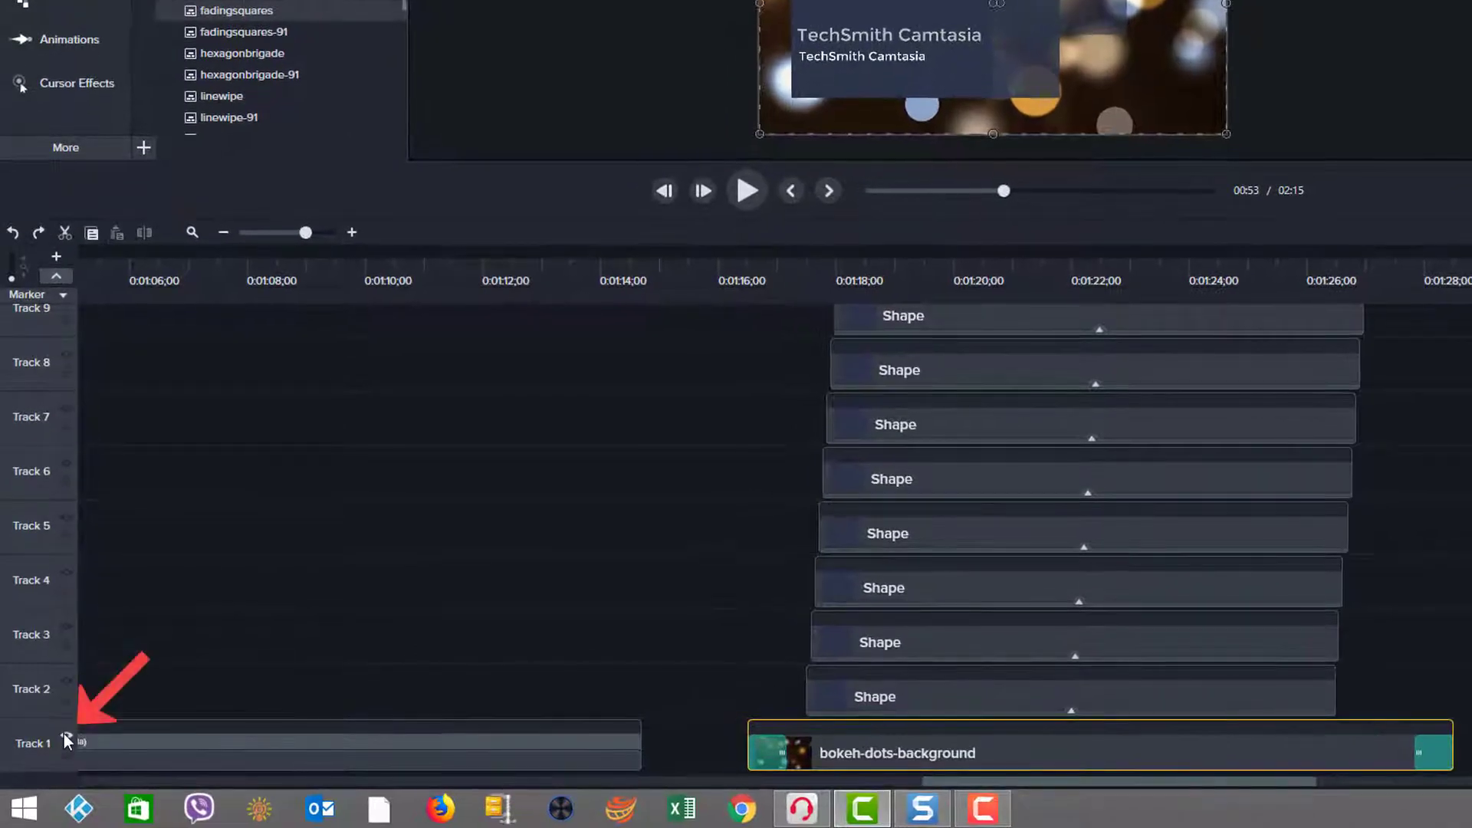
pyautogui.click(64, 735)
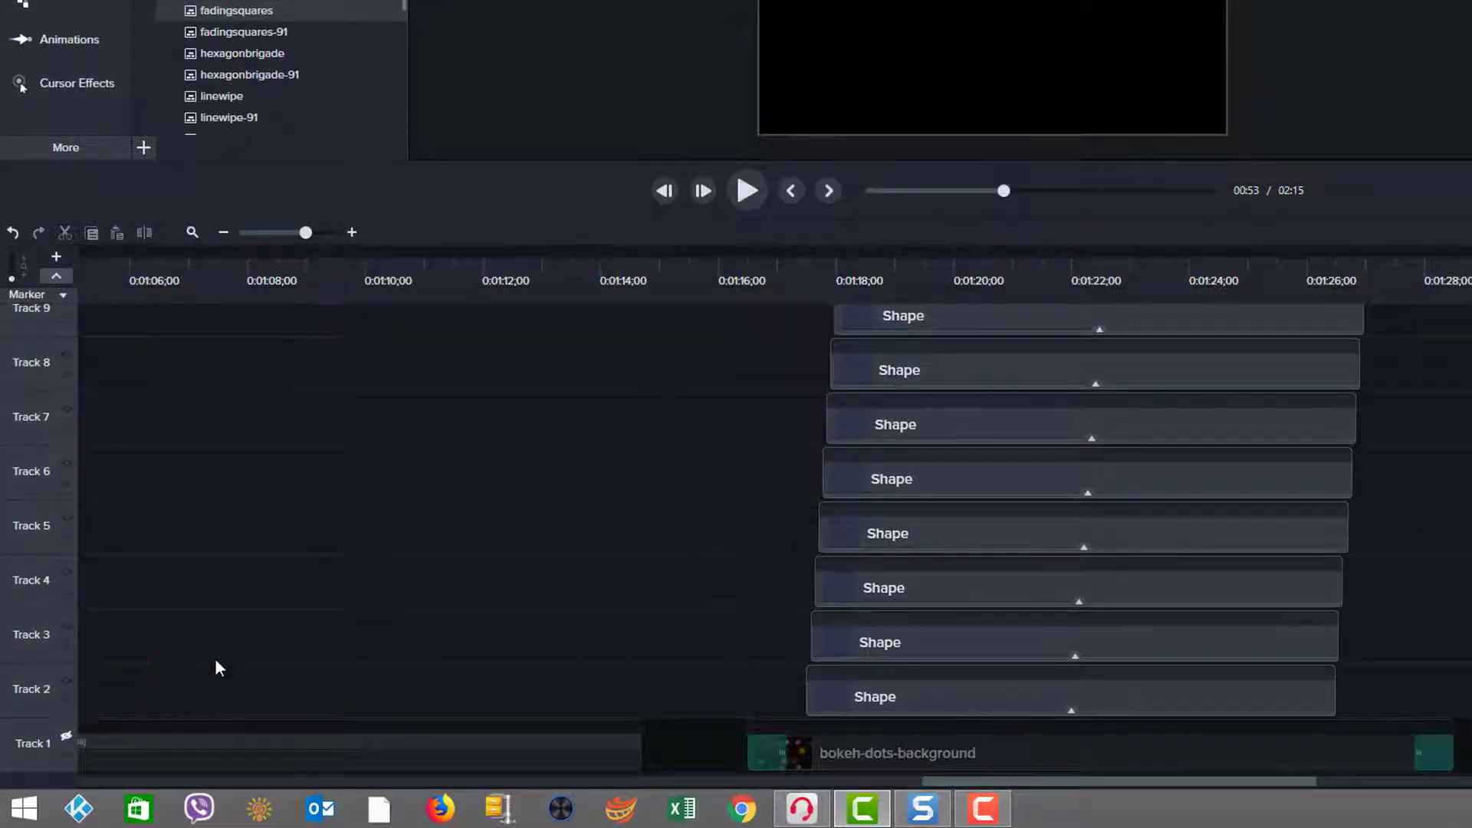
pyautogui.click(805, 269)
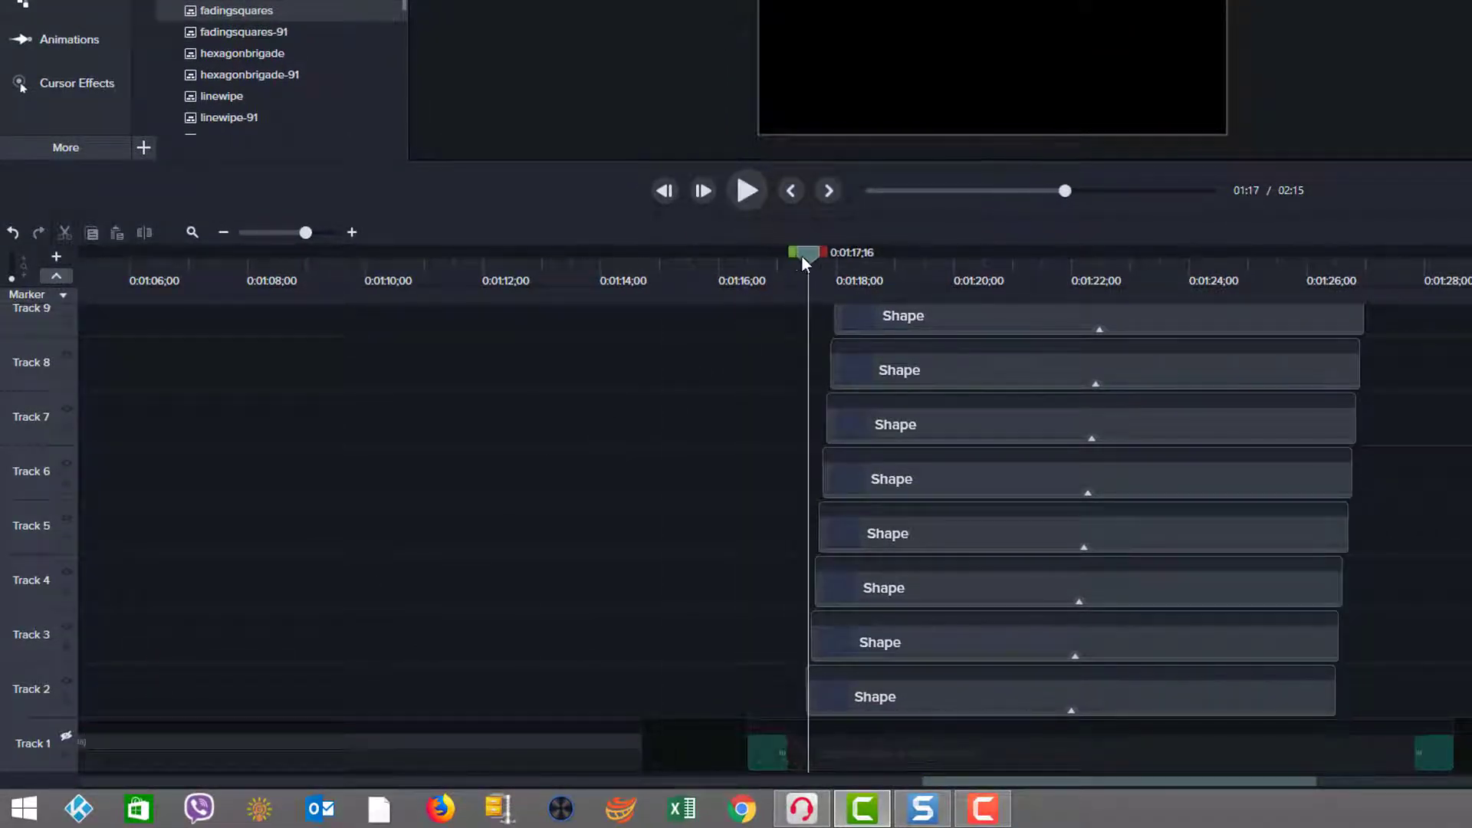
pyautogui.moveTo(801, 252); pyautogui.dragTo(844, 266)
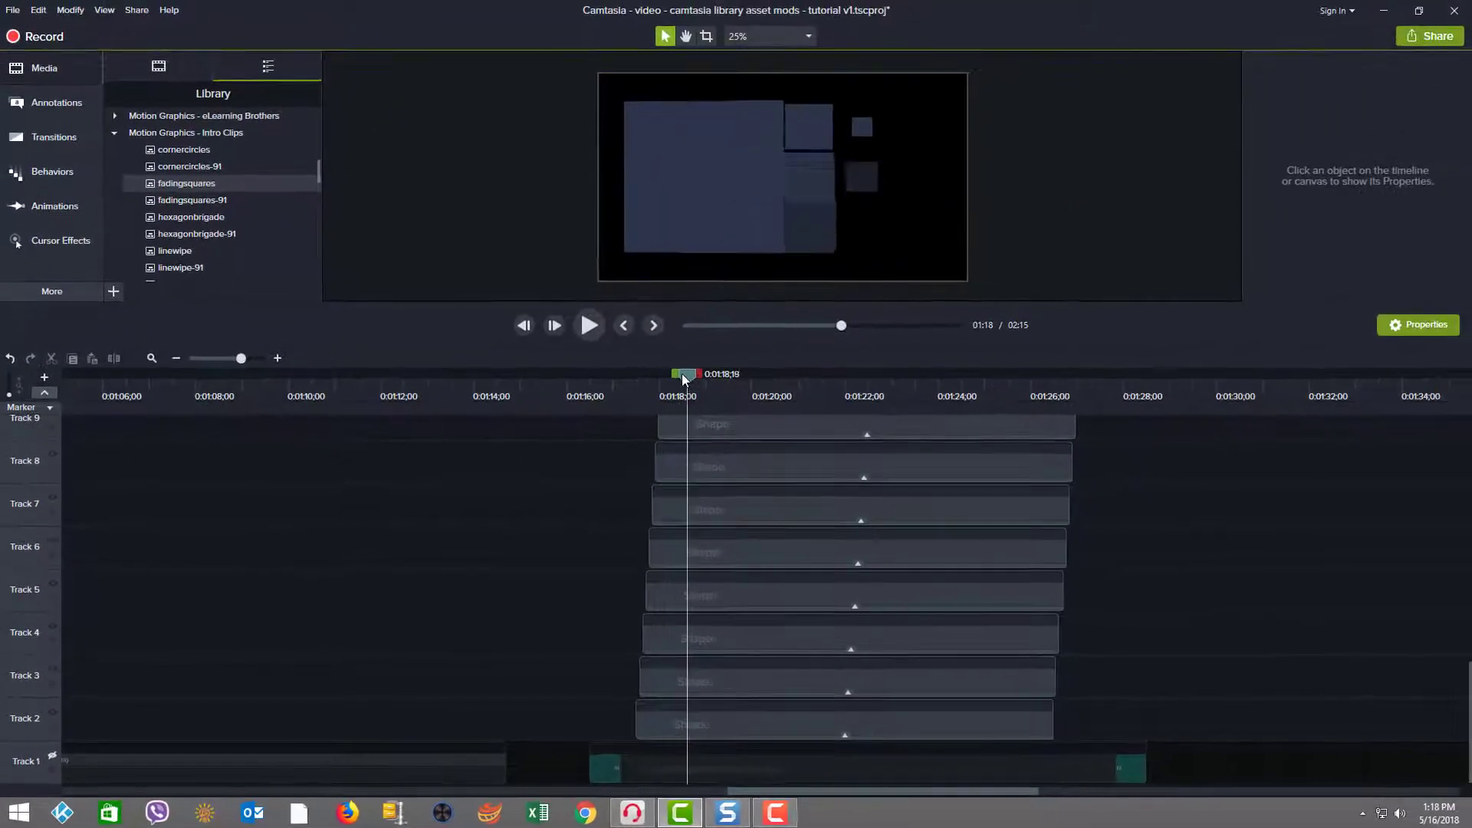
pyautogui.moveTo(683, 374); pyautogui.dragTo(585, 453)
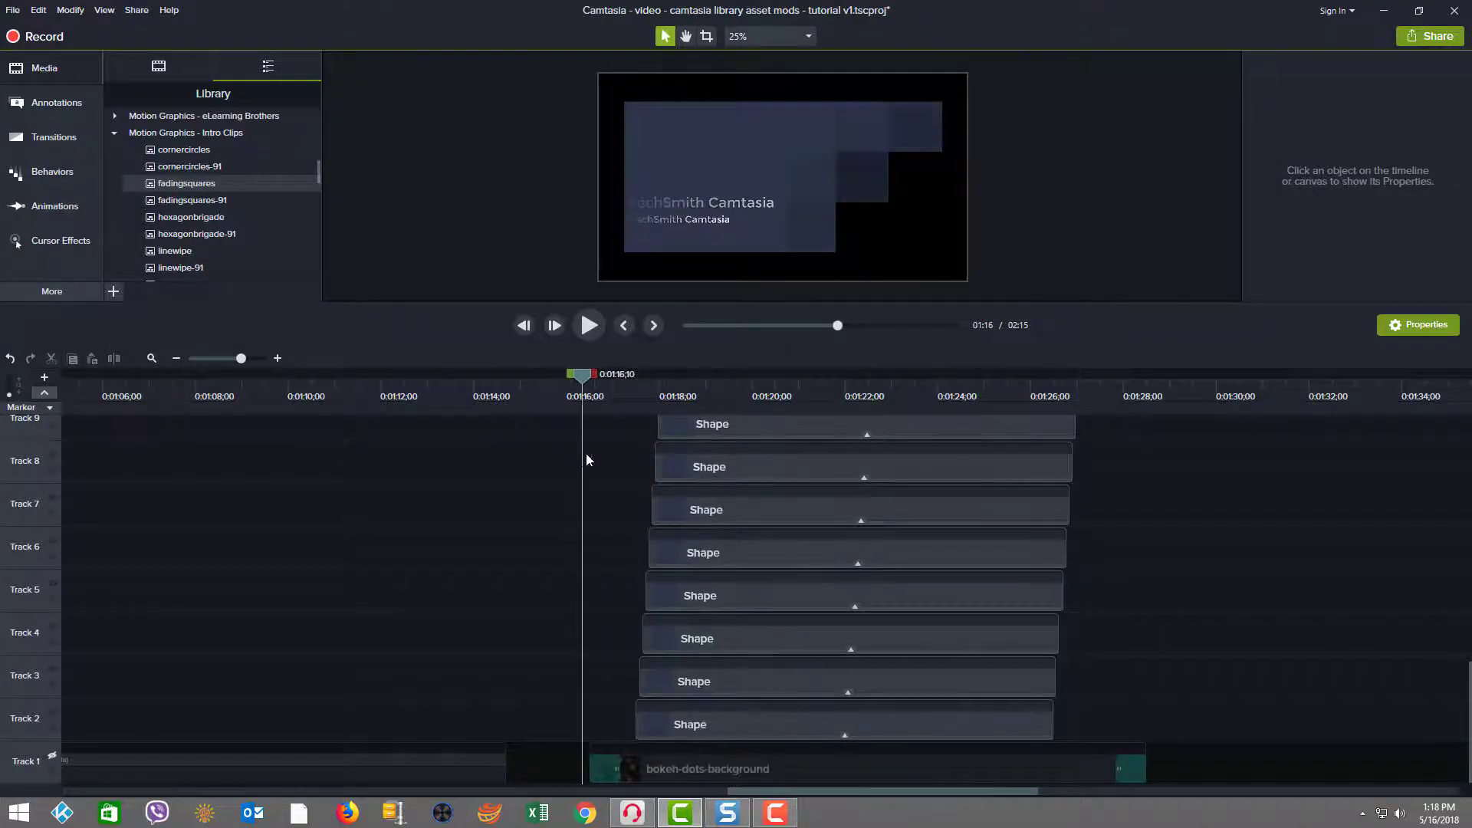
# Step: Show Track 1 again and move the playhead to 0:01:17;08 in the background clip
pyautogui.click(52, 757)
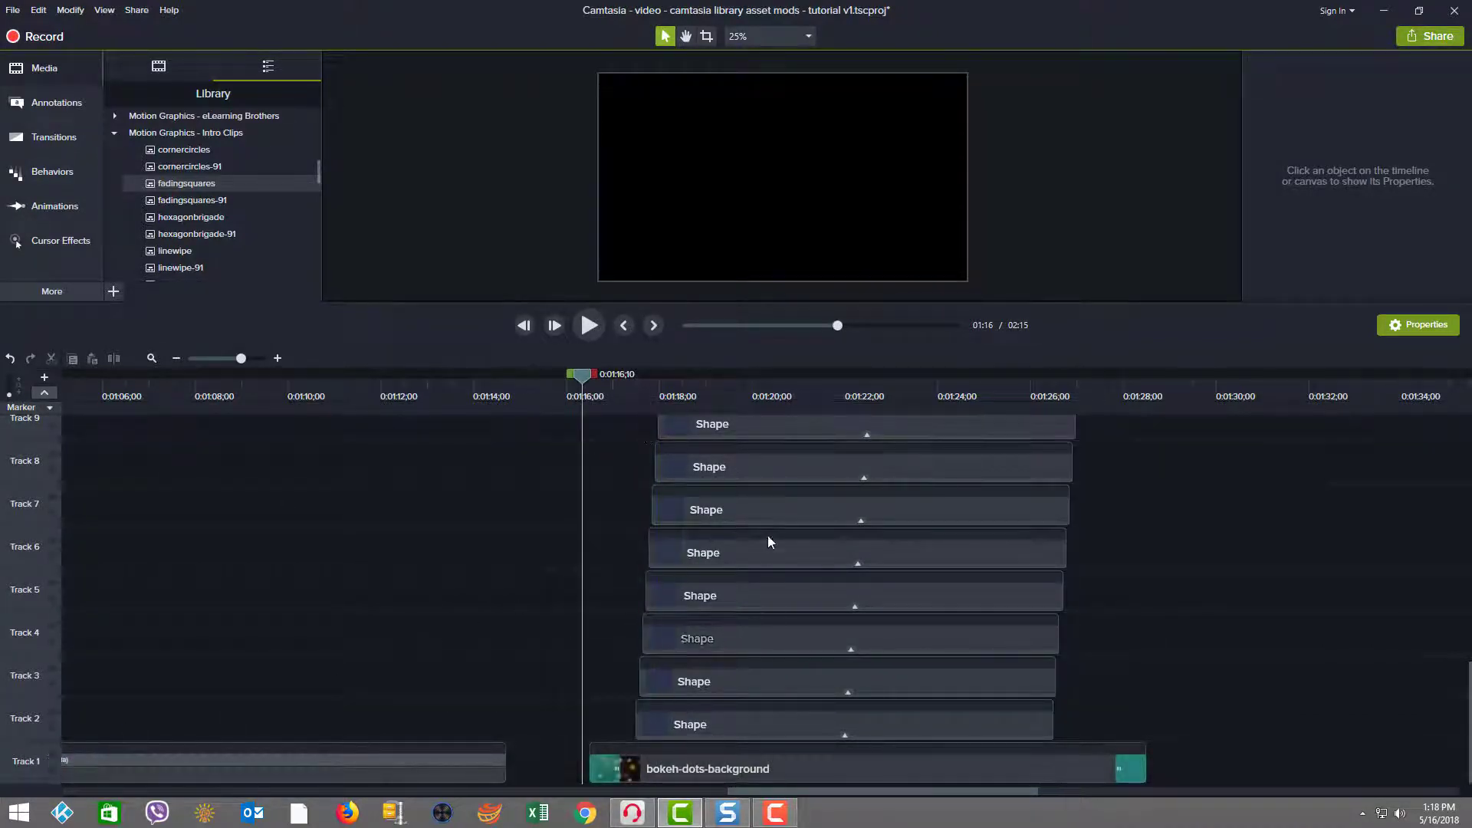
pyautogui.moveTo(591, 377); pyautogui.dragTo(625, 375)
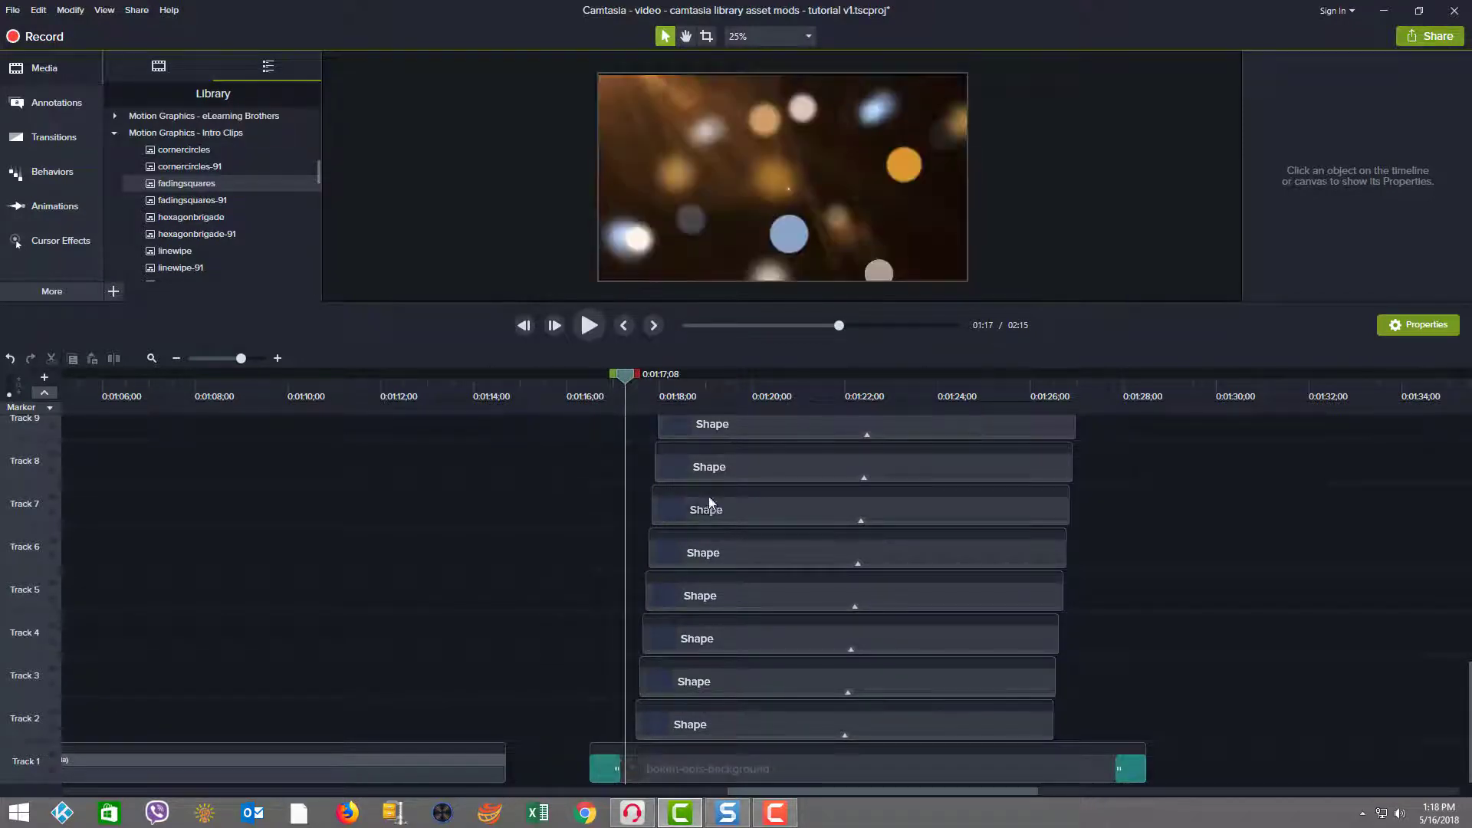
# Step: Select the stacked shape clips together to examine which tracks they occupy, and clear the selection
pyautogui.moveTo(1092, 714); pyautogui.dragTo(758, 506)
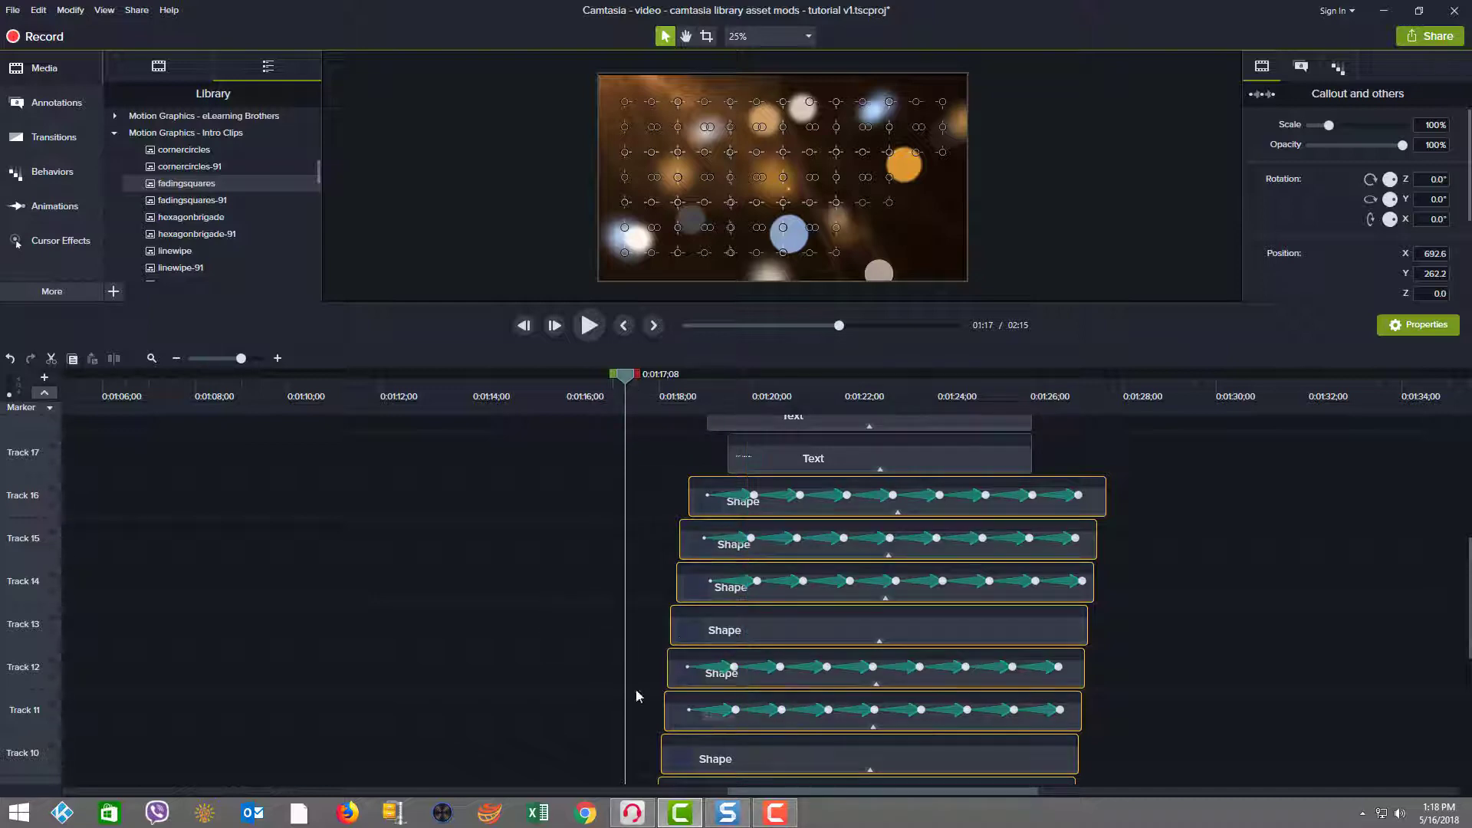
pyautogui.click(571, 613)
pyautogui.scroll(-2, 904, 688)
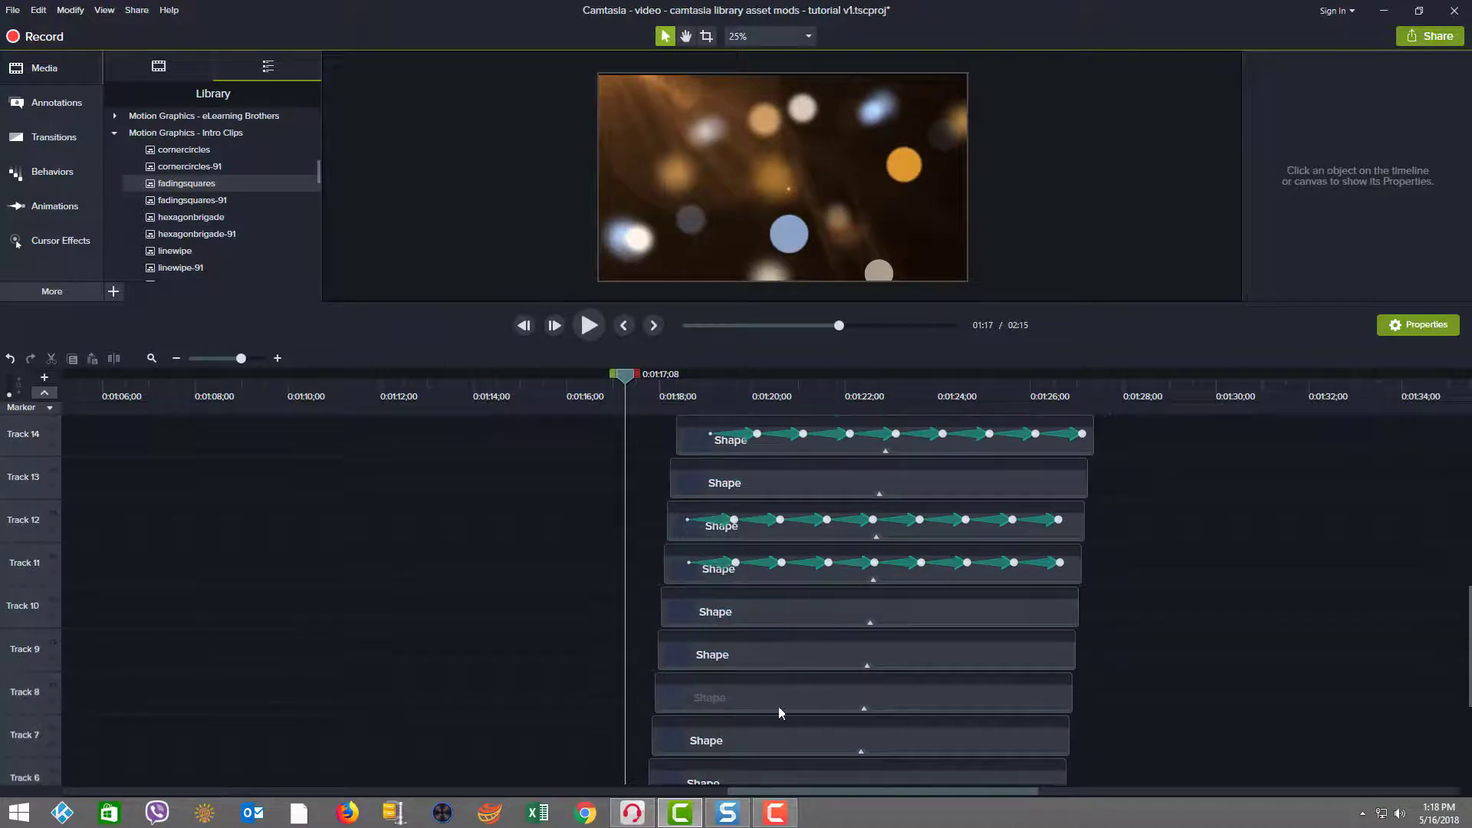
pyautogui.scroll(-1, 779, 706)
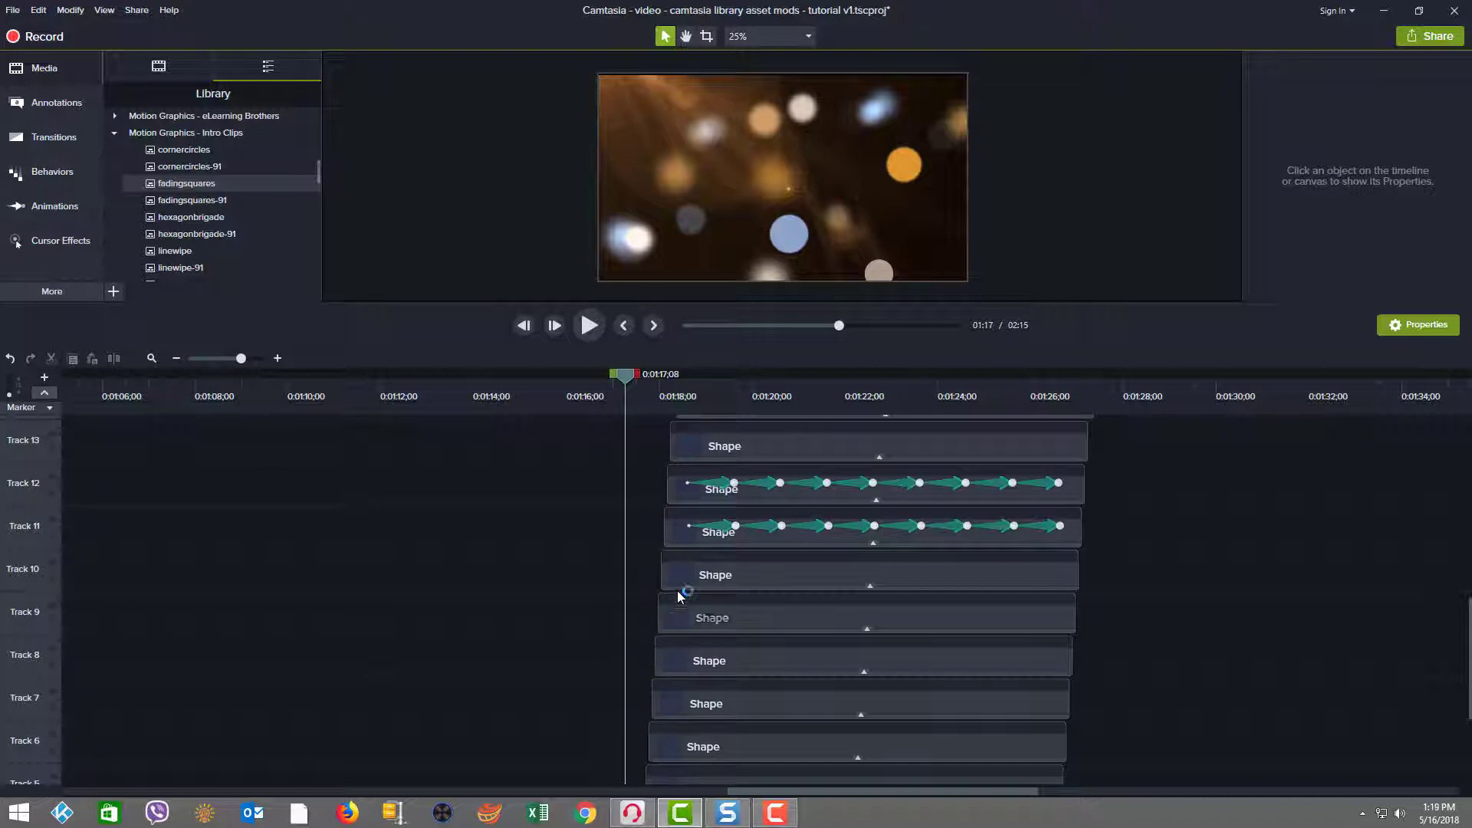
# Step: Scrub through the build-in of the squares over the background, ending with the playhead at 0:01:19;27
pyautogui.moveTo(627, 383); pyautogui.dragTo(687, 371)
pyautogui.moveTo(690, 371); pyautogui.dragTo(601, 477)
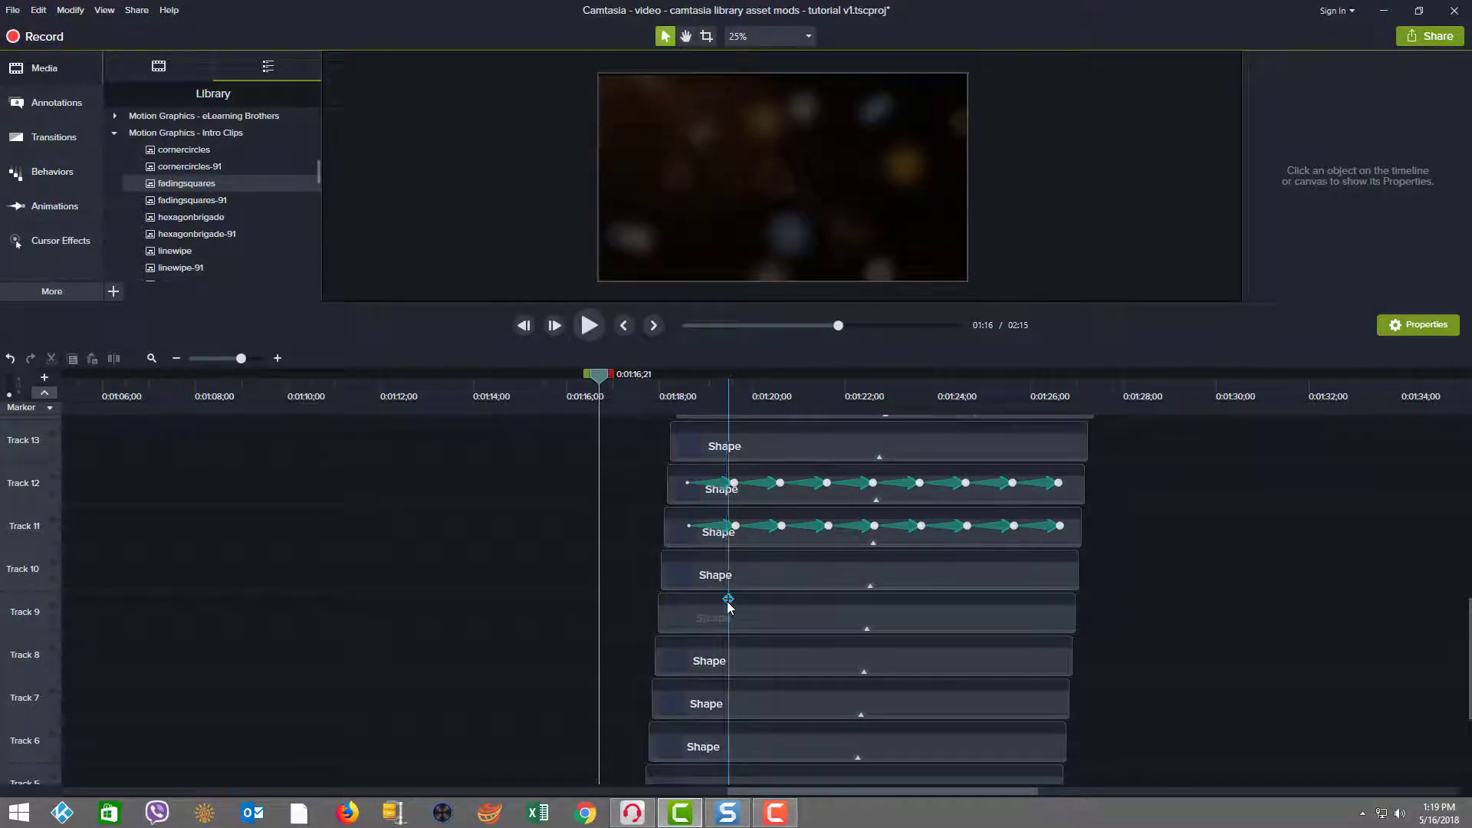
pyautogui.scroll(3, 727, 609)
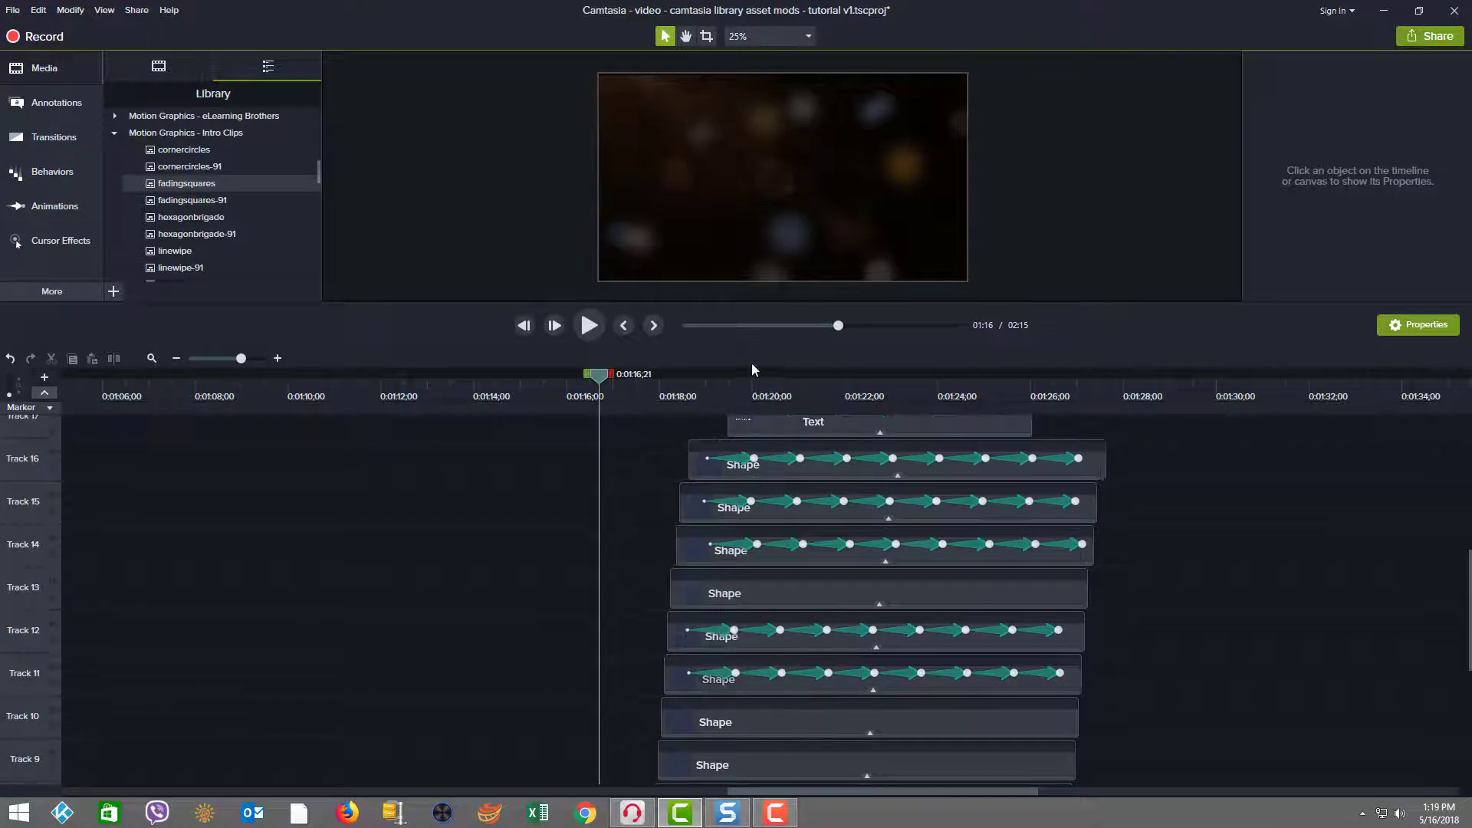
pyautogui.click(705, 385)
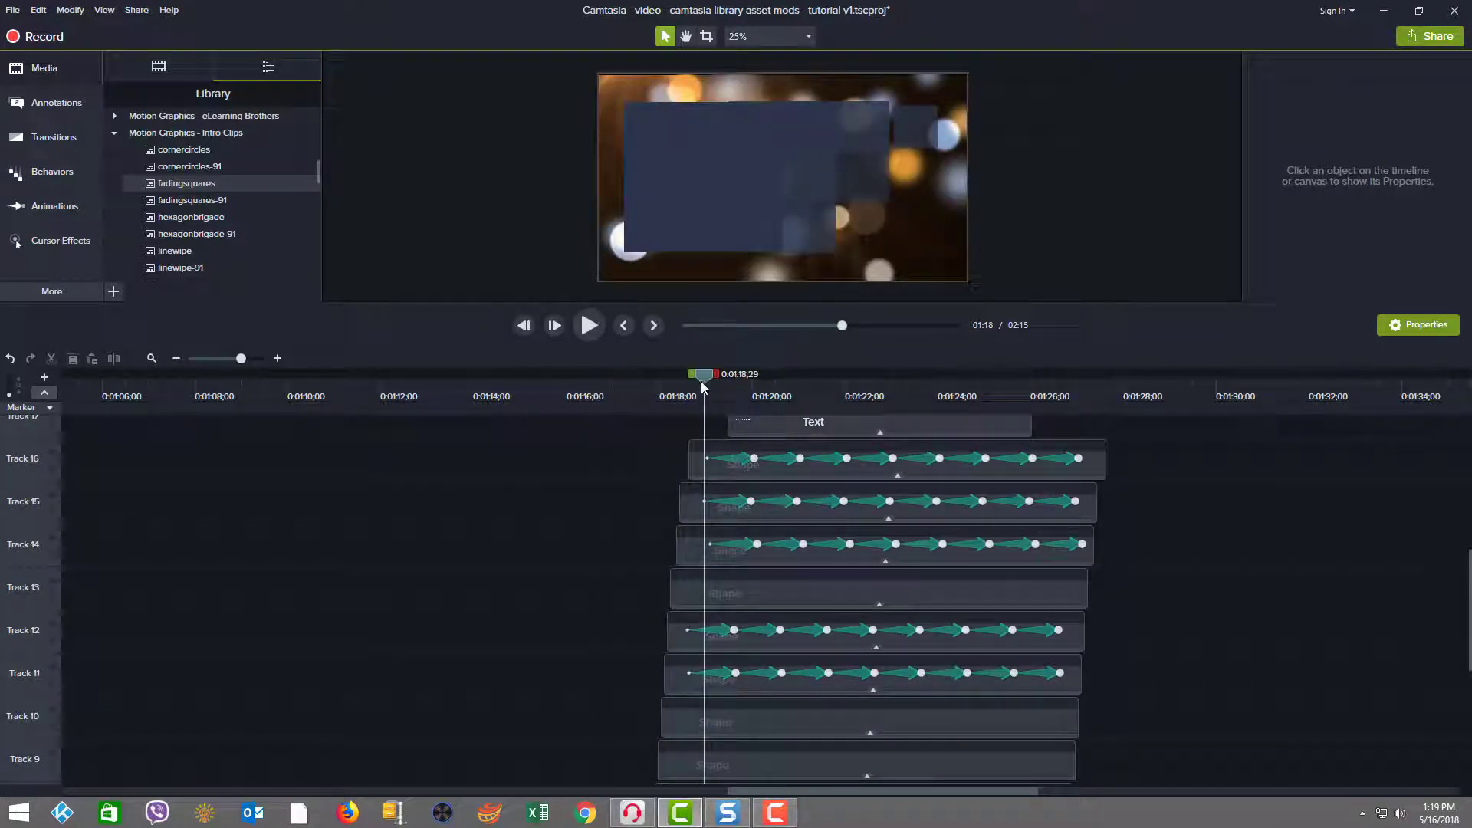
pyautogui.moveTo(705, 380); pyautogui.dragTo(745, 385)
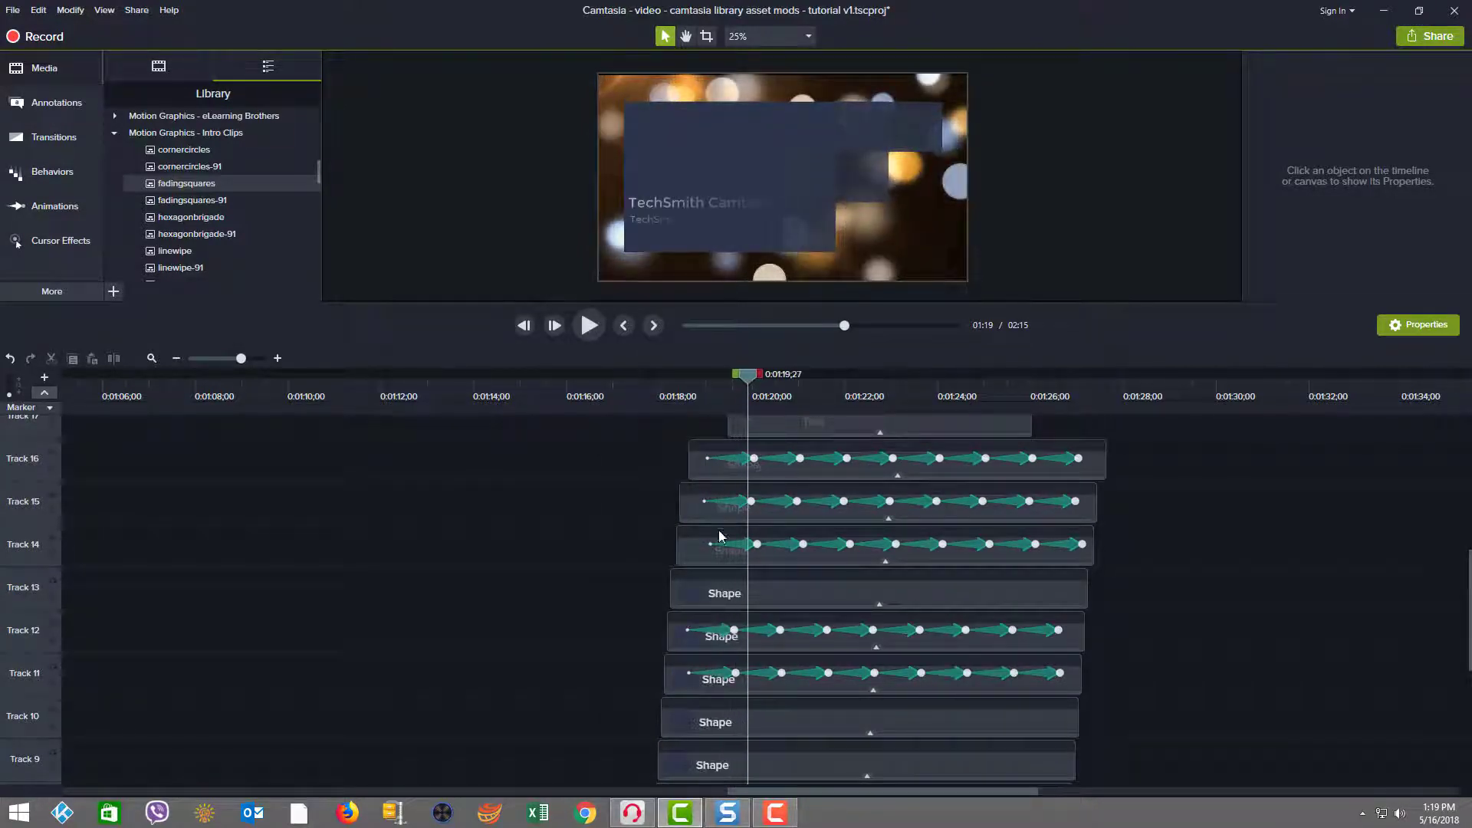
# Step: Select the shape clip on Track 14 and scrub to 0:01:24;26 to examine how its opacity changes
pyautogui.click(687, 550)
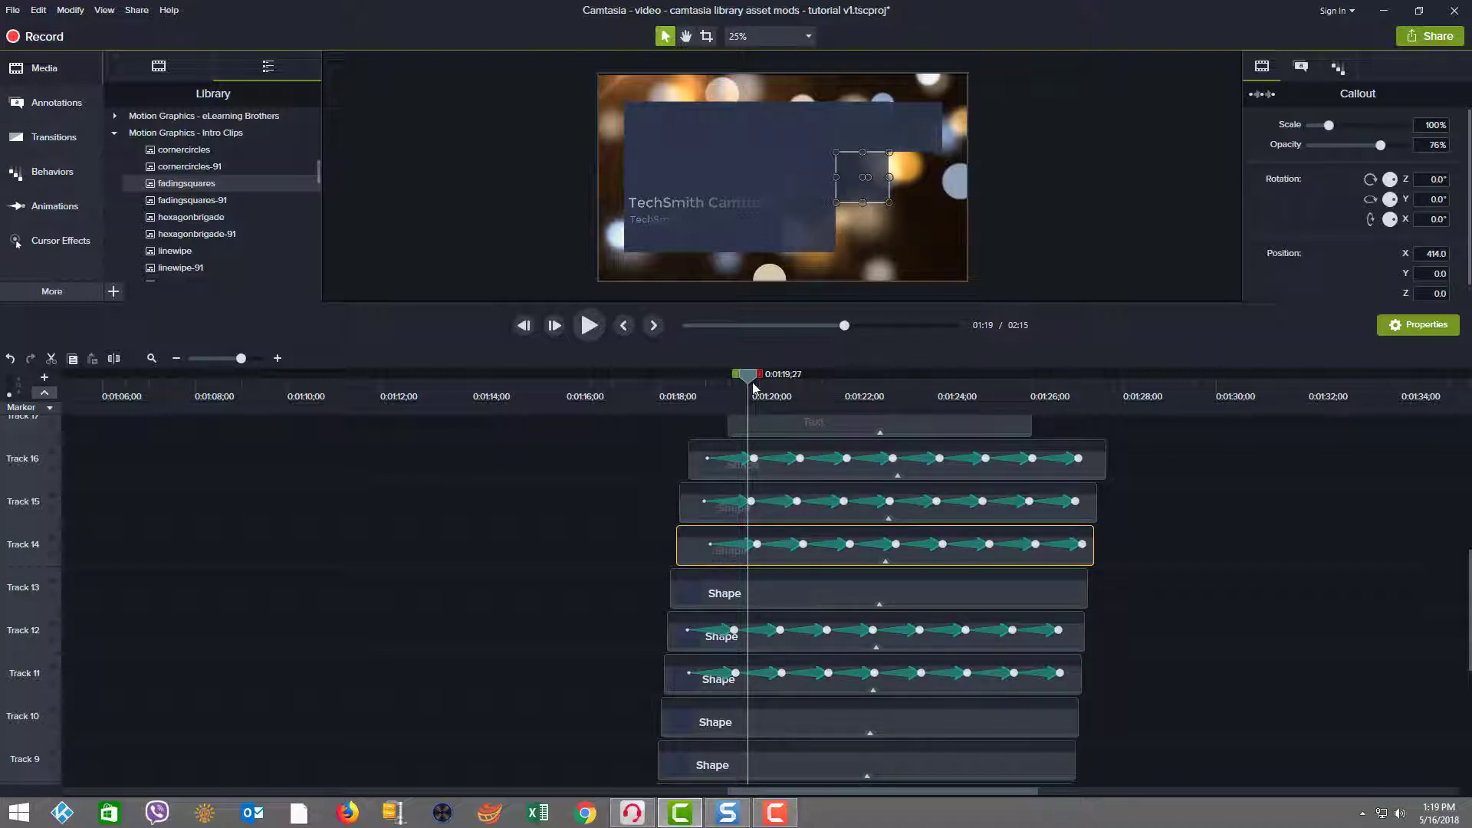
pyautogui.moveTo(747, 378); pyautogui.dragTo(980, 386)
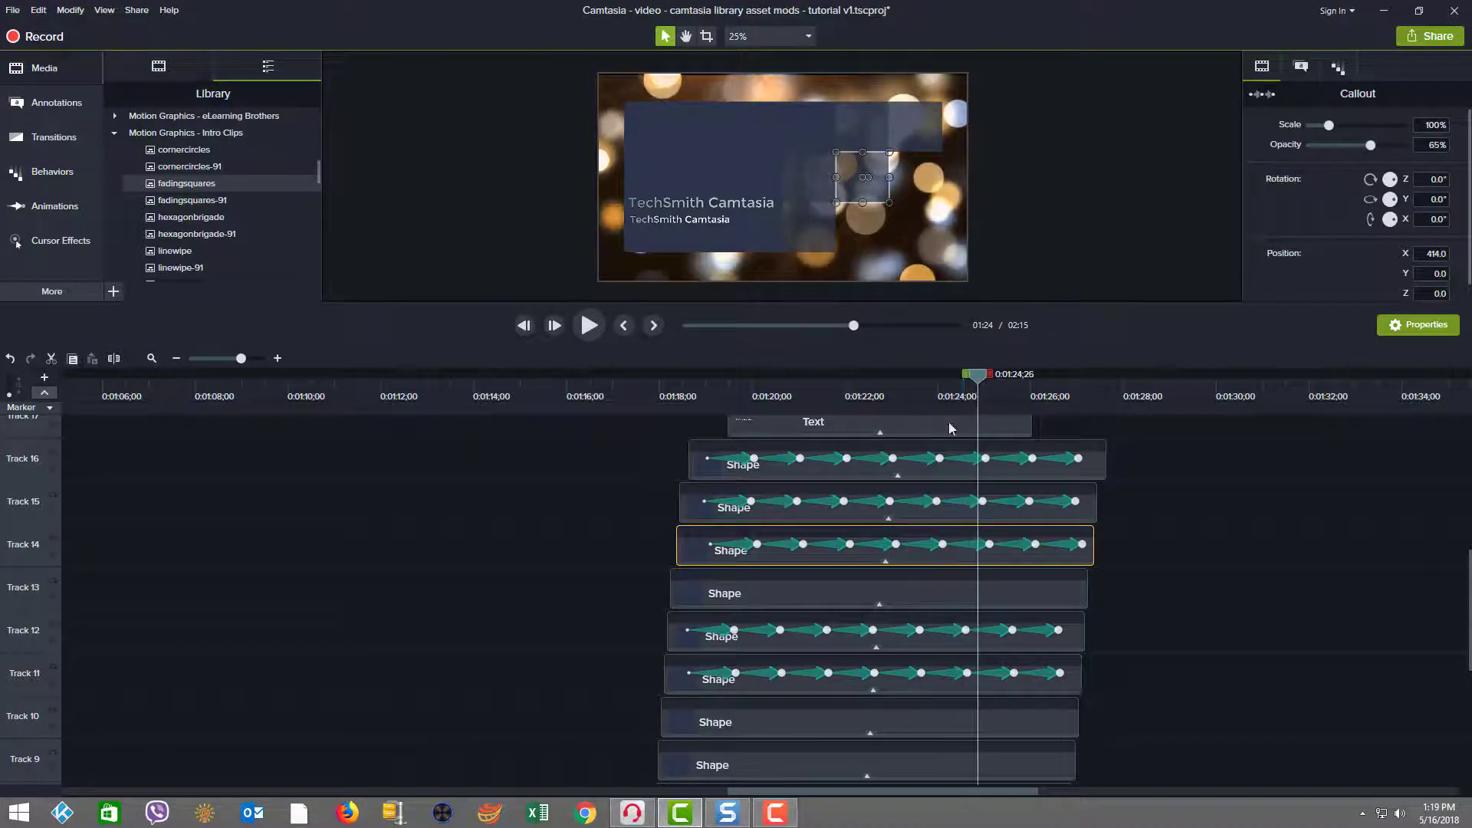
# Step: Select the second animation on the Track 14 shape and go to its starting point to check the opacity there
pyautogui.click(741, 551)
pyautogui.click(786, 547)
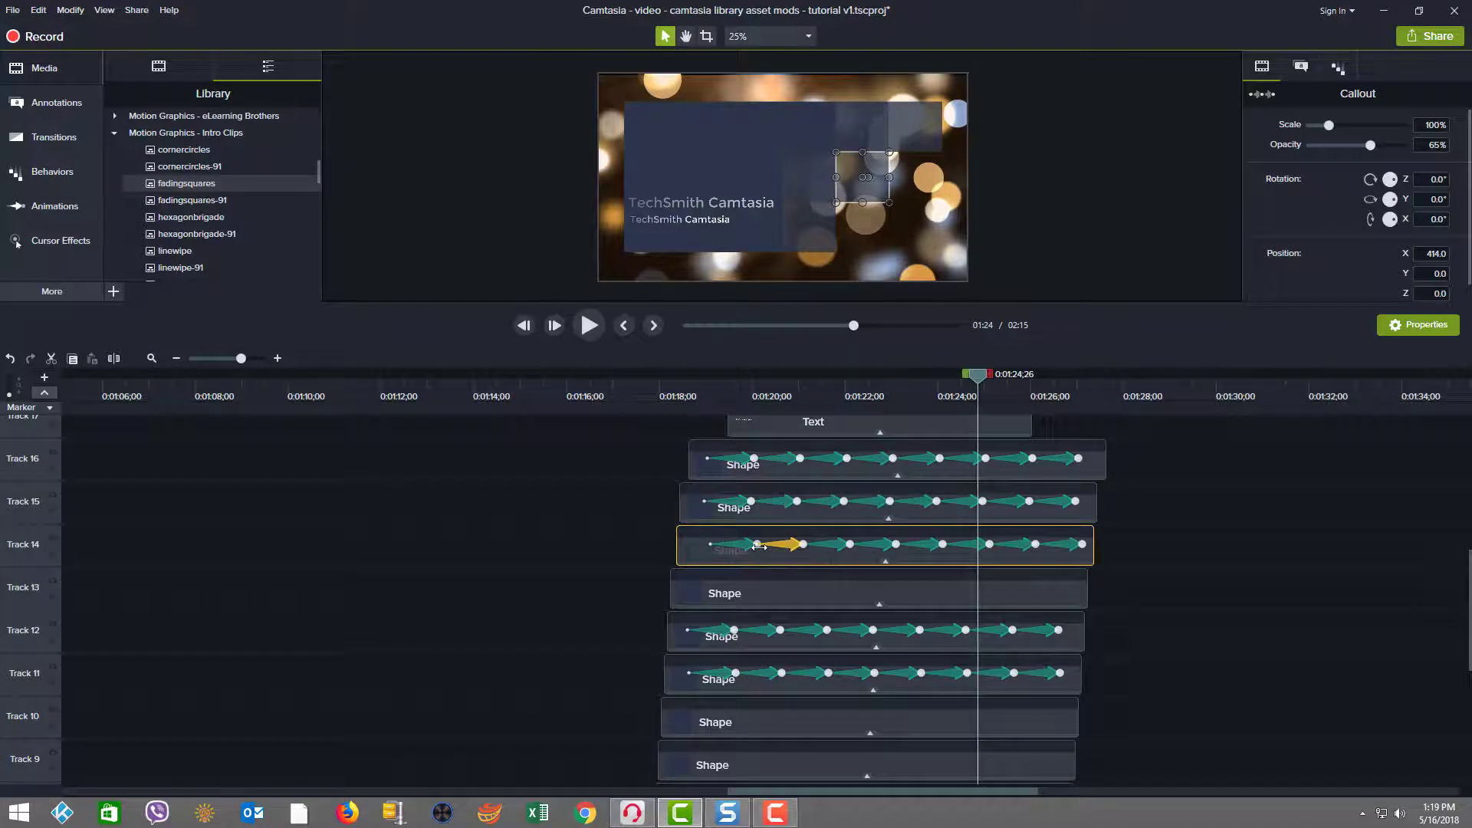
pyautogui.click(761, 545)
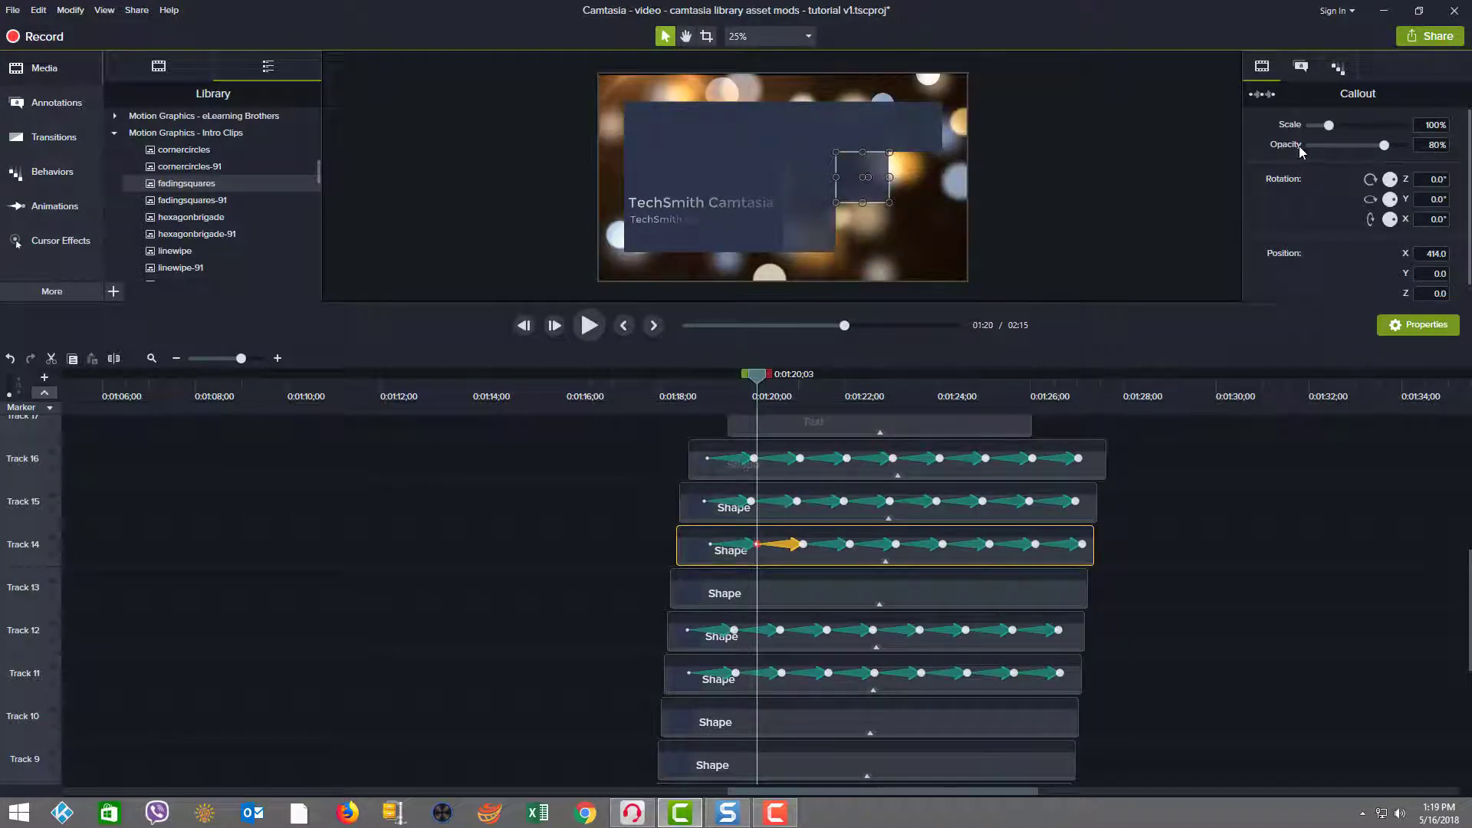
# Step: Check the opacity at the successive animation points of the Track 14 shape, ending with the playhead at 0:01:23;03
pyautogui.doubleClick(1431, 144)
pyautogui.click(801, 543)
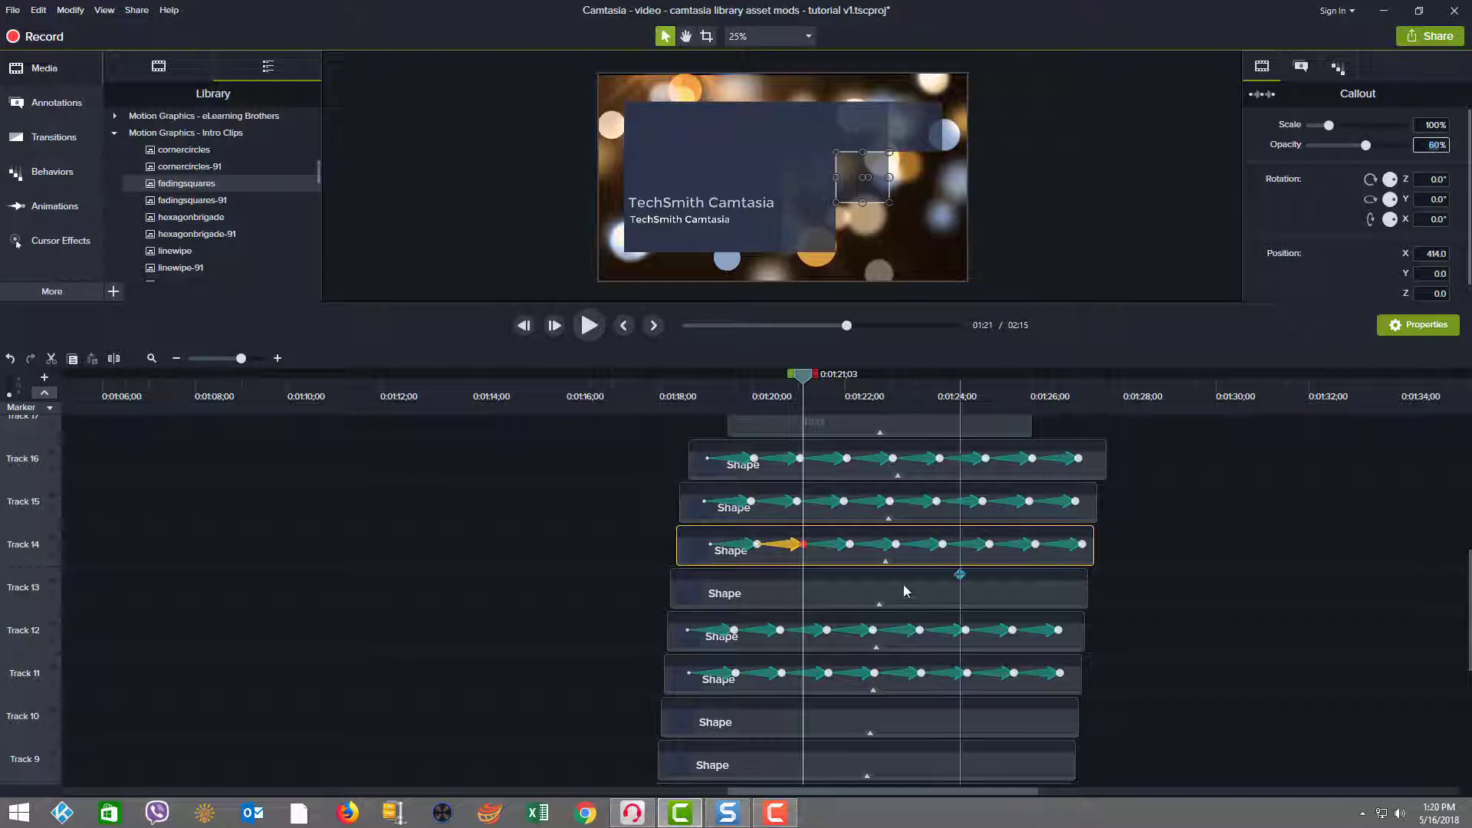
pyautogui.click(836, 544)
pyautogui.click(846, 544)
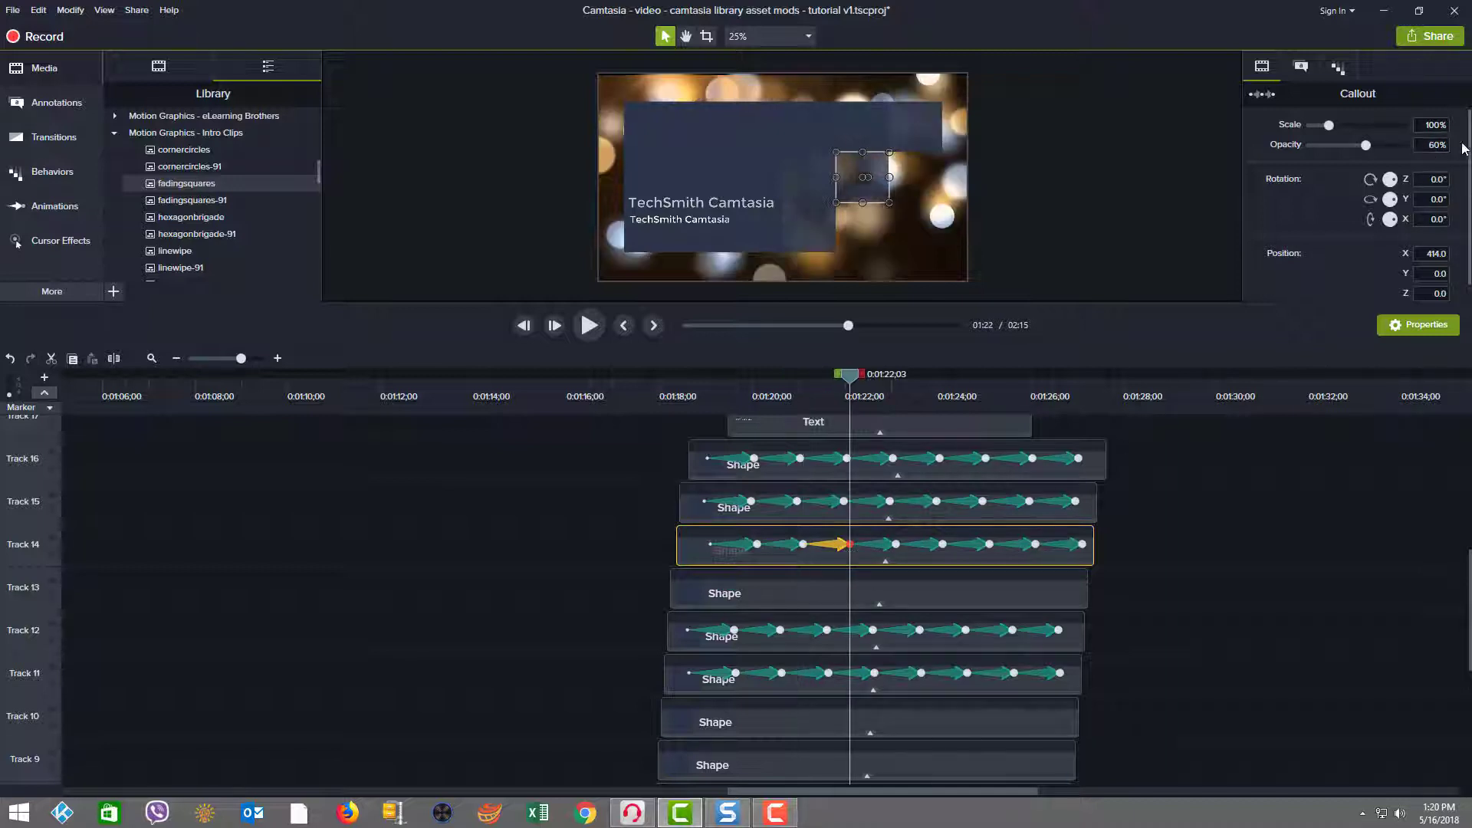
pyautogui.click(874, 543)
pyautogui.click(894, 544)
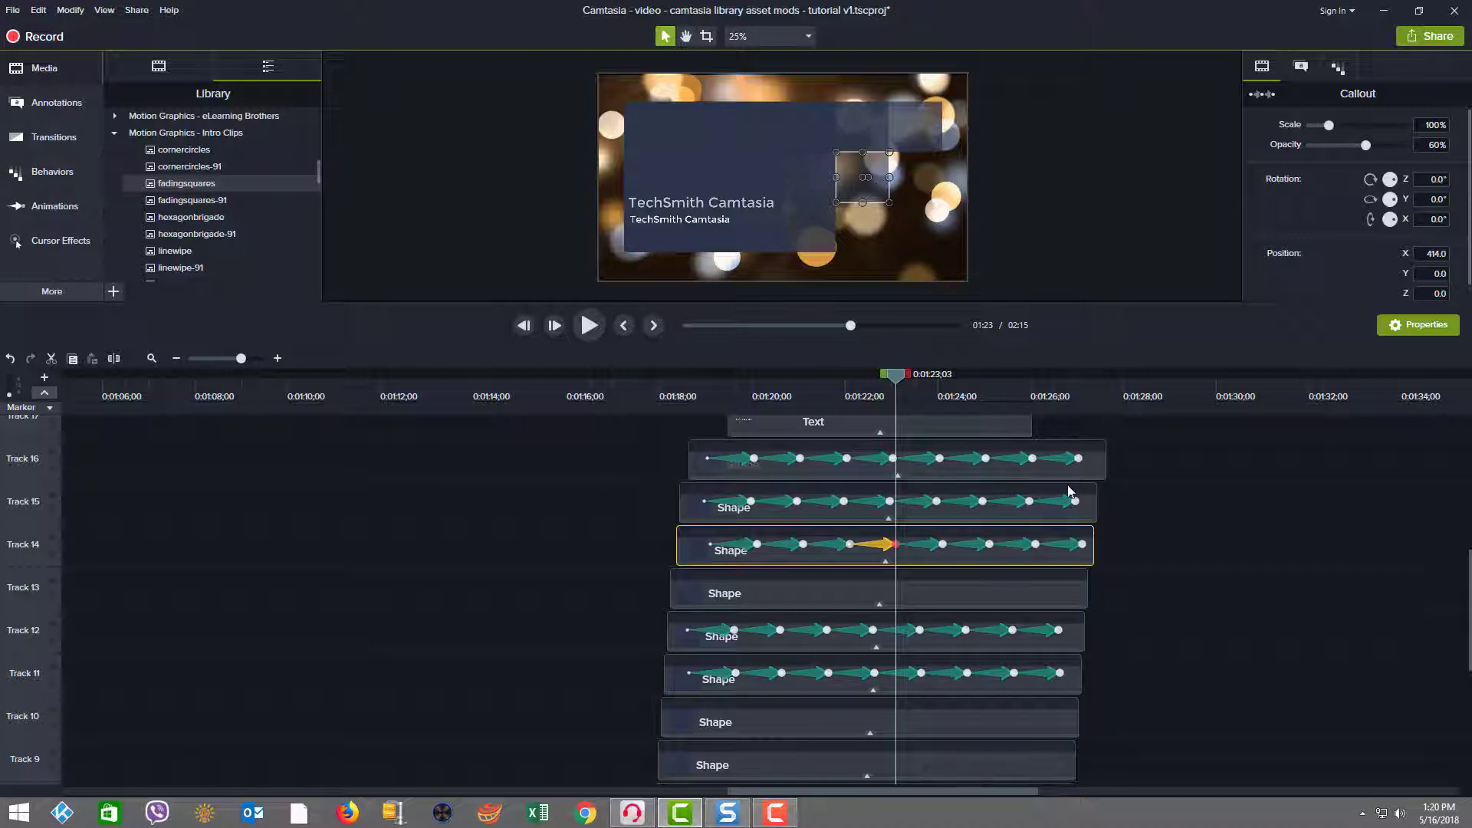
# Step: Select the Track 11 shape and check its opacity at the animation points at 0:01:19;19, 0:01:20;19 and 0:01:21;19
pyautogui.click(1063, 684)
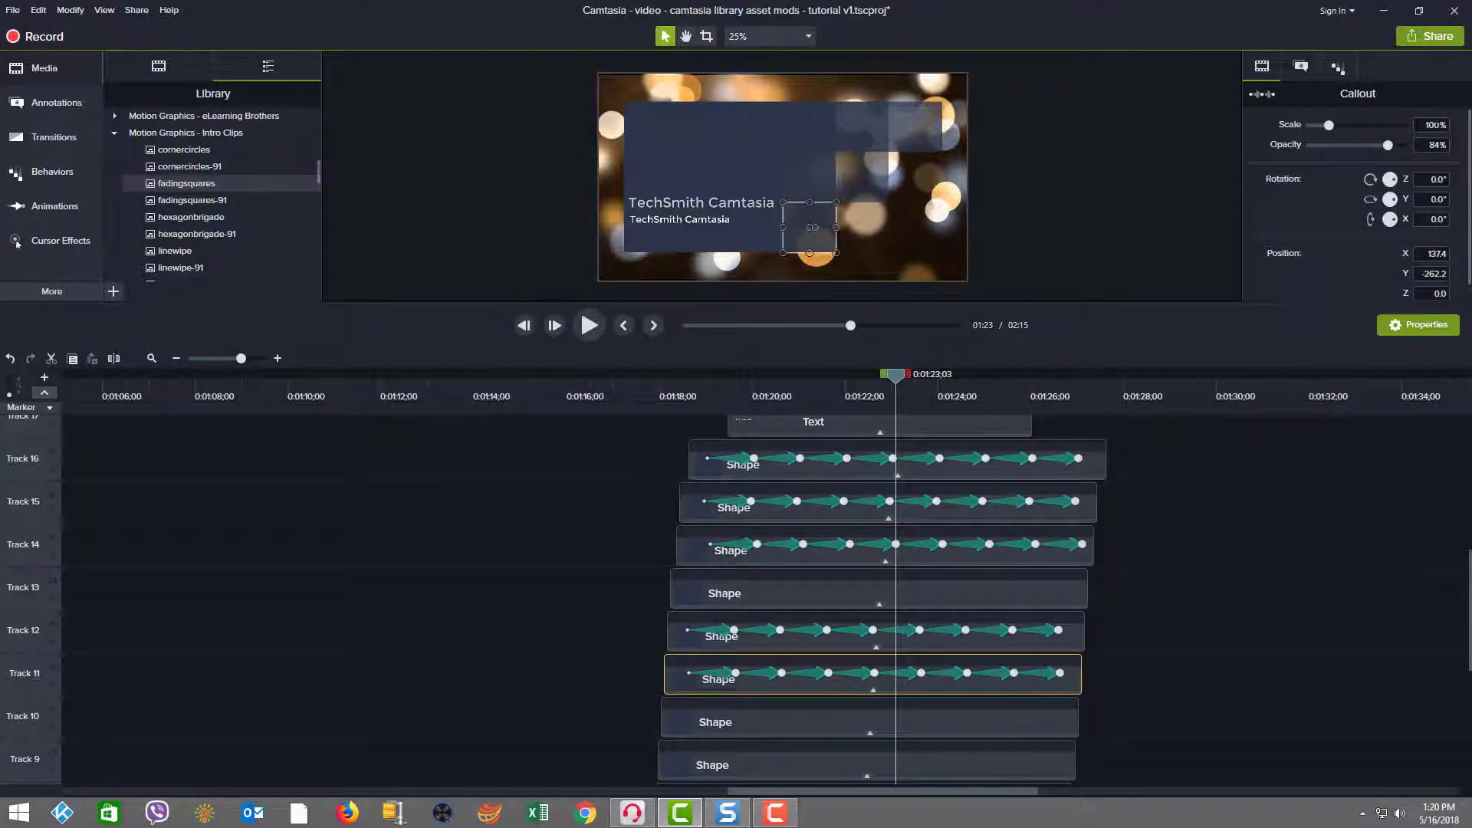
pyautogui.click(735, 674)
pyautogui.doubleClick(736, 673)
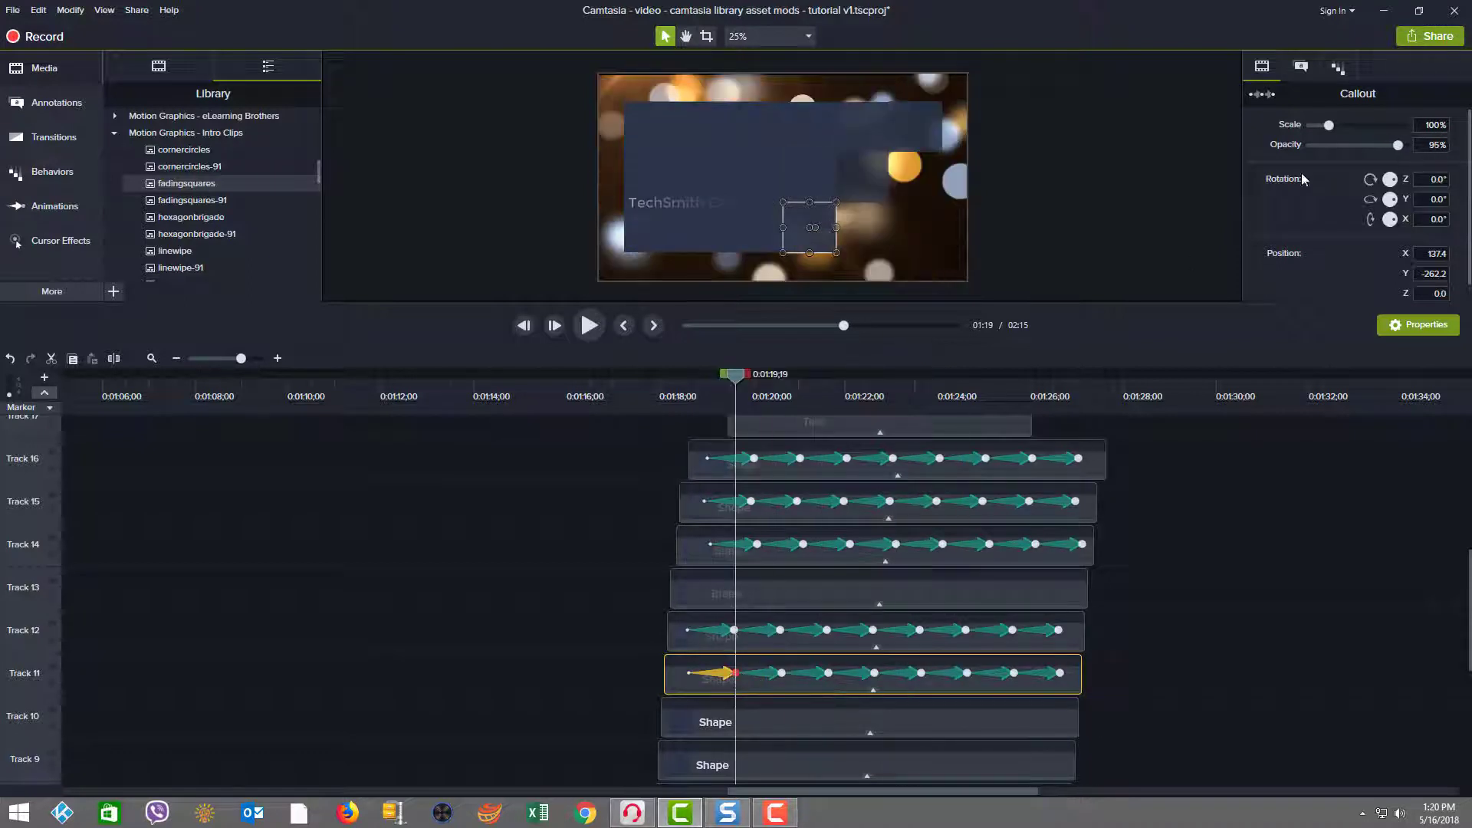
pyautogui.doubleClick(780, 674)
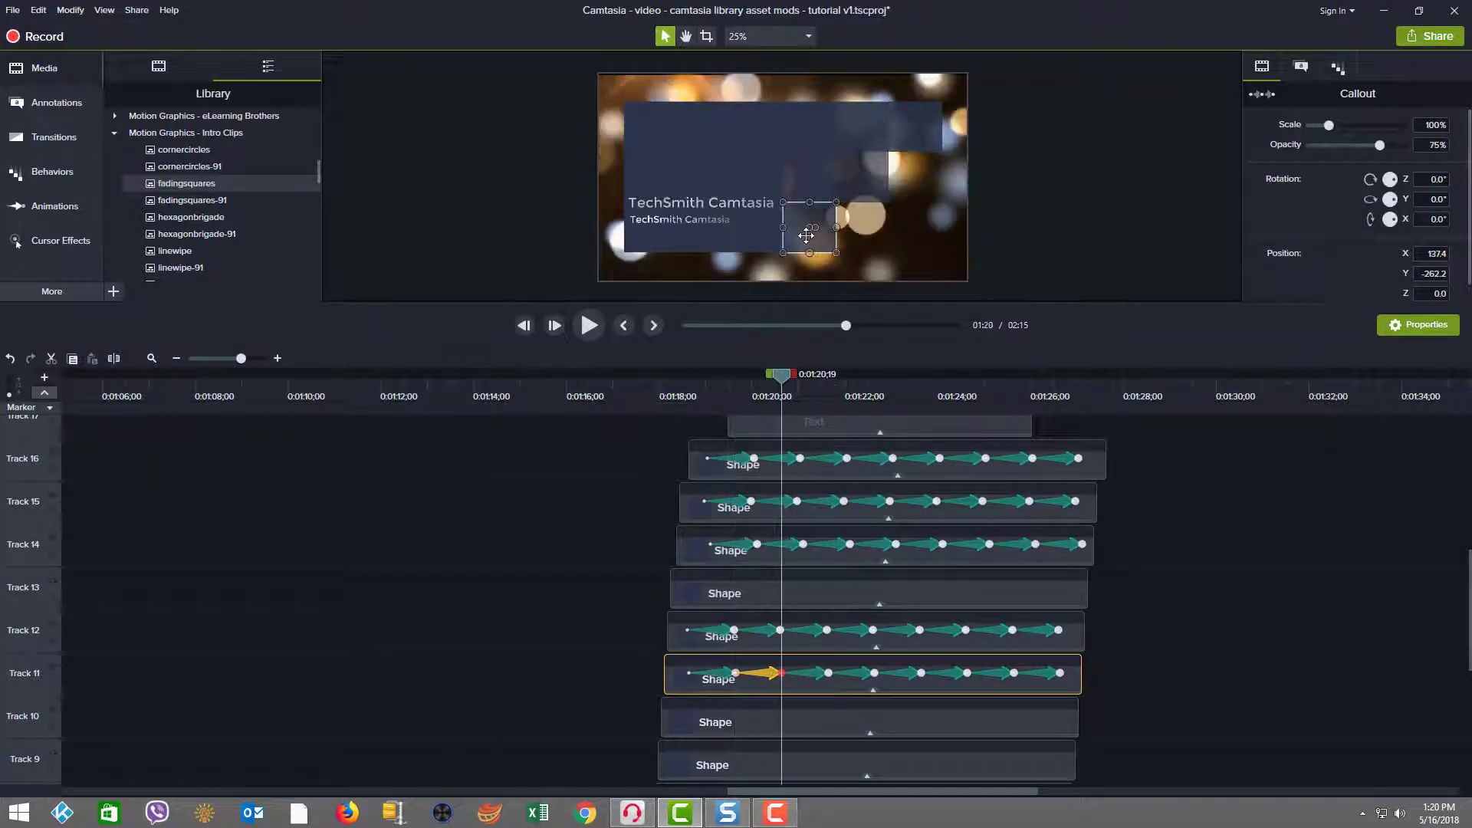
pyautogui.doubleClick(825, 673)
# Step: Select the Track 16 shape and check its opacity at the animation points, ending at 0:01:22;01
pyautogui.scroll(2, 1022, 609)
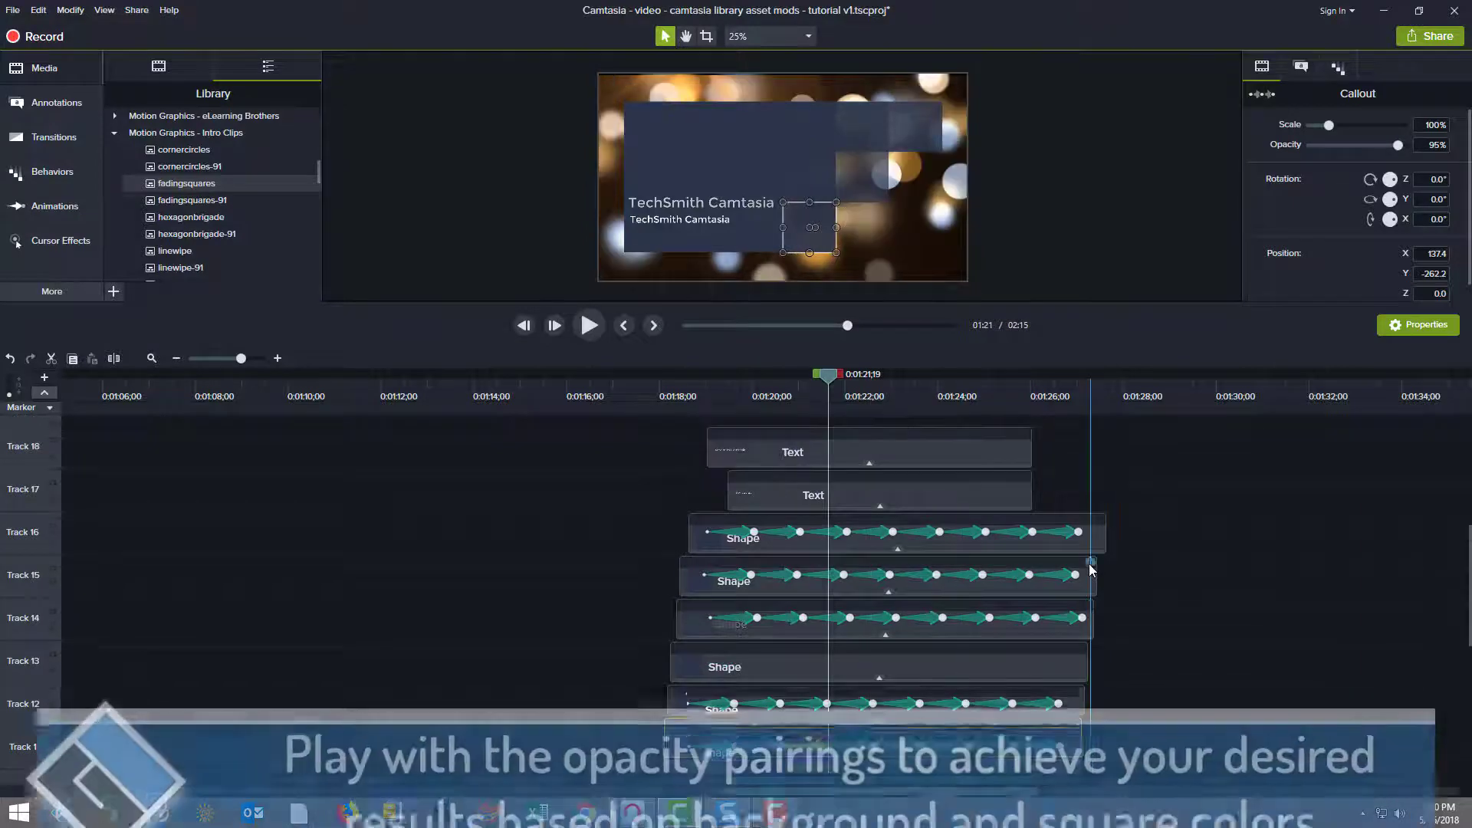
pyautogui.click(1092, 546)
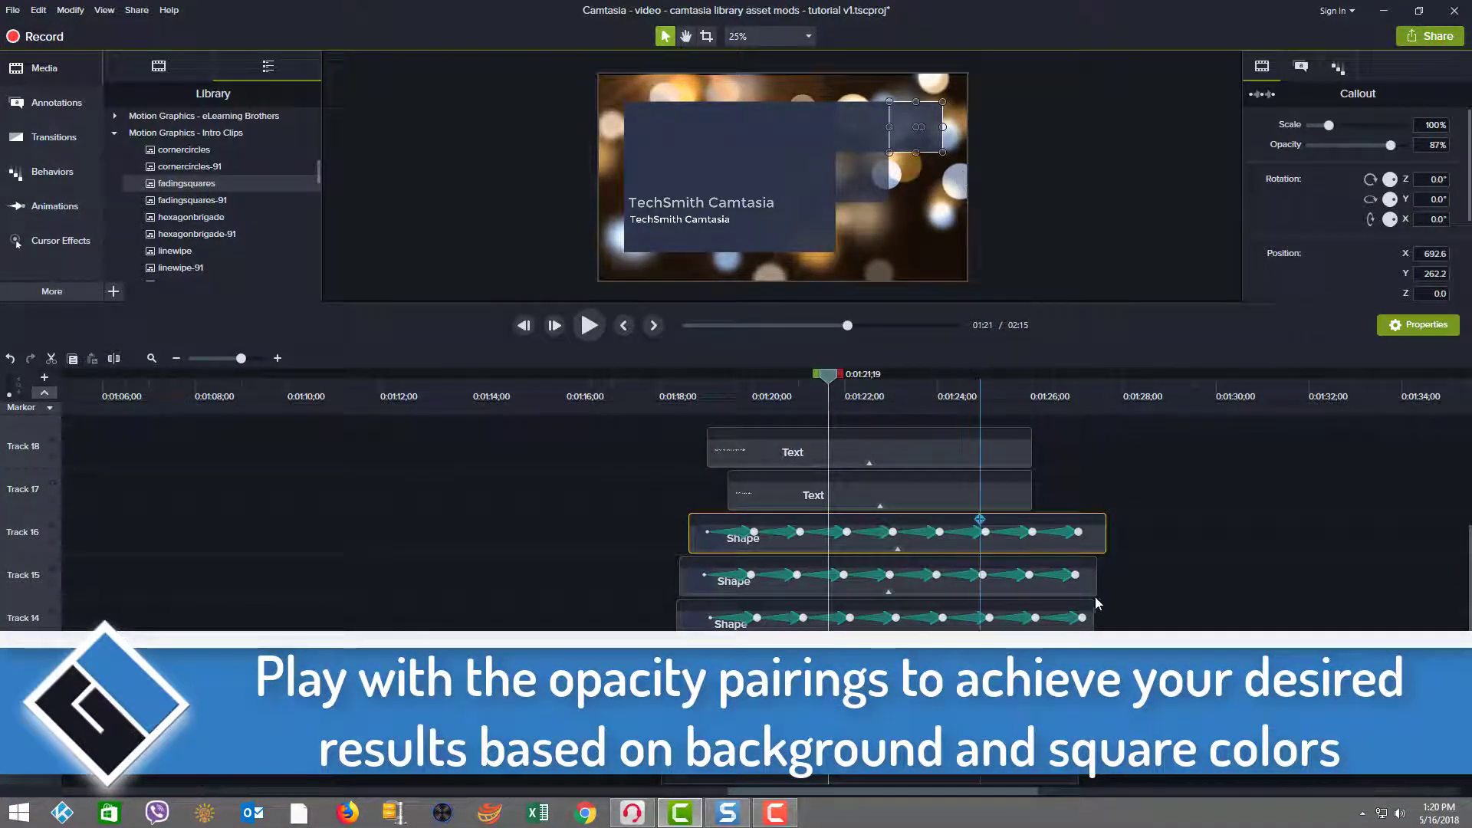
pyautogui.click(754, 531)
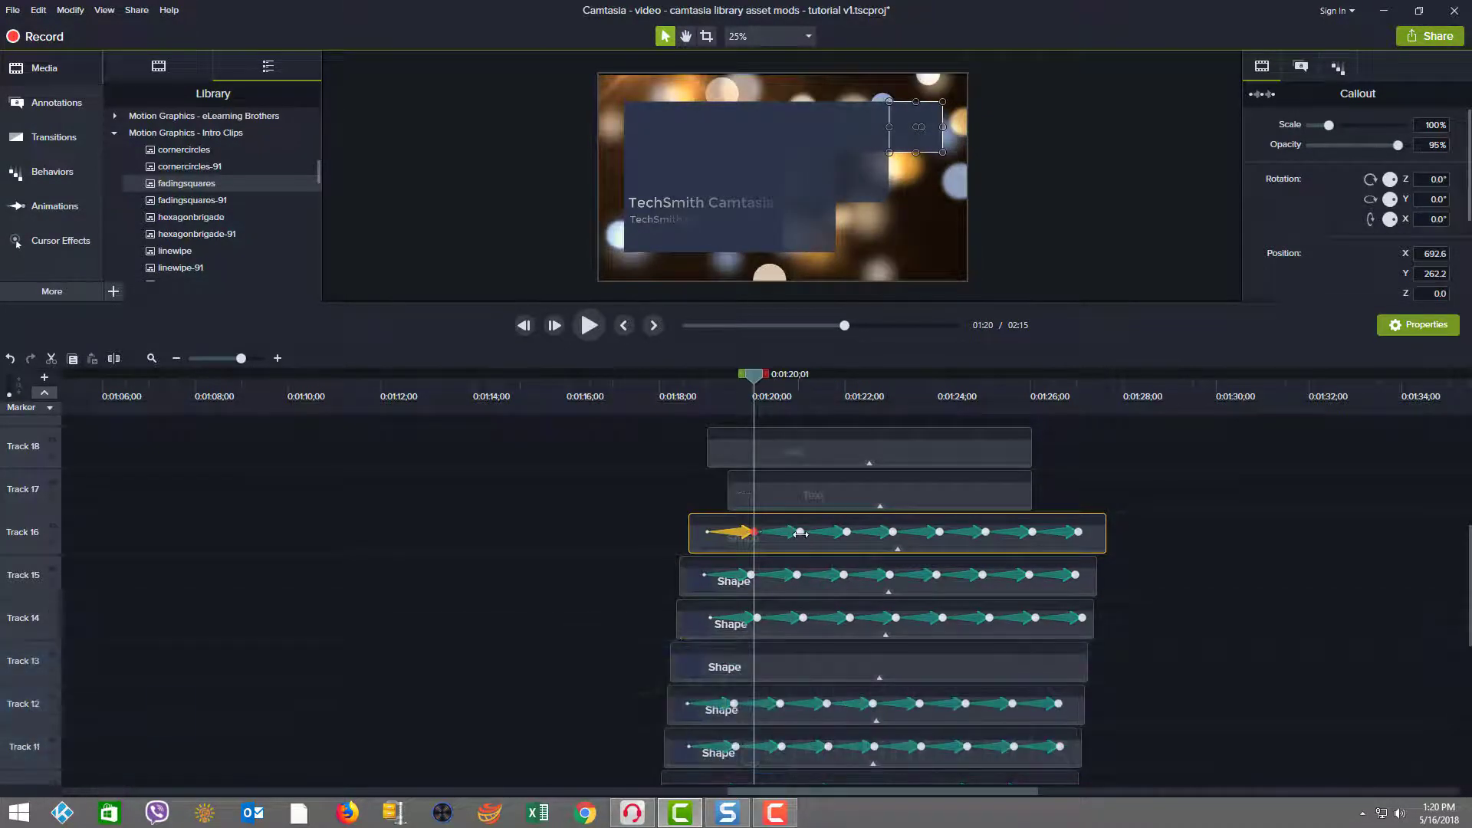
pyautogui.click(800, 533)
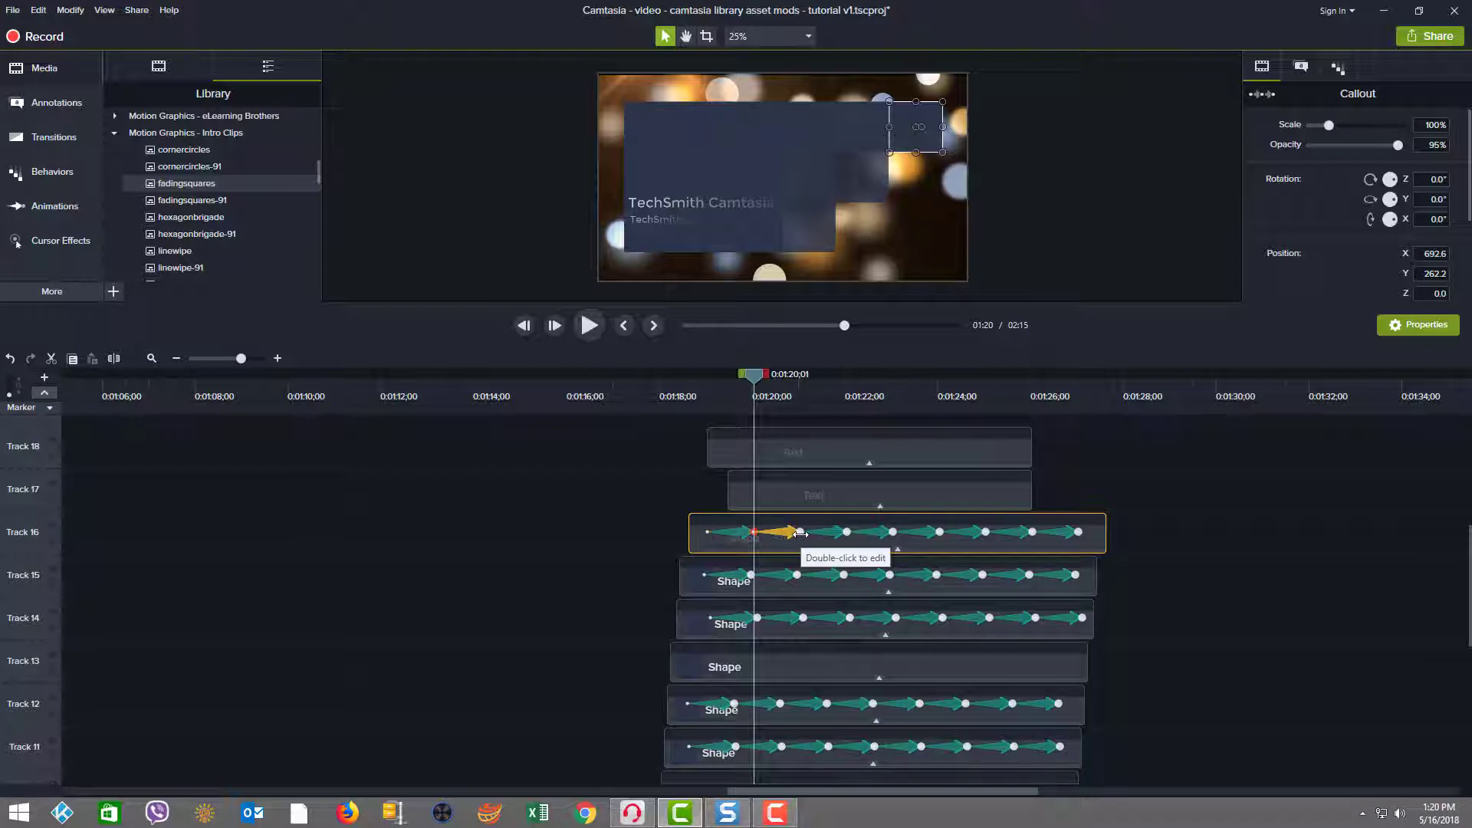
pyautogui.click(847, 532)
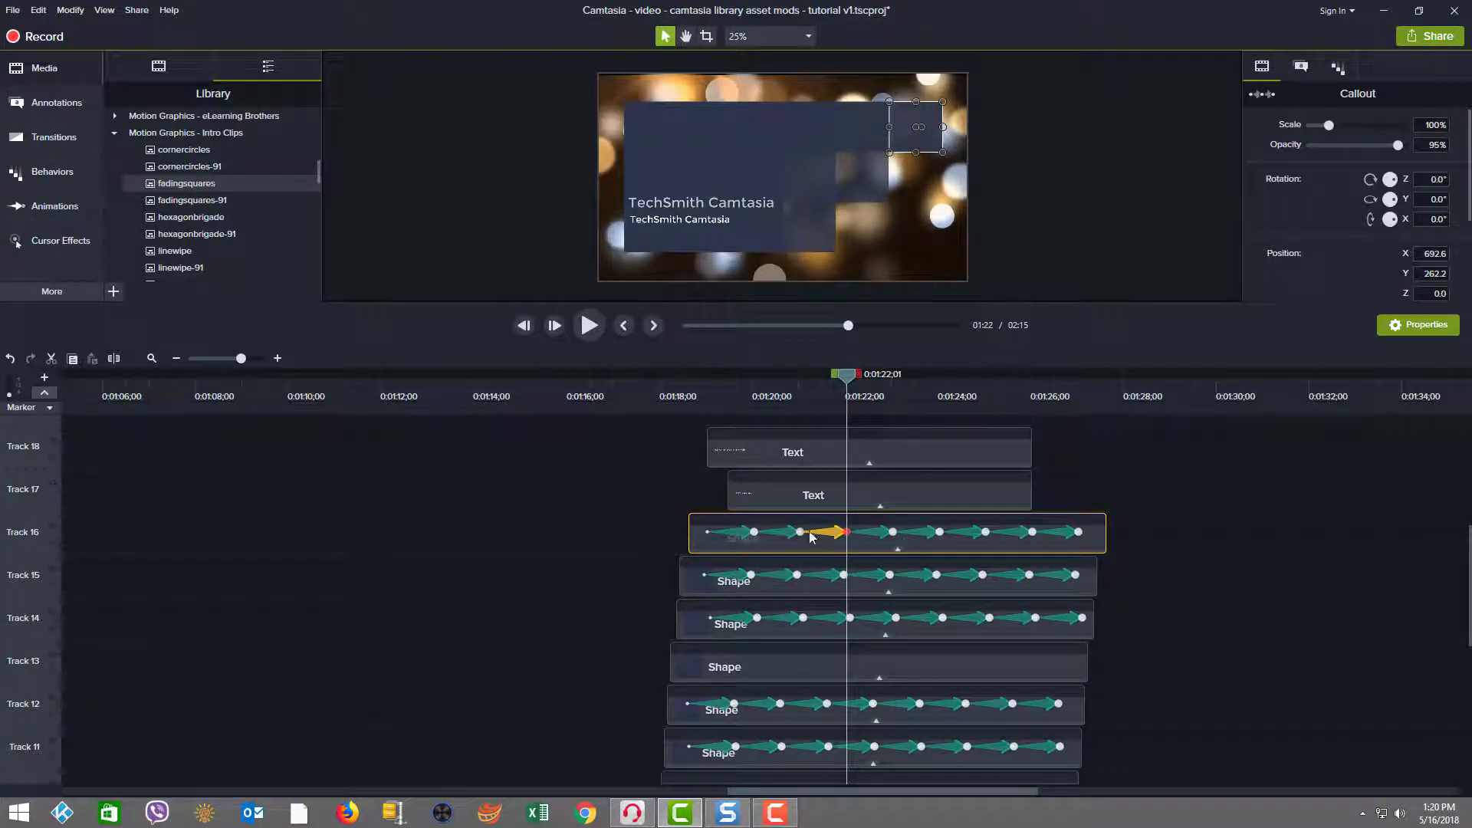
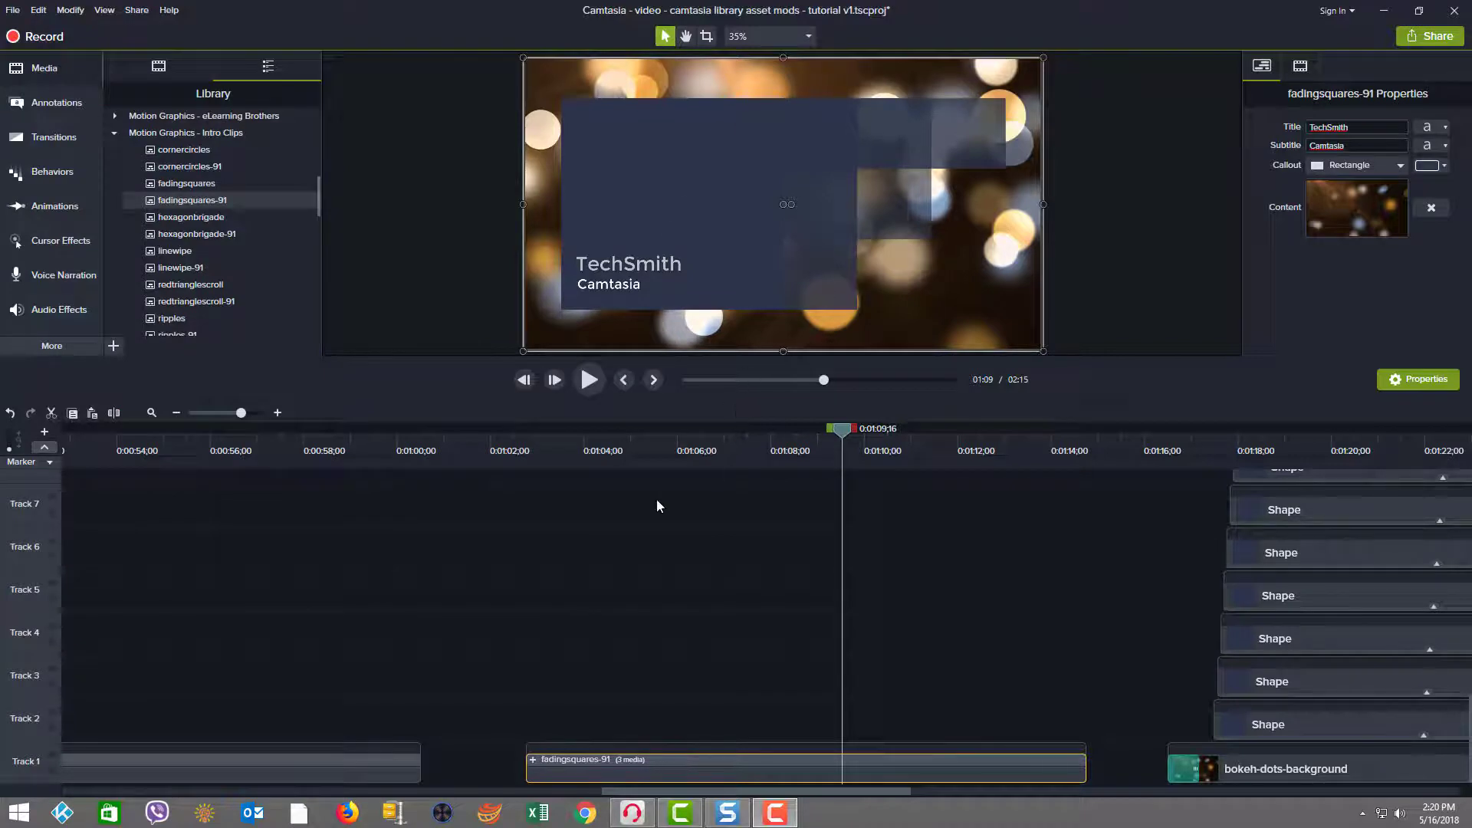
# Step: Set the callout color of the fadingsquares-91 group to the blue of the logo icon in the Media Bin
pyautogui.click(160, 69)
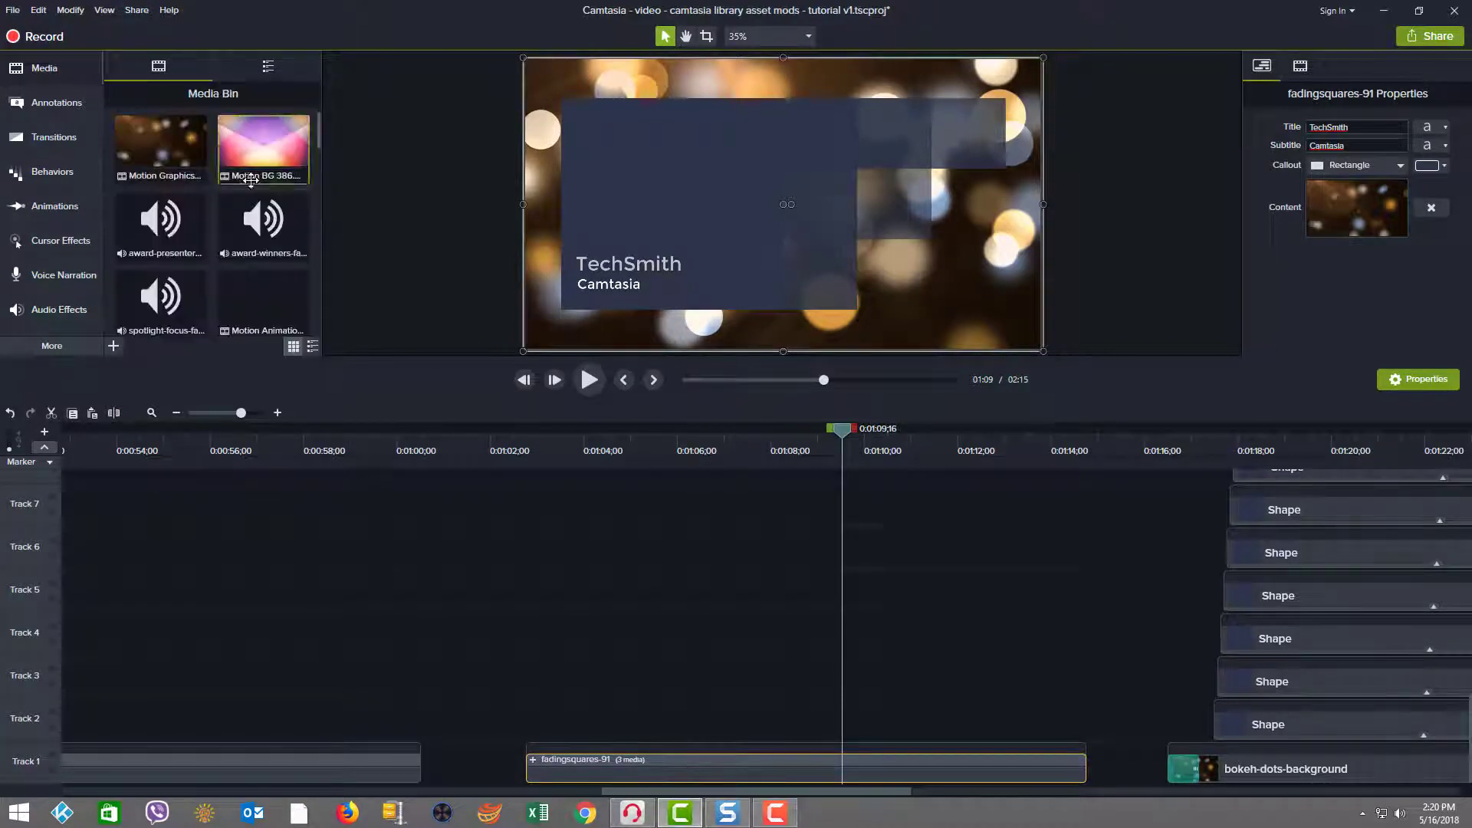
pyautogui.moveTo(319, 192); pyautogui.dragTo(321, 227)
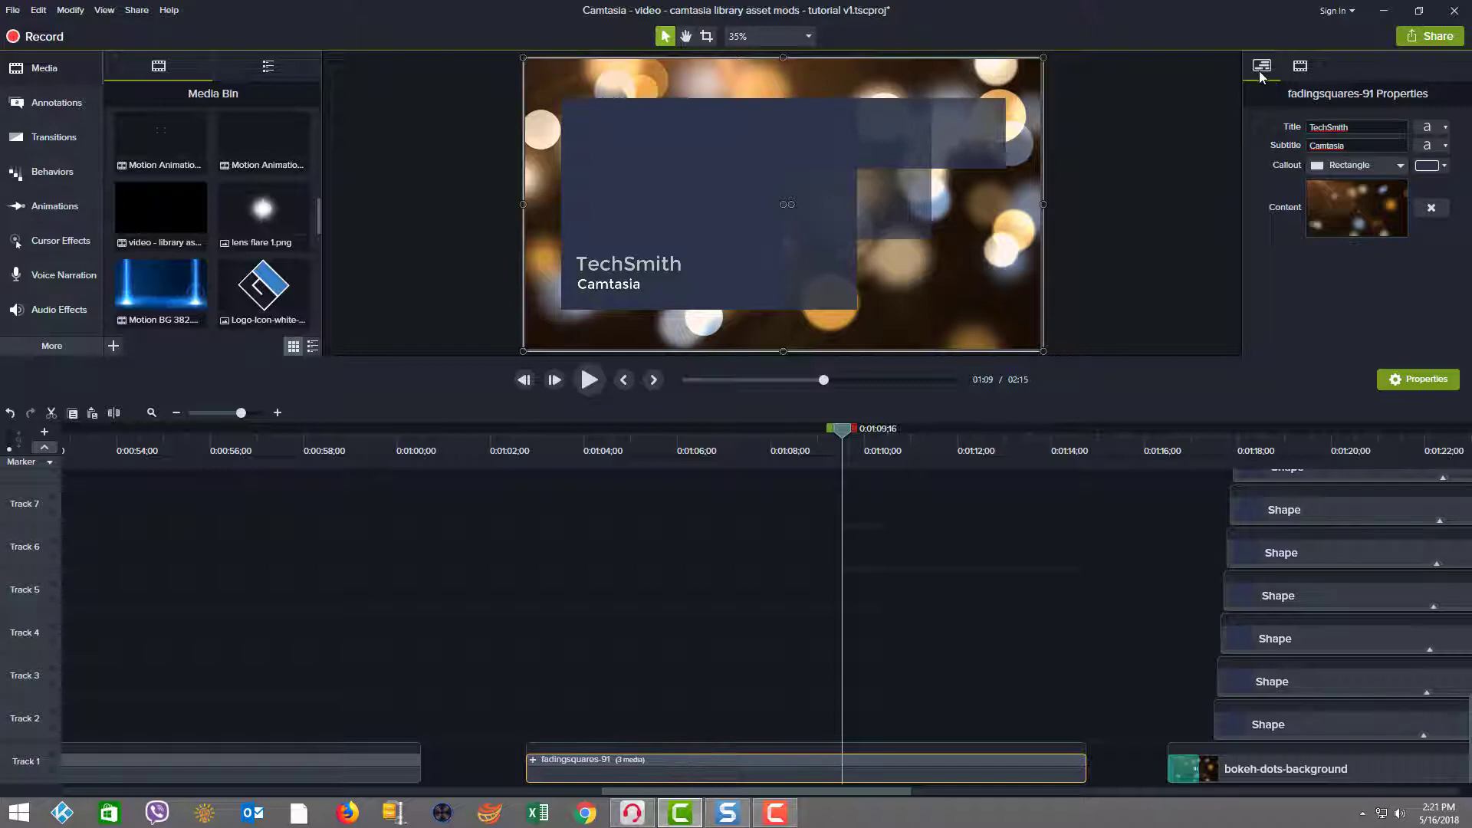
pyautogui.click(1443, 166)
pyautogui.click(1440, 207)
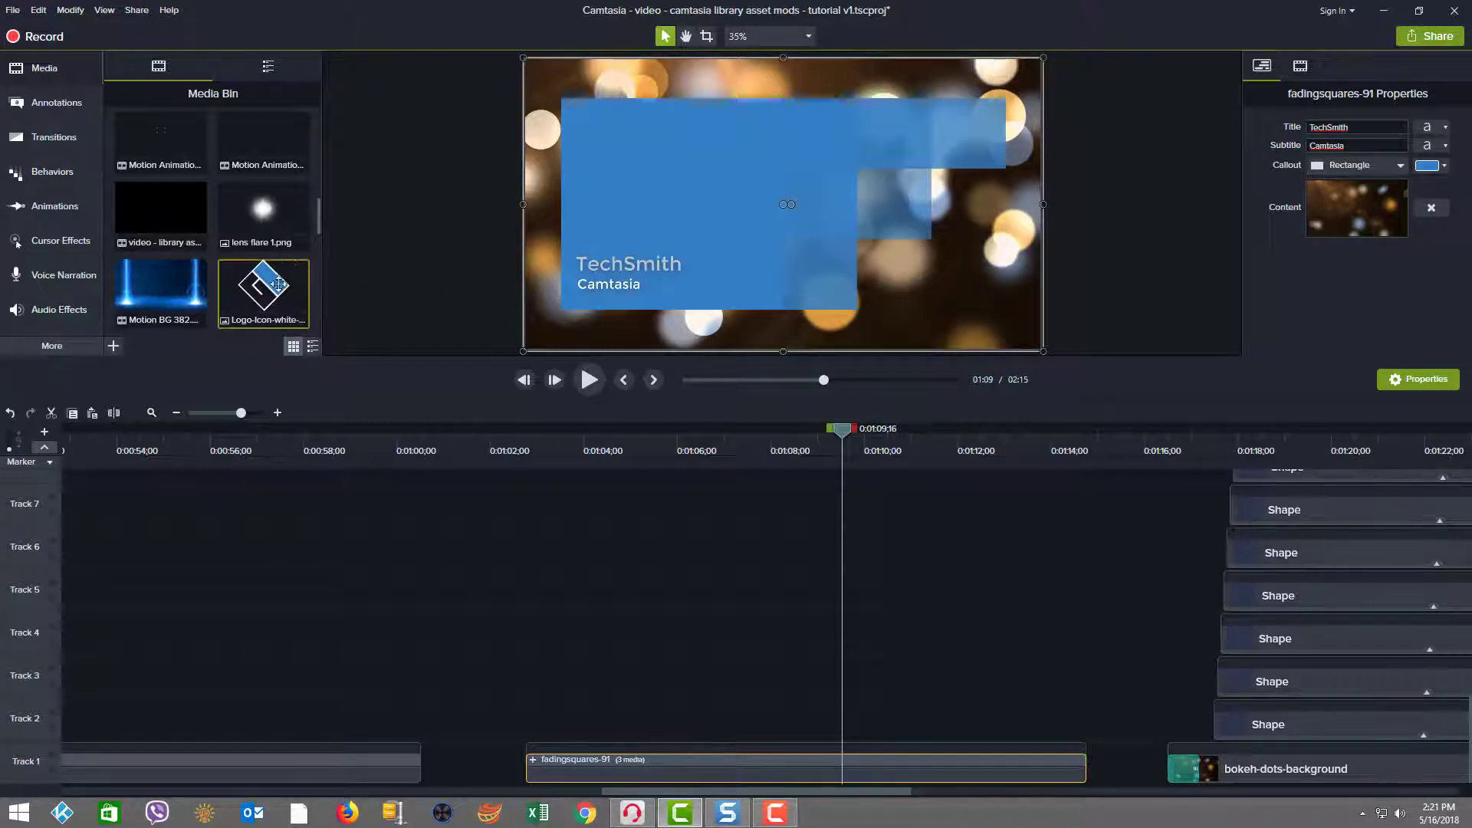
# Step: Scrub through the recolored fadingsquares-91 intro from before its start, ending at 0:01:24;27, to preview the blue squares
pyautogui.click(508, 441)
pyautogui.click(507, 441)
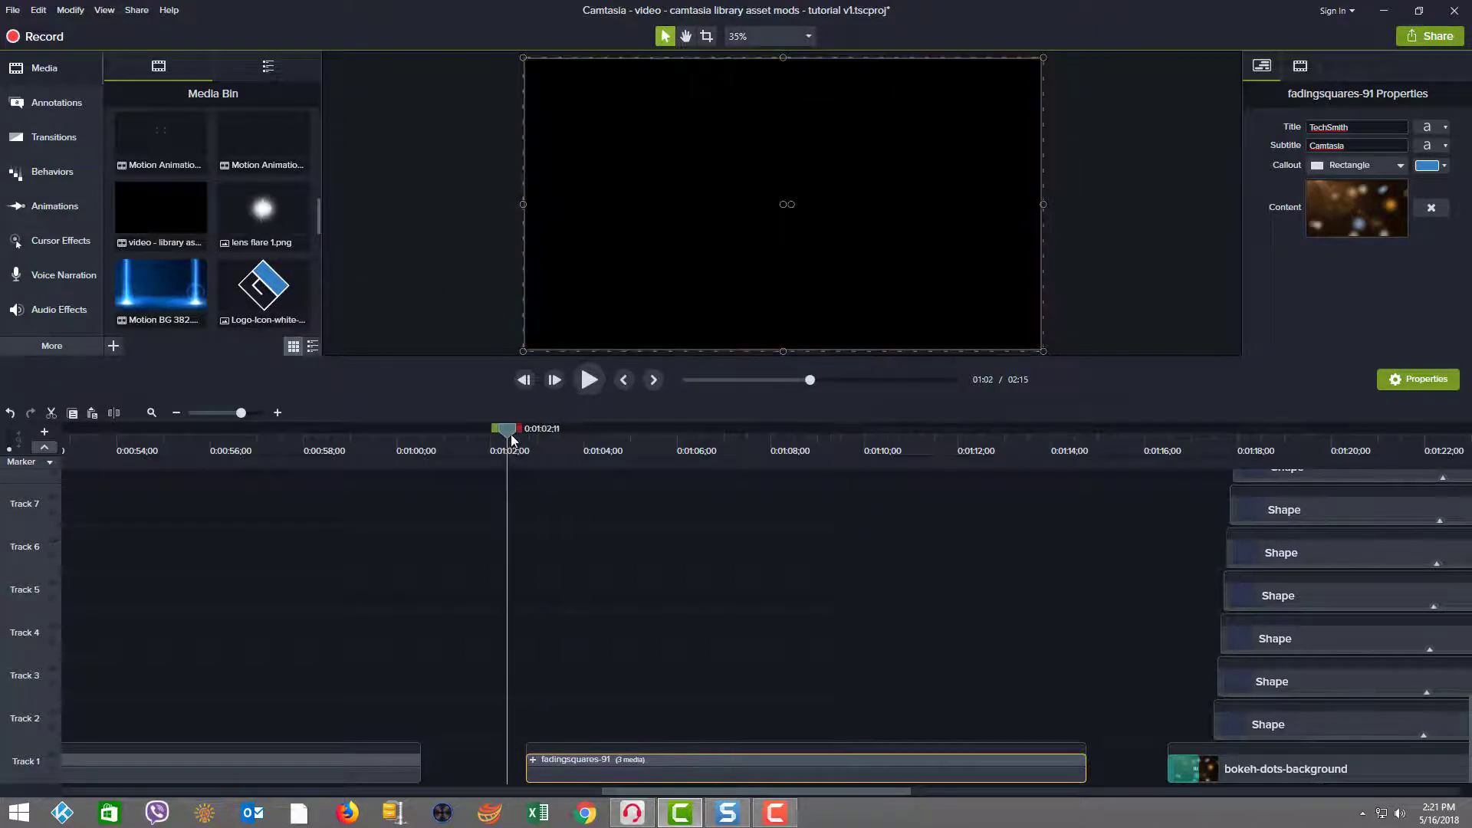
pyautogui.moveTo(504, 435); pyautogui.dragTo(658, 459)
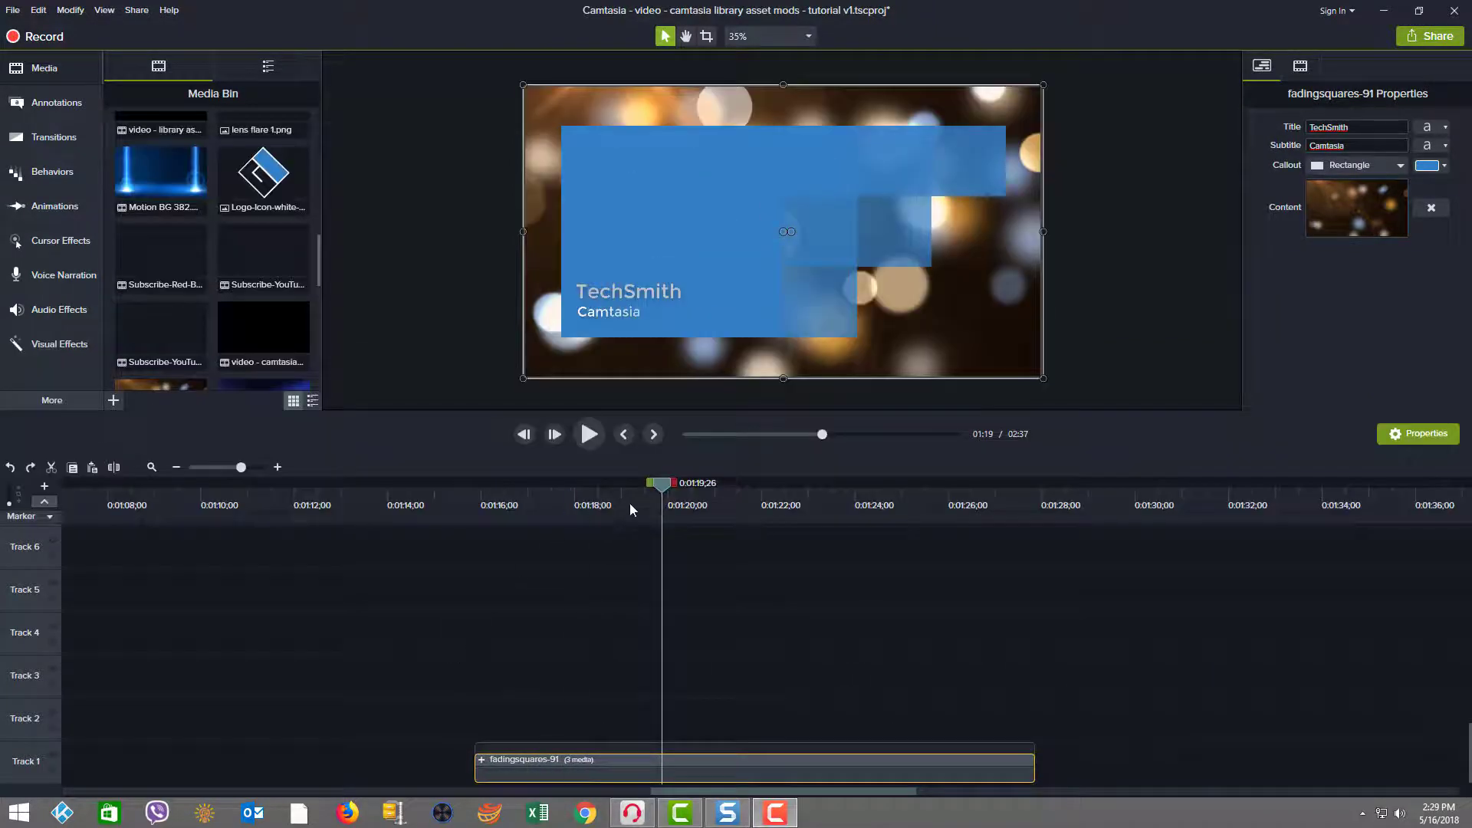
pyautogui.moveTo(669, 482); pyautogui.dragTo(896, 539)
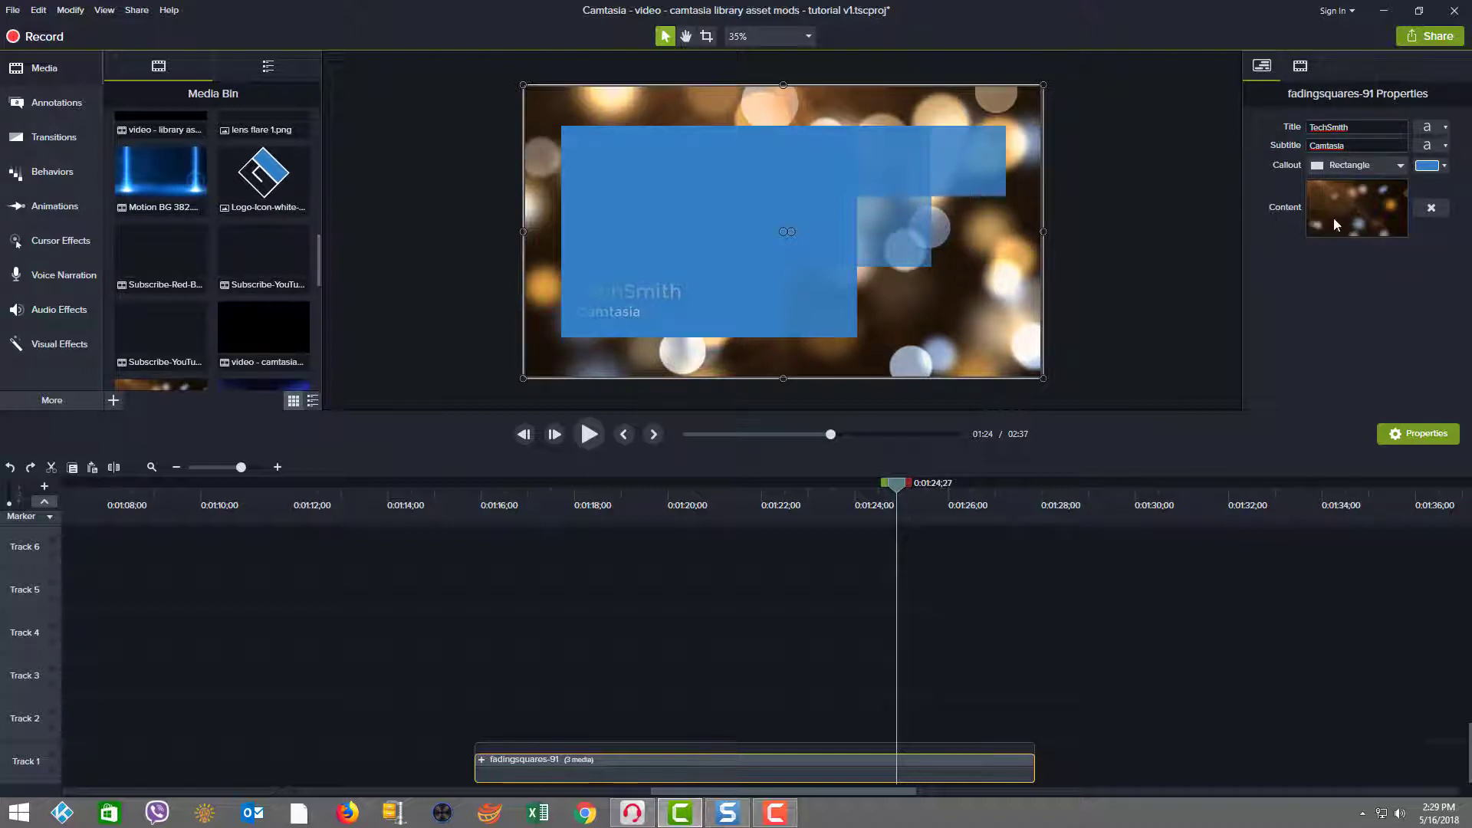
# Step: Replace the intro's background content with Motion BG 382.mp4 from the Video Clips folder and scrub back to 0:01:20;26 to preview it
pyautogui.click(1427, 204)
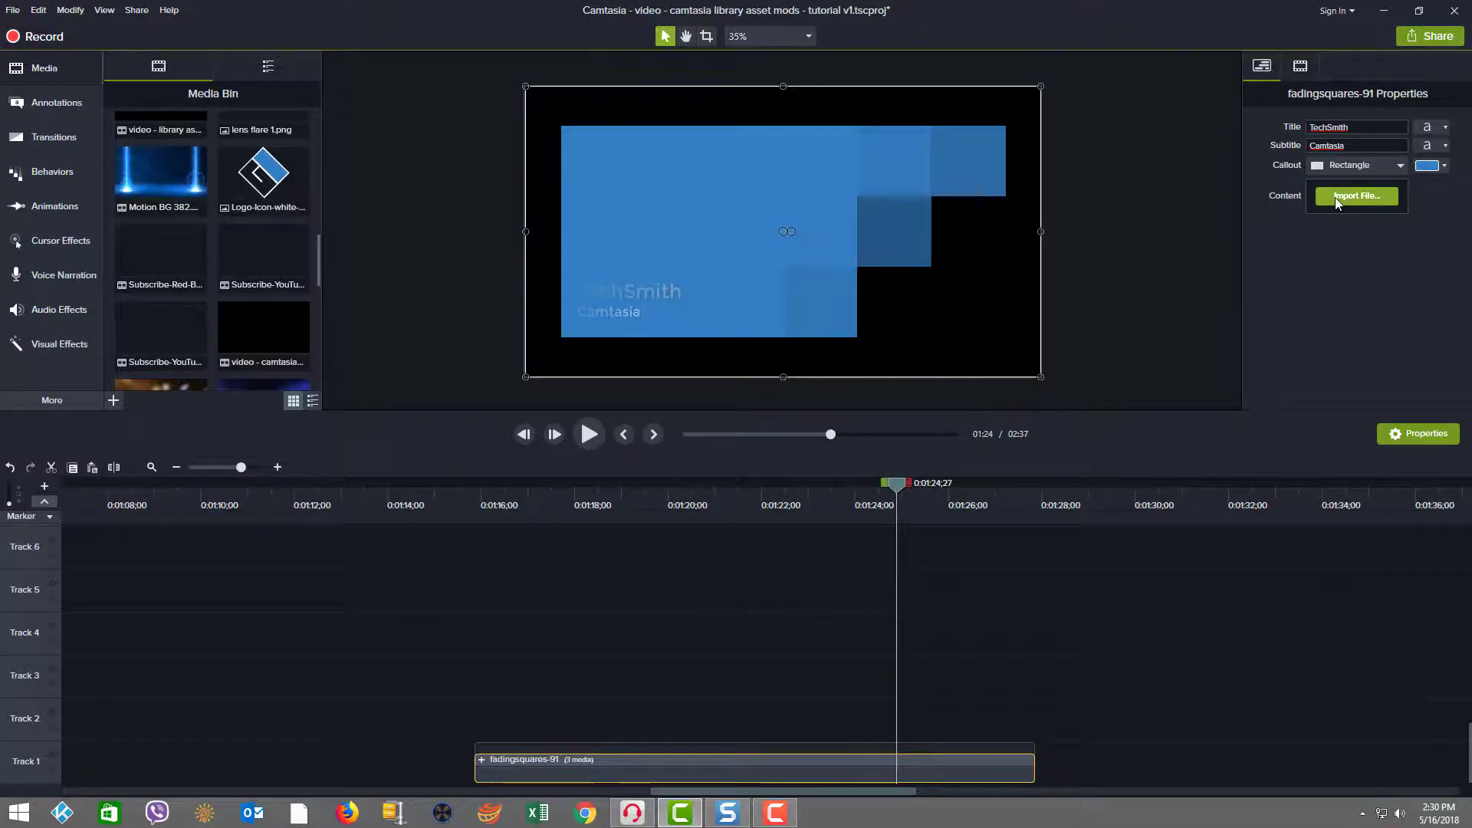
pyautogui.click(1335, 198)
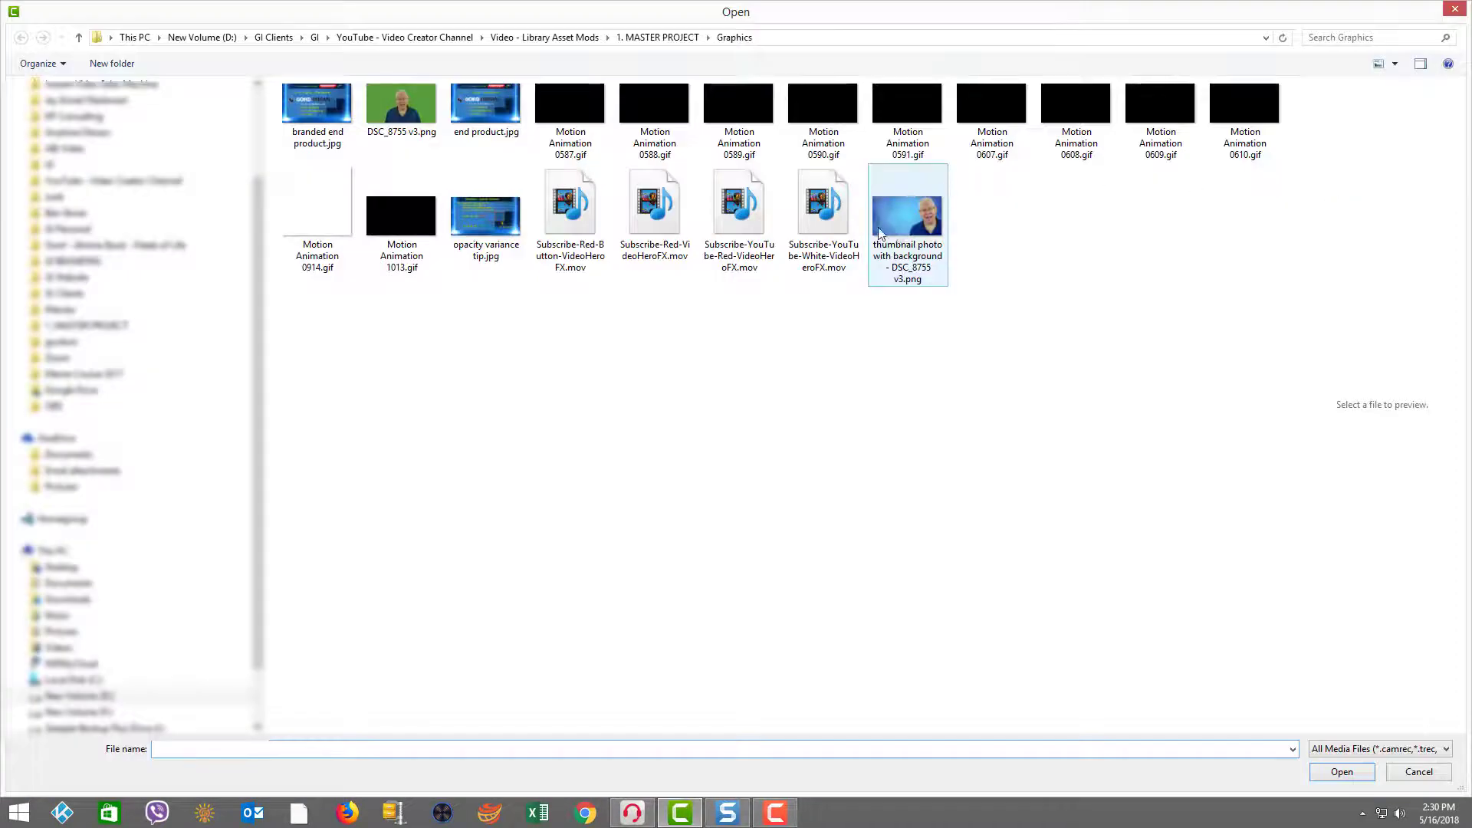
pyautogui.hotkey('alt', 'Up')
pyautogui.doubleClick(320, 224)
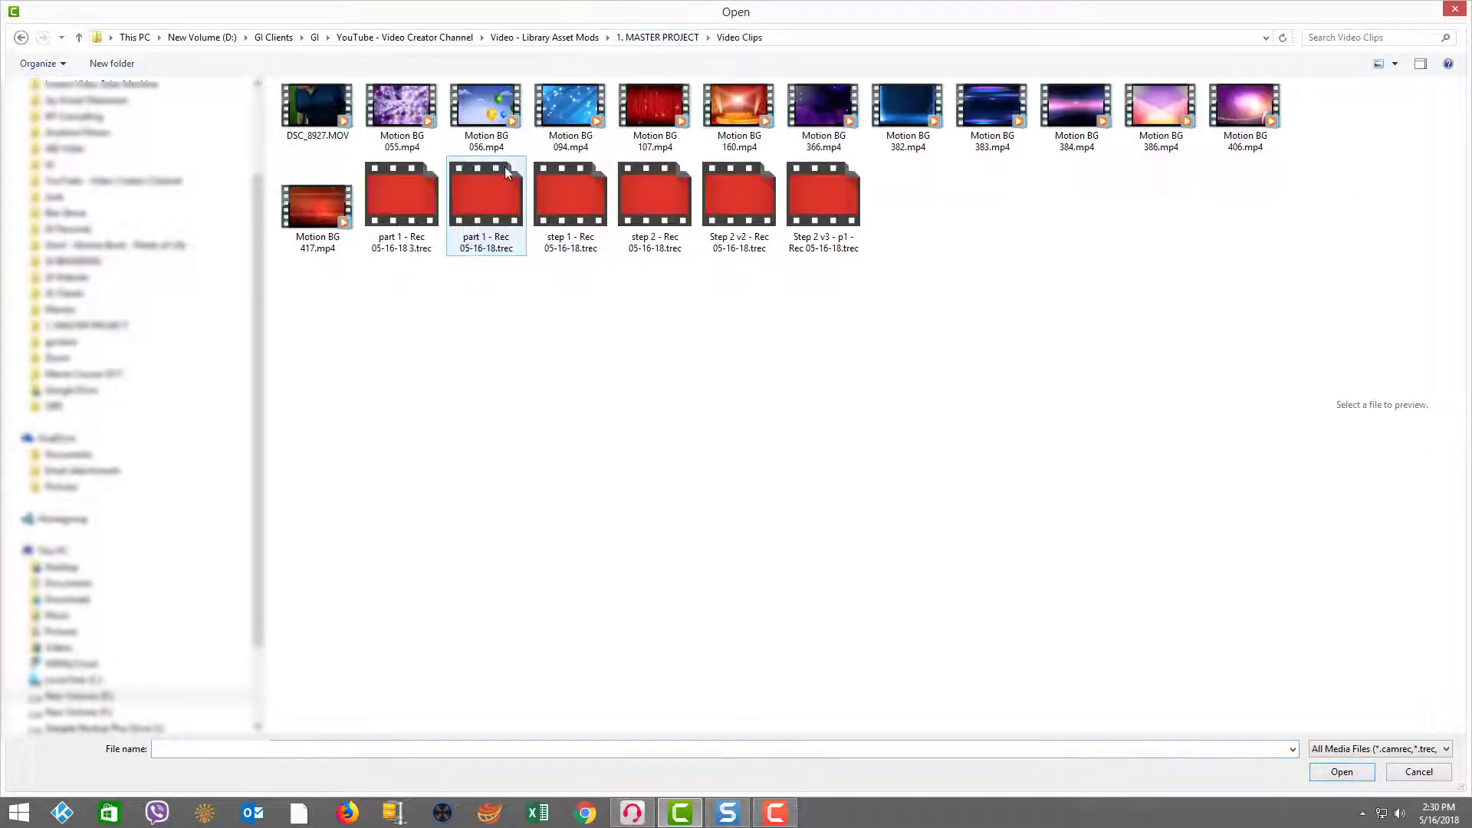
pyautogui.doubleClick(895, 108)
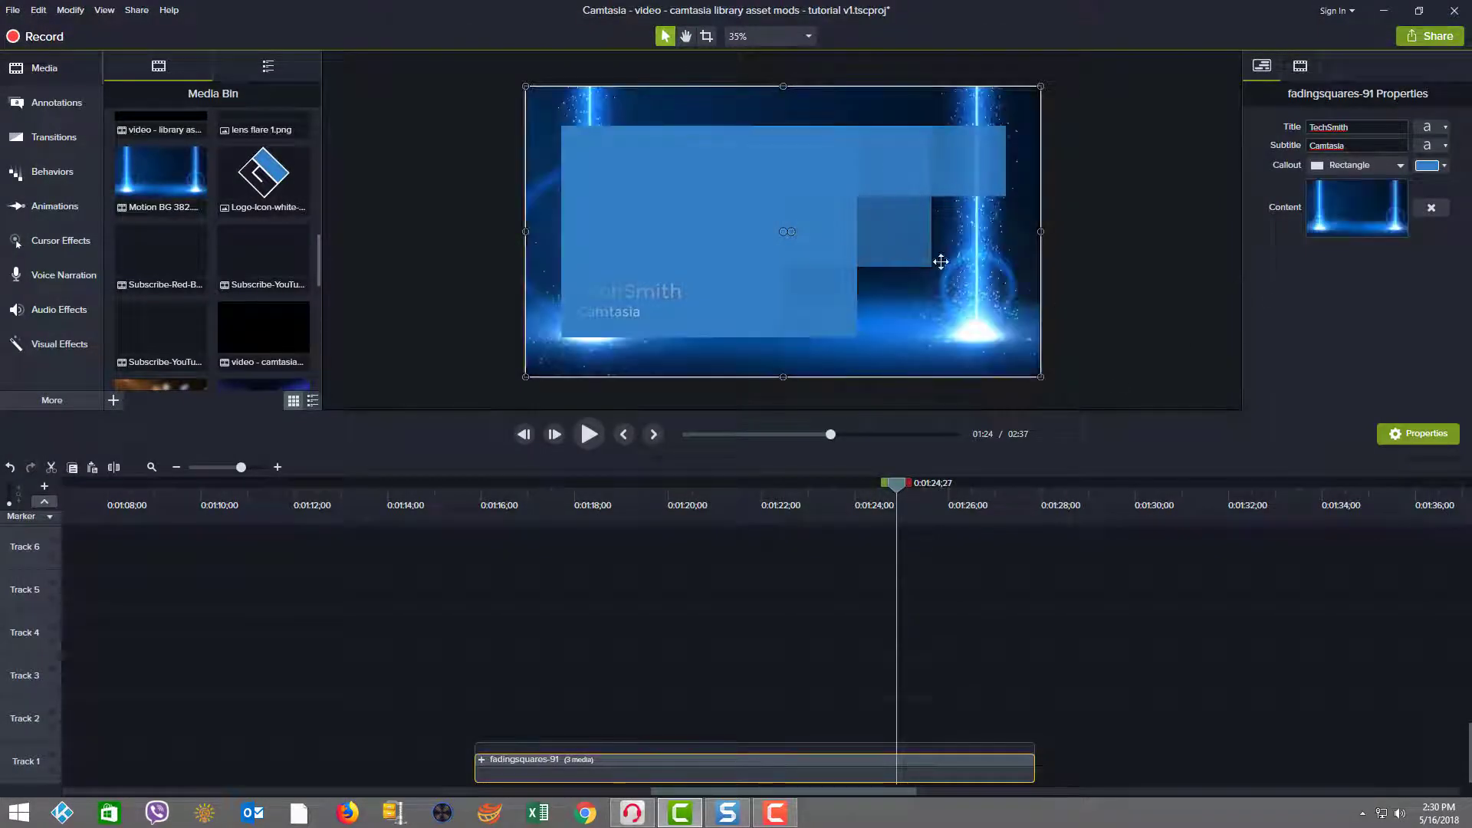
pyautogui.moveTo(891, 485); pyautogui.dragTo(702, 512)
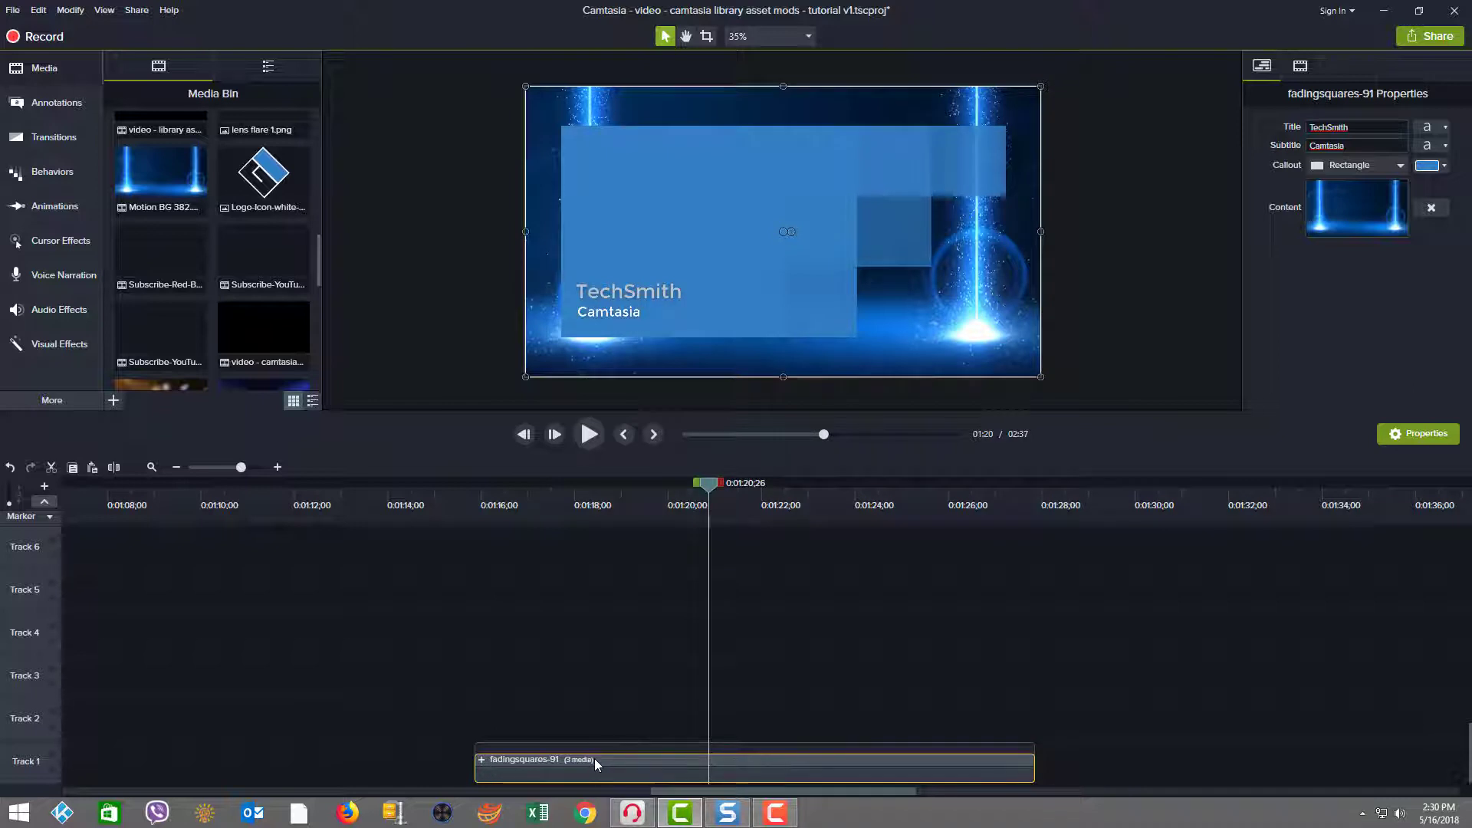
# Step: Ungroup the fadingsquares-91 group and its remaining nested group so every layer sits on its own track
pyautogui.rightClick(488, 759)
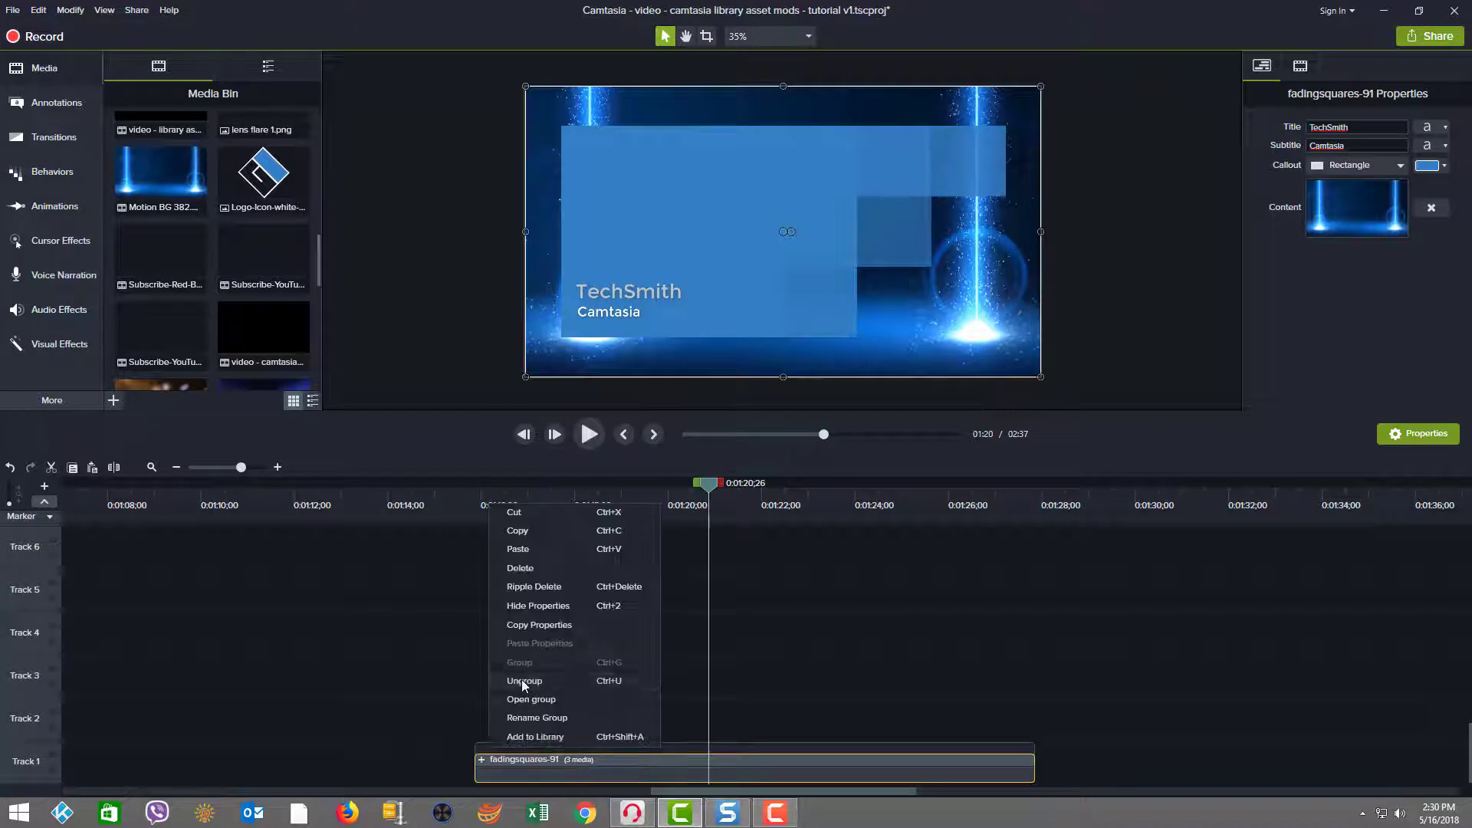
pyautogui.click(521, 679)
pyautogui.rightClick(488, 760)
pyautogui.click(518, 679)
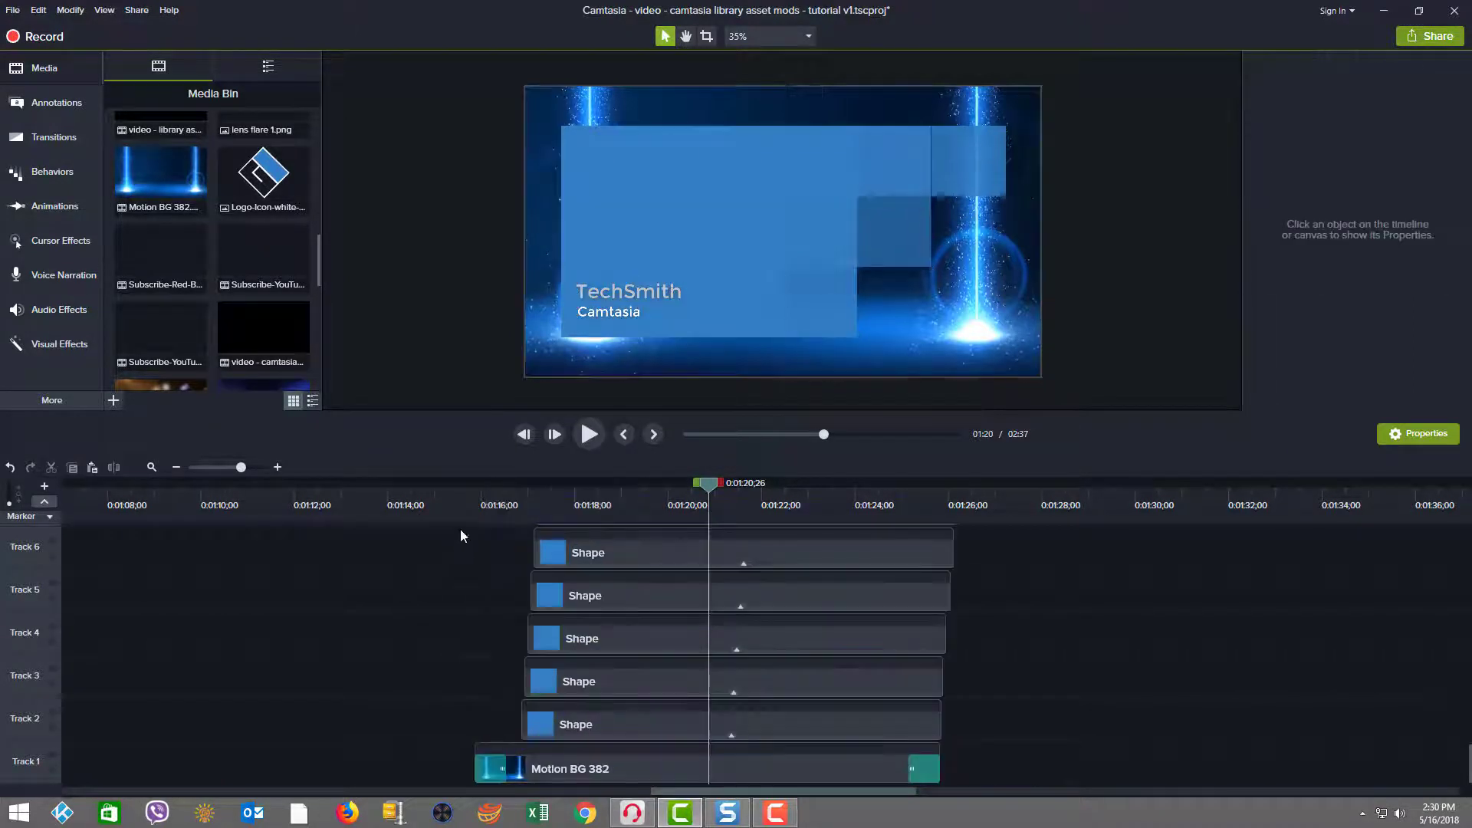
# Step: Move the playhead to 0:01:15;17 and examine the ungrouped shape and text tracks from the background up to Track 18
pyautogui.moveTo(482, 498)
pyautogui.mouseDown()
pyautogui.moveTo(538, 486)
pyautogui.moveTo(840, 502)
pyautogui.moveTo(445, 505)
pyautogui.moveTo(465, 502)
pyautogui.mouseUp()
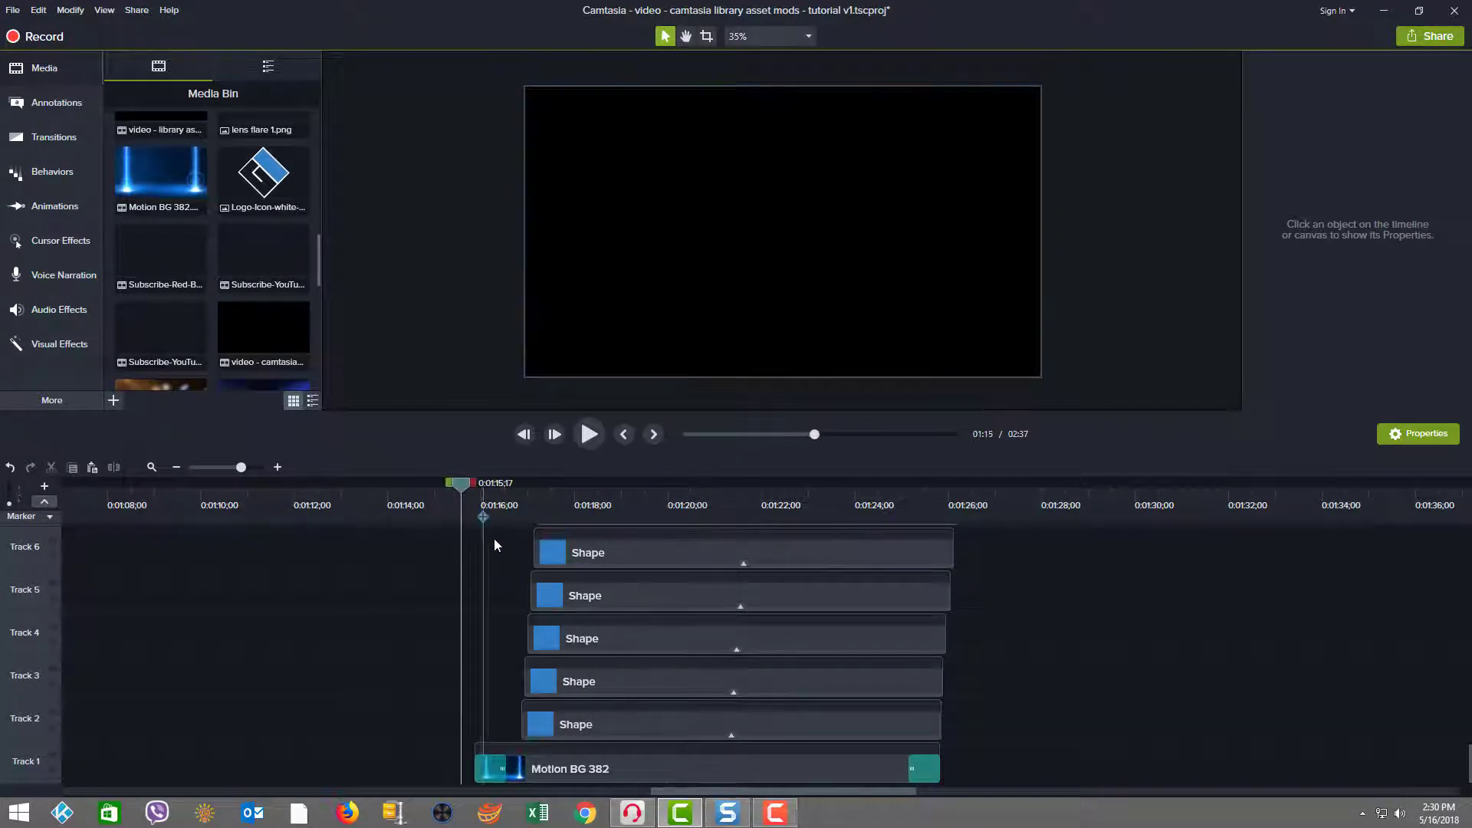
pyautogui.scroll(1, 612, 584)
pyautogui.scroll(8, 742, 610)
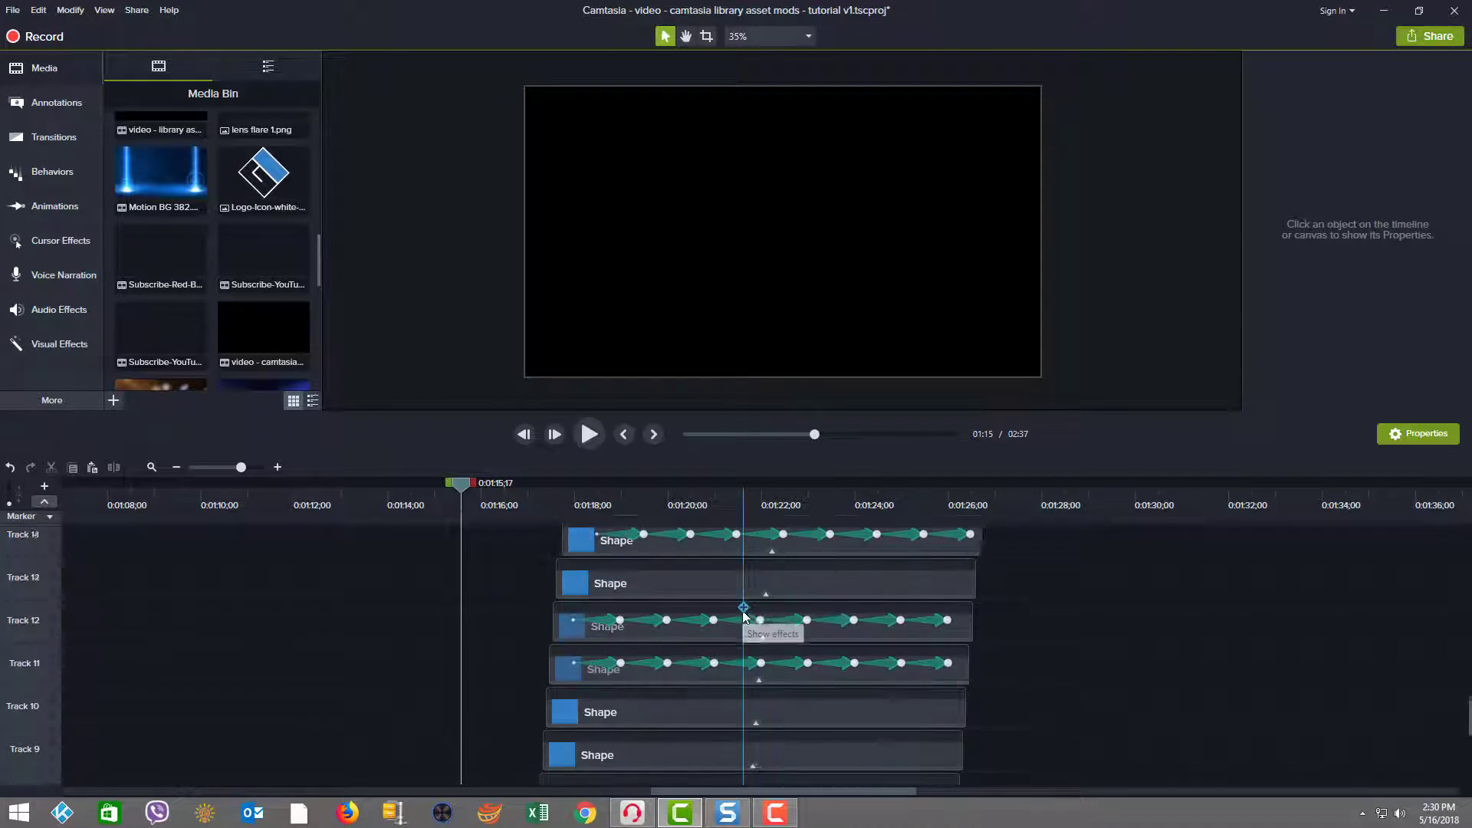
pyautogui.scroll(4, 742, 610)
pyautogui.scroll(-4, 742, 610)
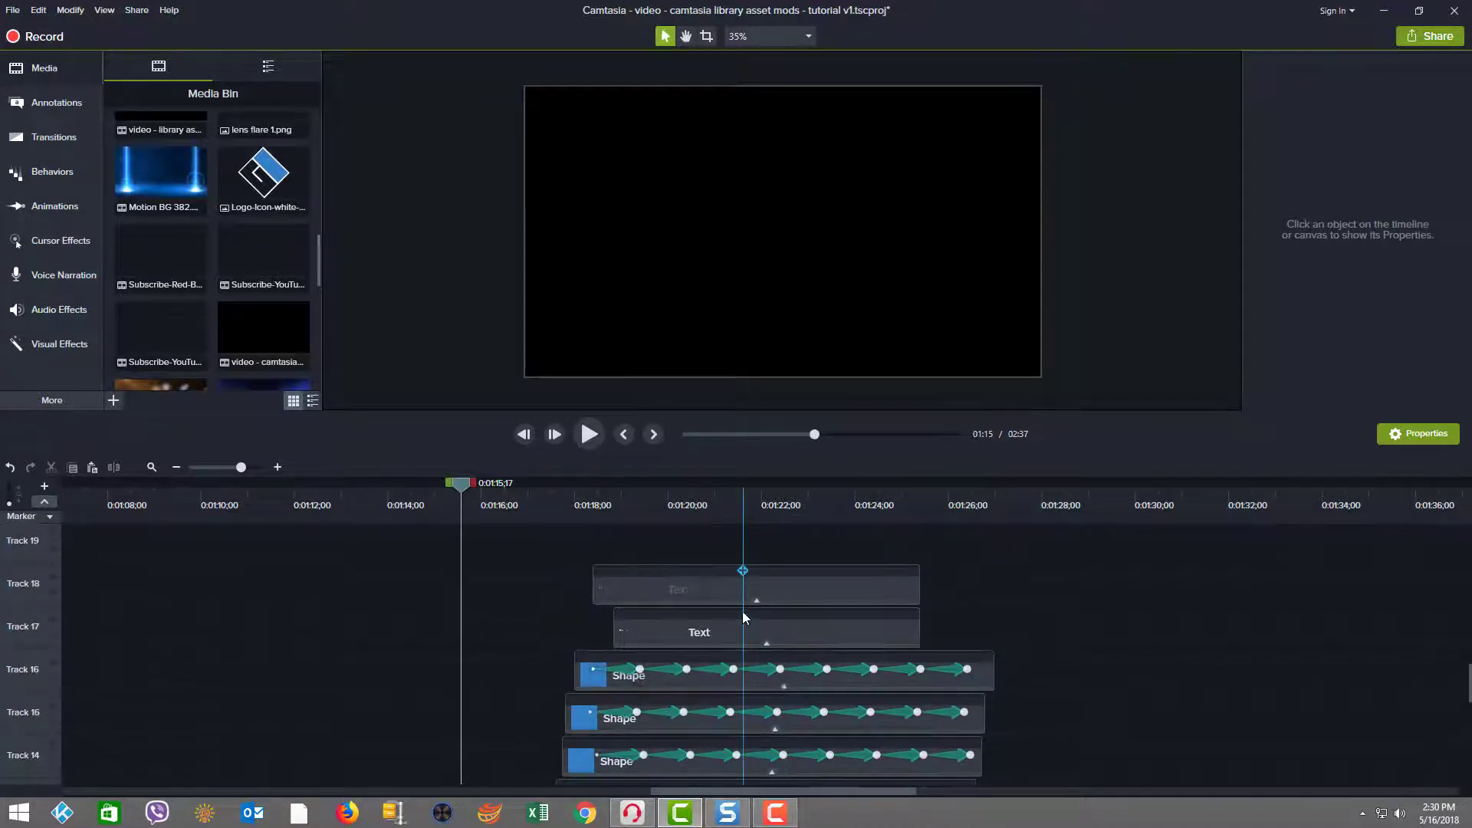
pyautogui.scroll(-10, 742, 610)
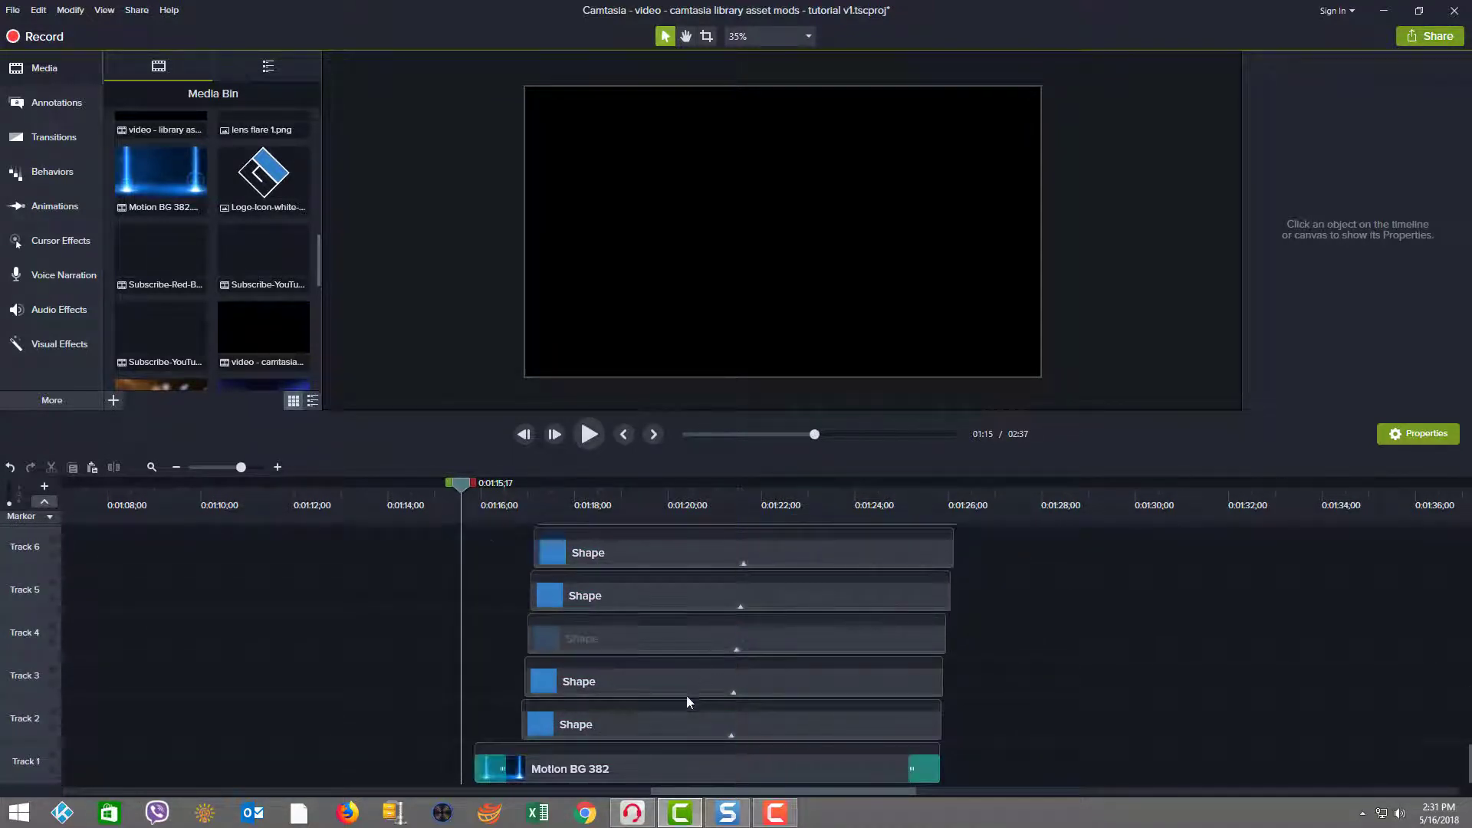
# Step: Scrub to 0:01:20;02 and enlarge the Motion BG 382 background so it extends beyond the canvas on every side
pyautogui.moveTo(459, 485); pyautogui.dragTo(670, 494)
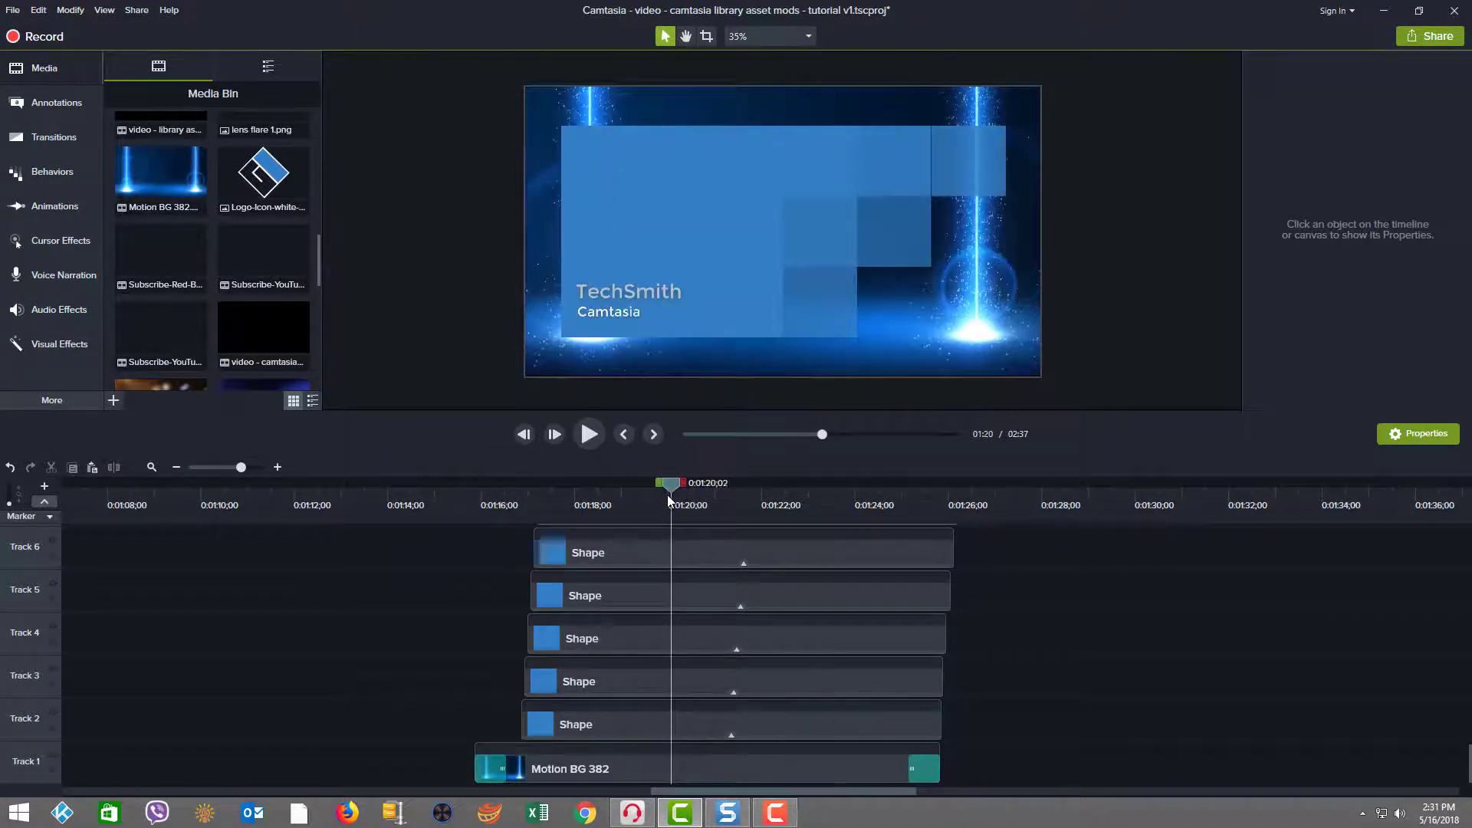
pyautogui.click(550, 370)
pyautogui.click(453, 368)
pyautogui.scroll(-2, 453, 368)
pyautogui.scroll(1, 453, 368)
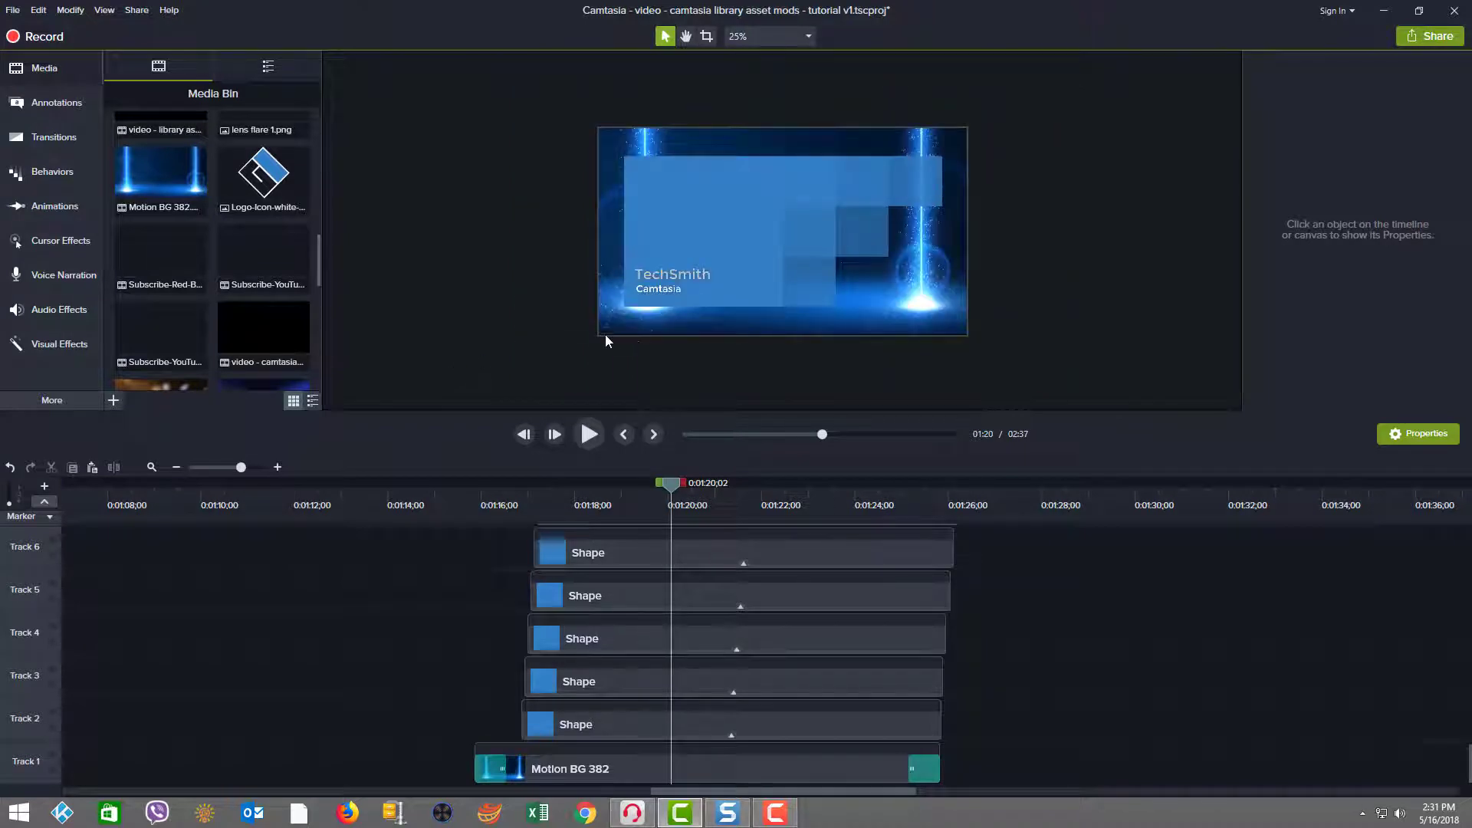
pyautogui.click(631, 332)
pyautogui.moveTo(597, 335); pyautogui.dragTo(569, 351)
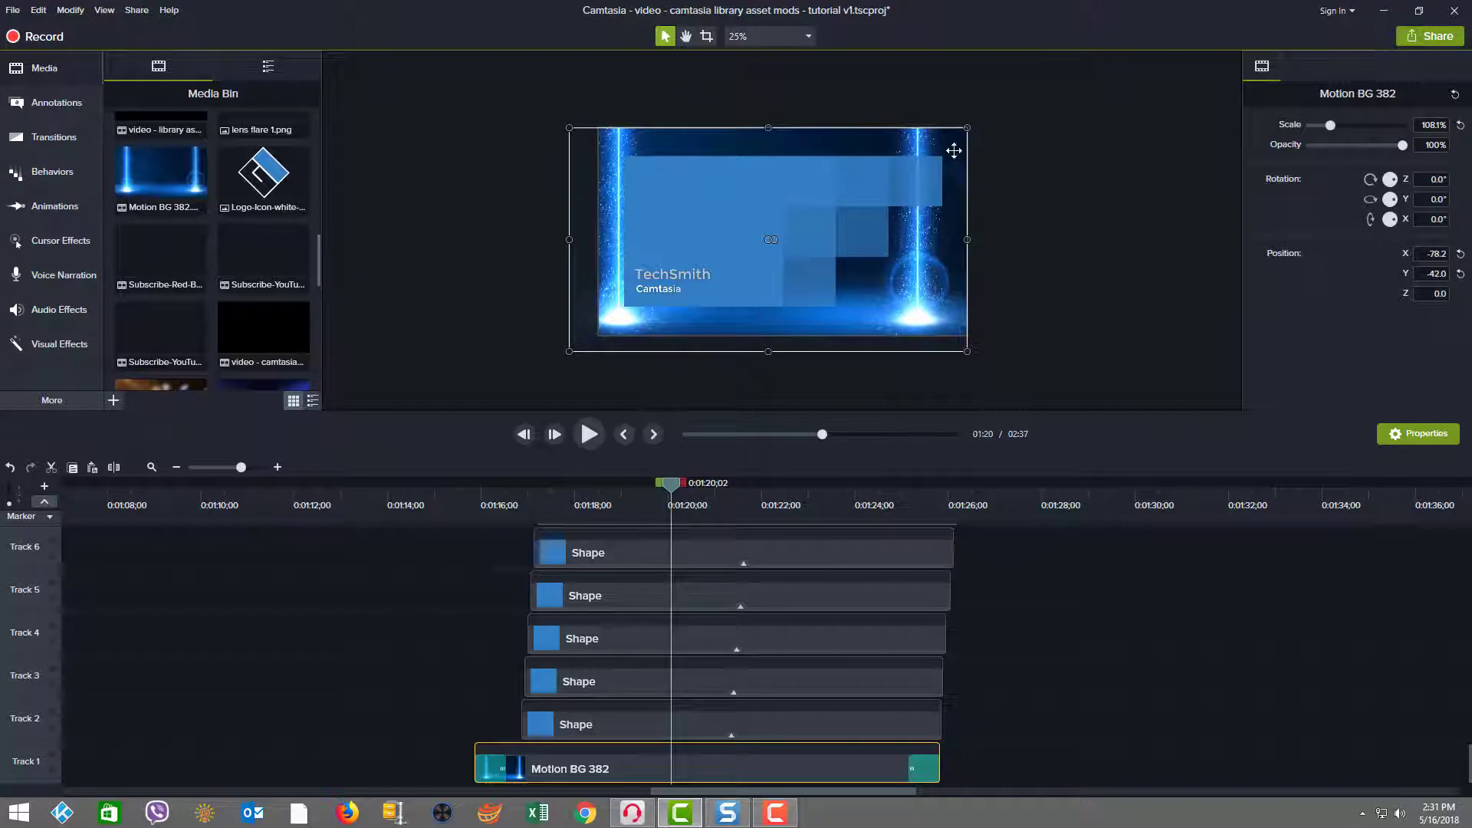
pyautogui.moveTo(966, 128); pyautogui.dragTo(992, 108)
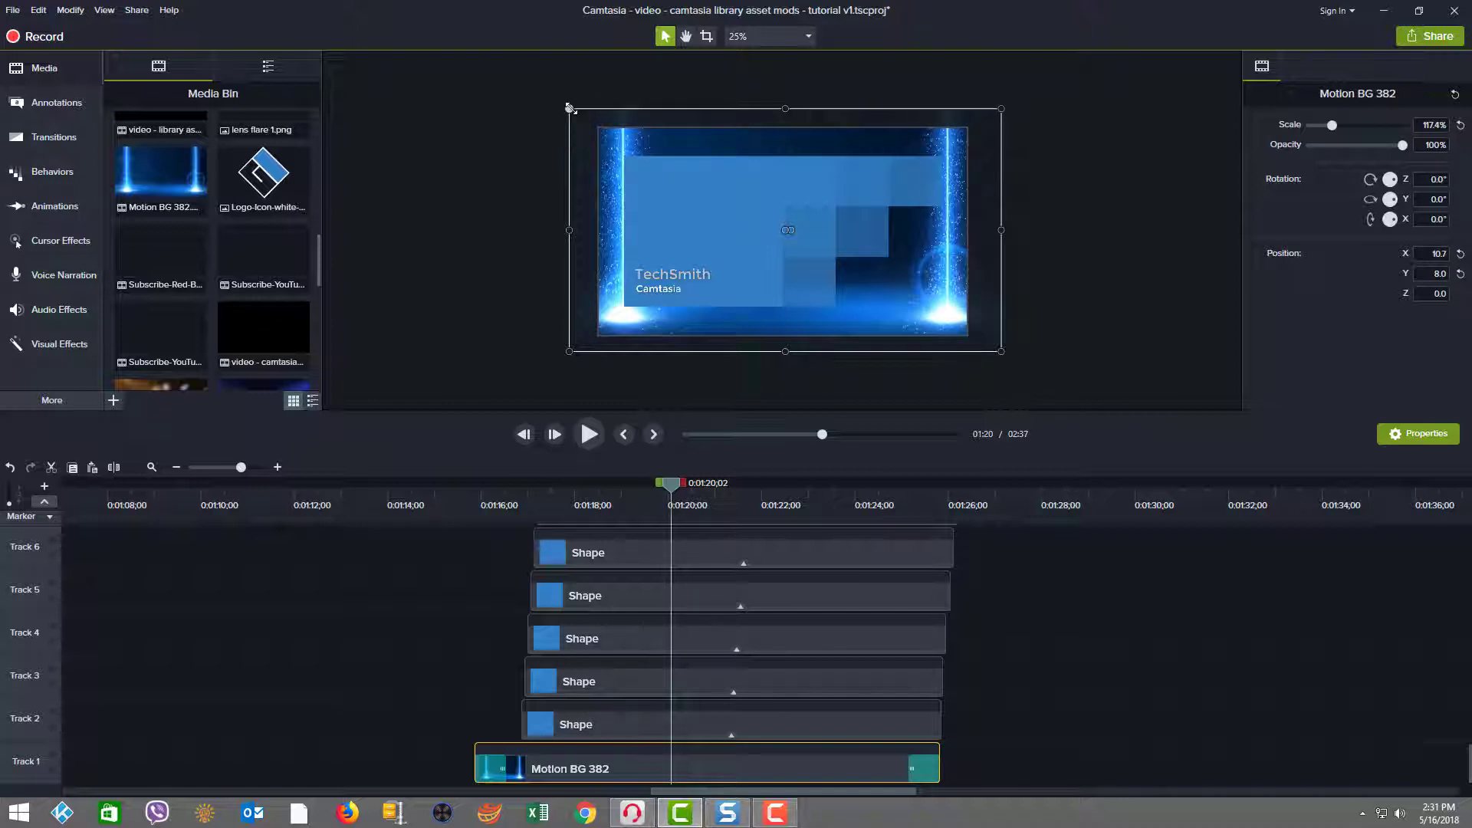
pyautogui.moveTo(569, 108); pyautogui.dragTo(583, 109)
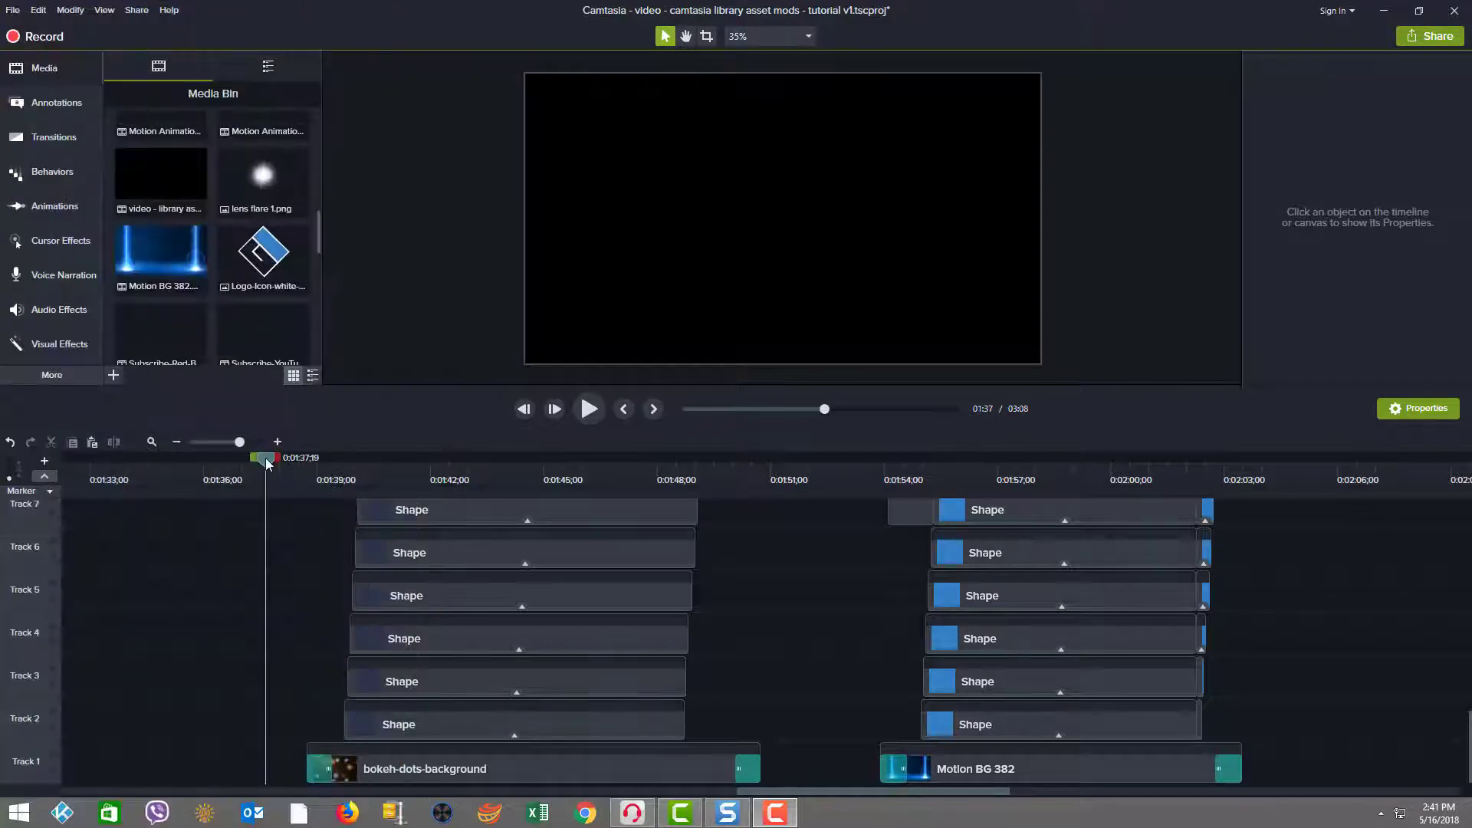
# Step: Scrub through the original bokeh-dots-background intro up to 0:01:43;29 to preview its squares and text
pyautogui.moveTo(266, 457); pyautogui.dragTo(504, 548)
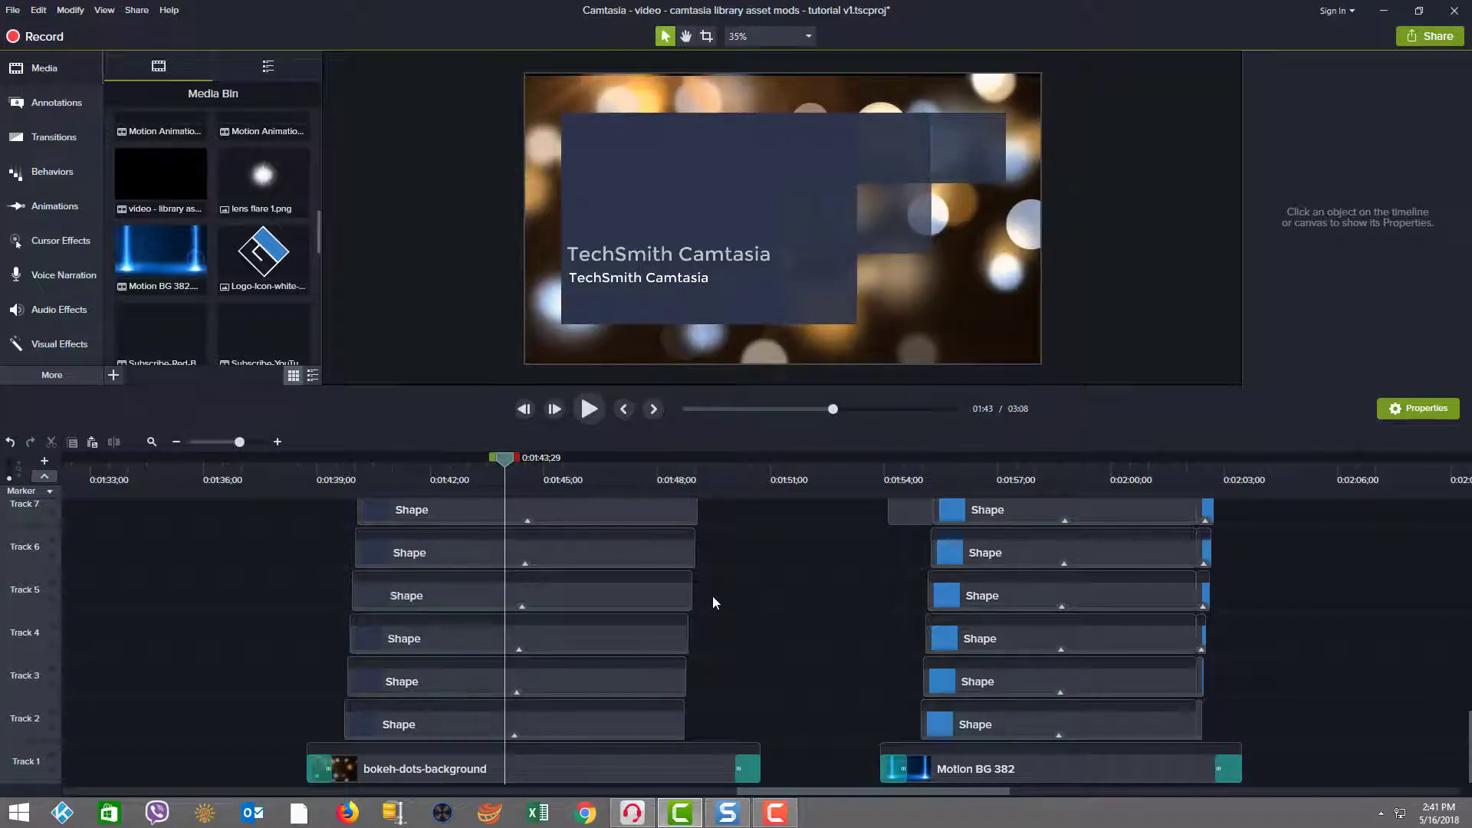
# Step: Select the two original TechSmith Camtasia text clips on Tracks 17 and 18 of the bokeh-dots-background intro
pyautogui.scroll(3, 319, 573)
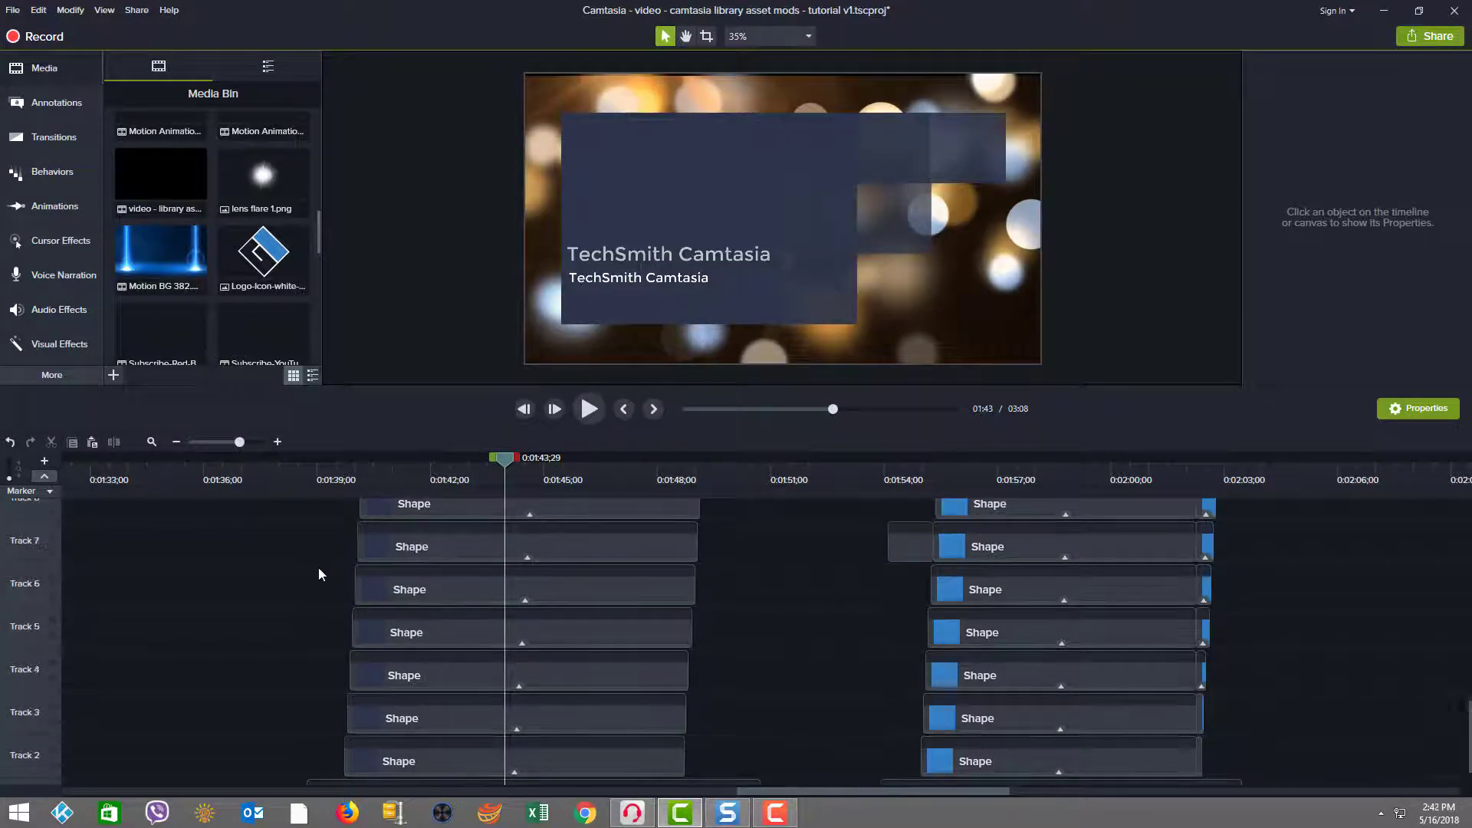
pyautogui.scroll(6, 319, 573)
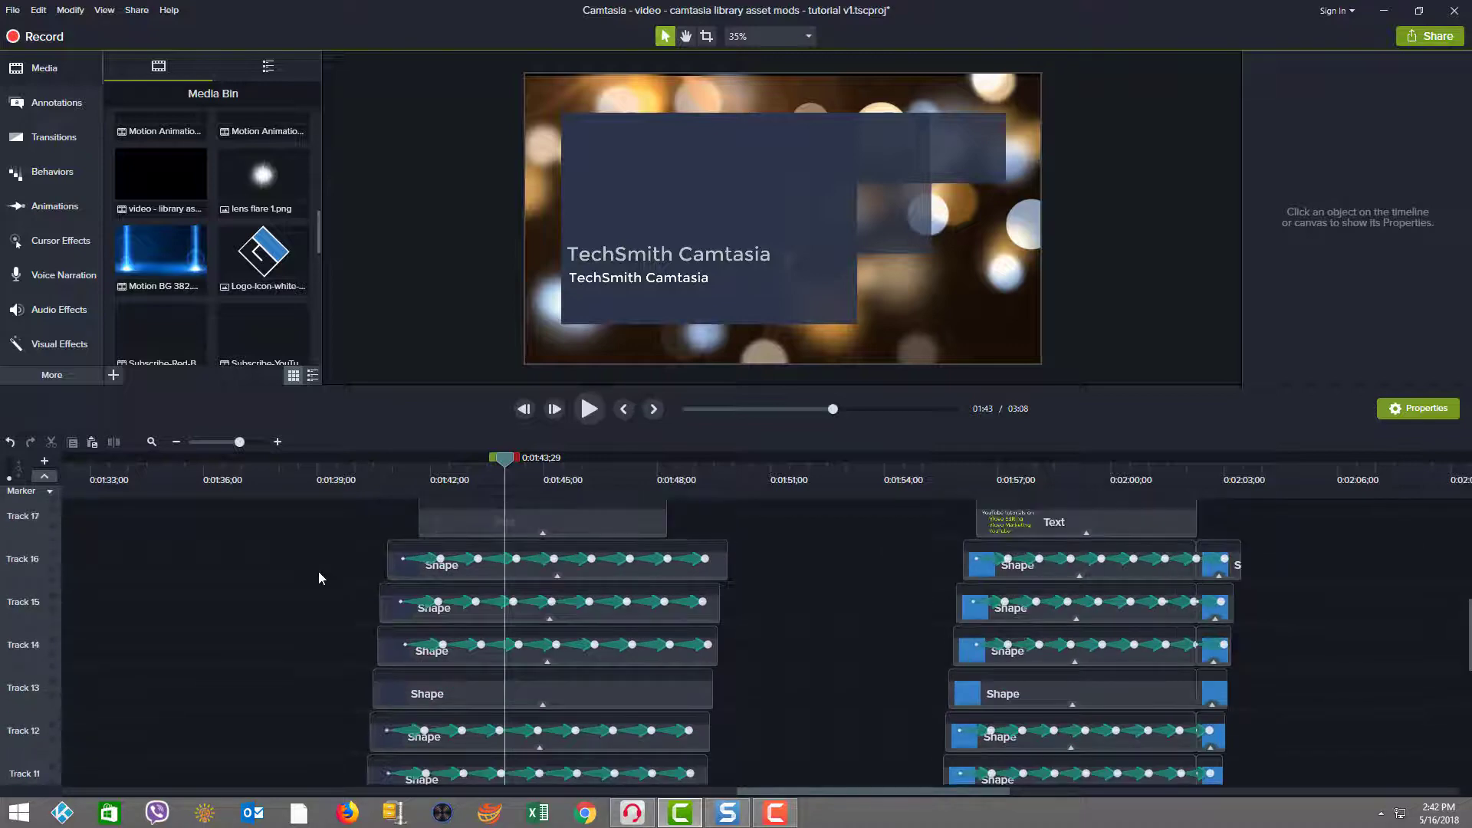
pyautogui.moveTo(654, 536); pyautogui.dragTo(623, 621)
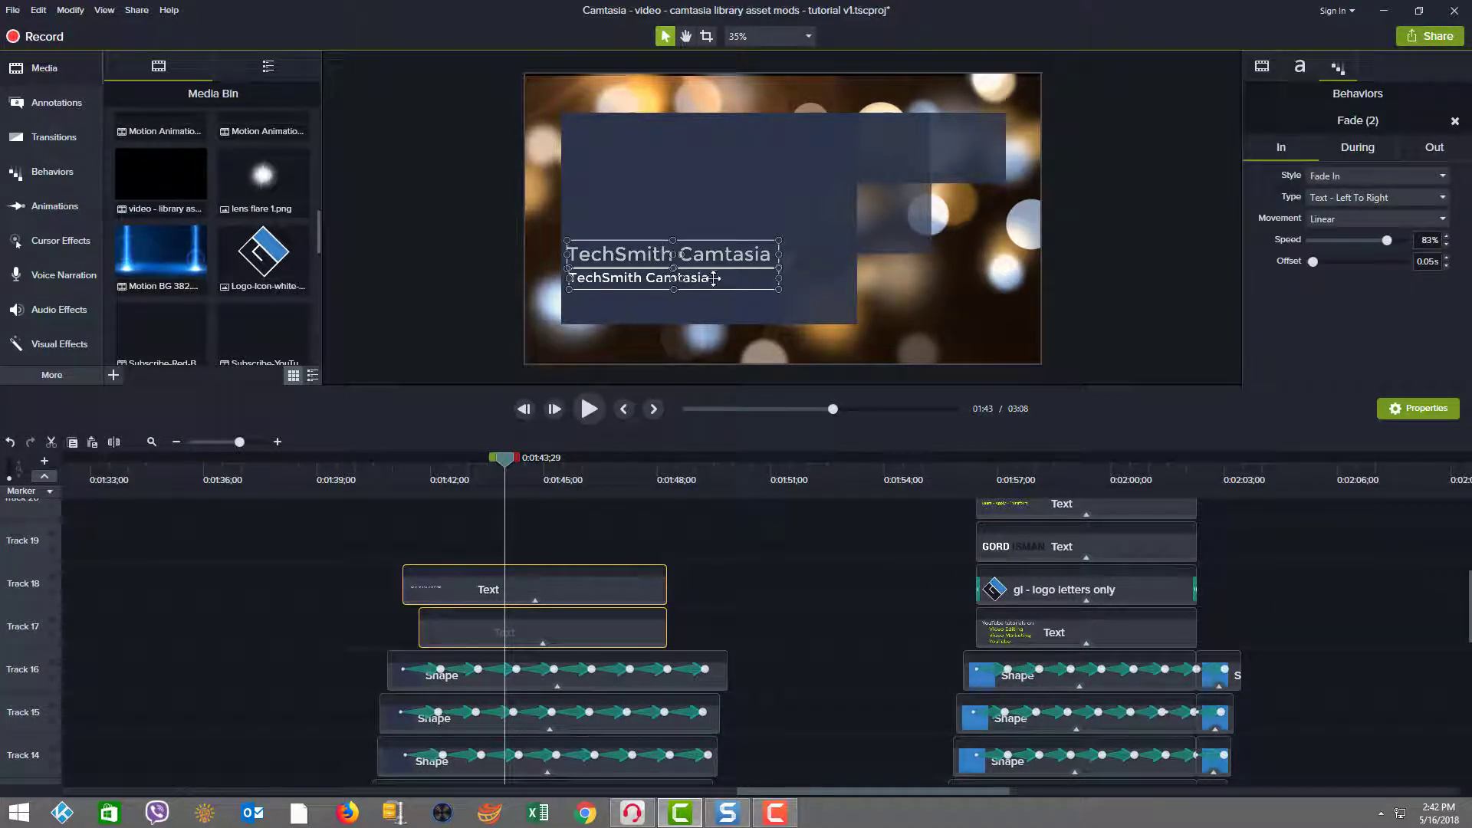
# Step: Scrub the customized Motion BG 382 intro to 0:01:58;13 and examine its added layers up to Track 25
pyautogui.click(934, 475)
pyautogui.moveTo(930, 458); pyautogui.dragTo(1042, 459)
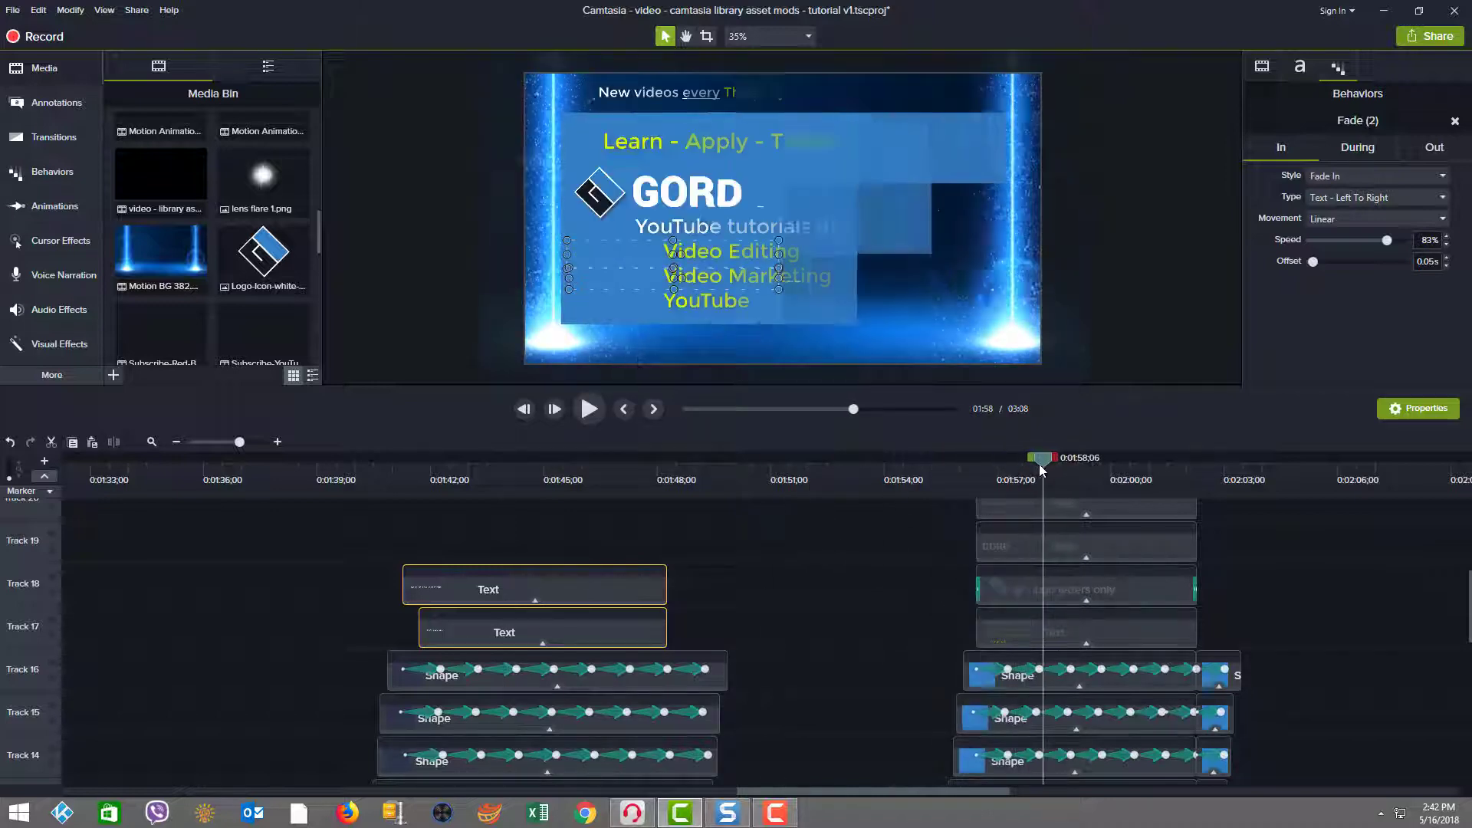
pyautogui.scroll(2, 1299, 567)
pyautogui.scroll(3, 1300, 564)
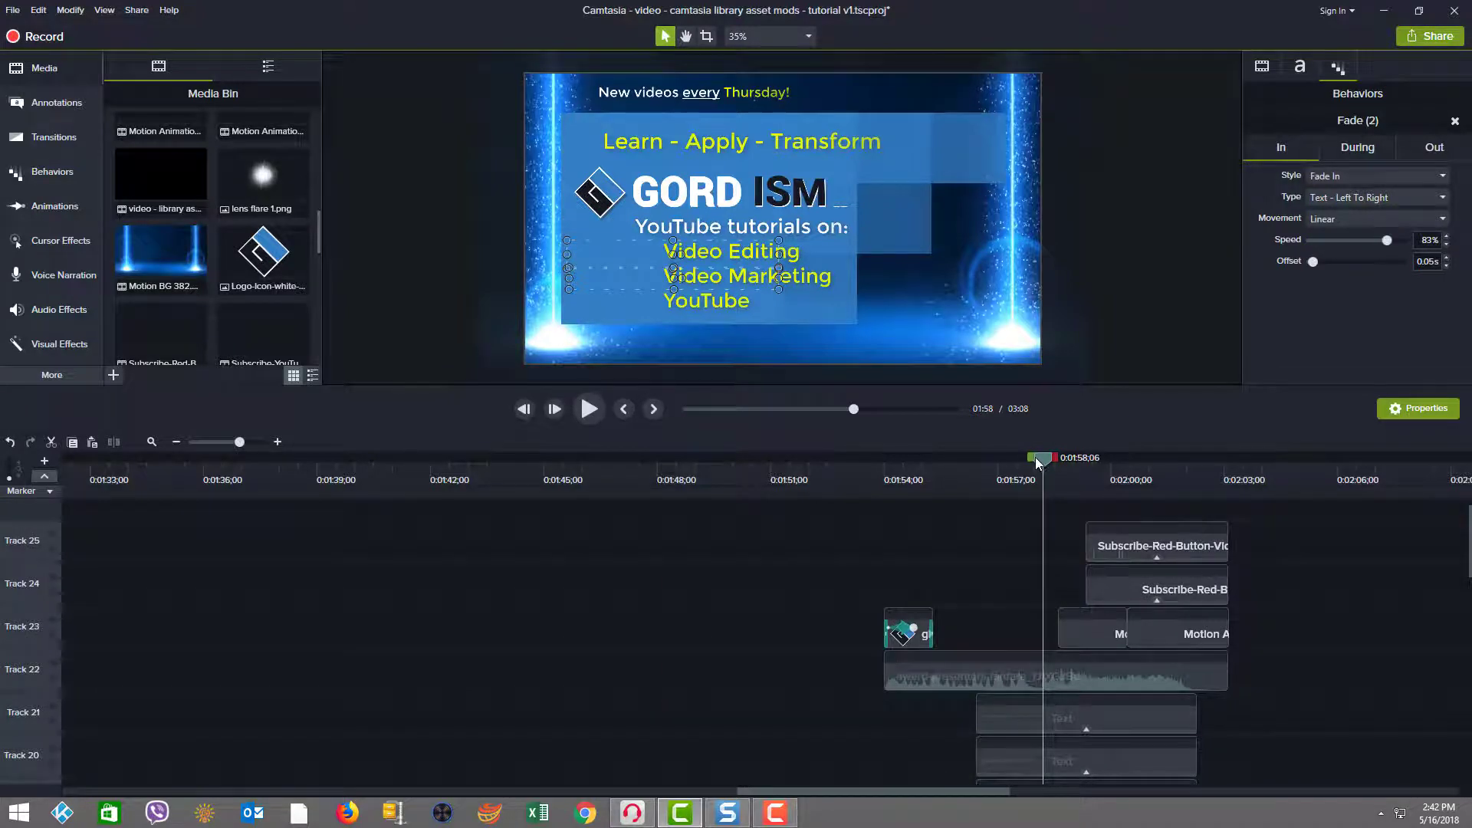
pyautogui.moveTo(1038, 459); pyautogui.dragTo(1051, 495)
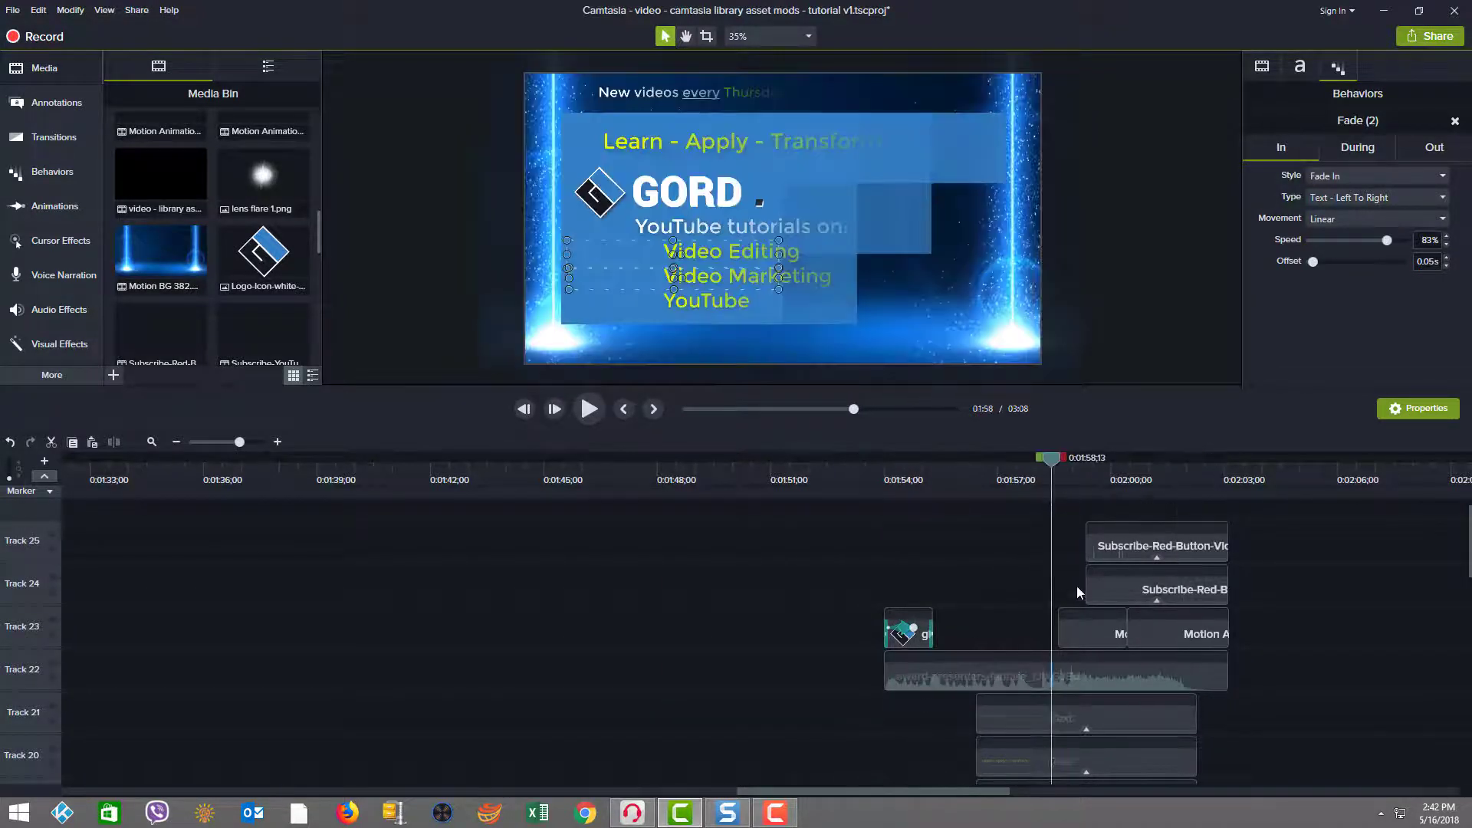
# Step: Select the "YouTube tutorials on:" text on Track 17 and scrub to 0:01:59;26 to preview it
pyautogui.scroll(-4, 1084, 596)
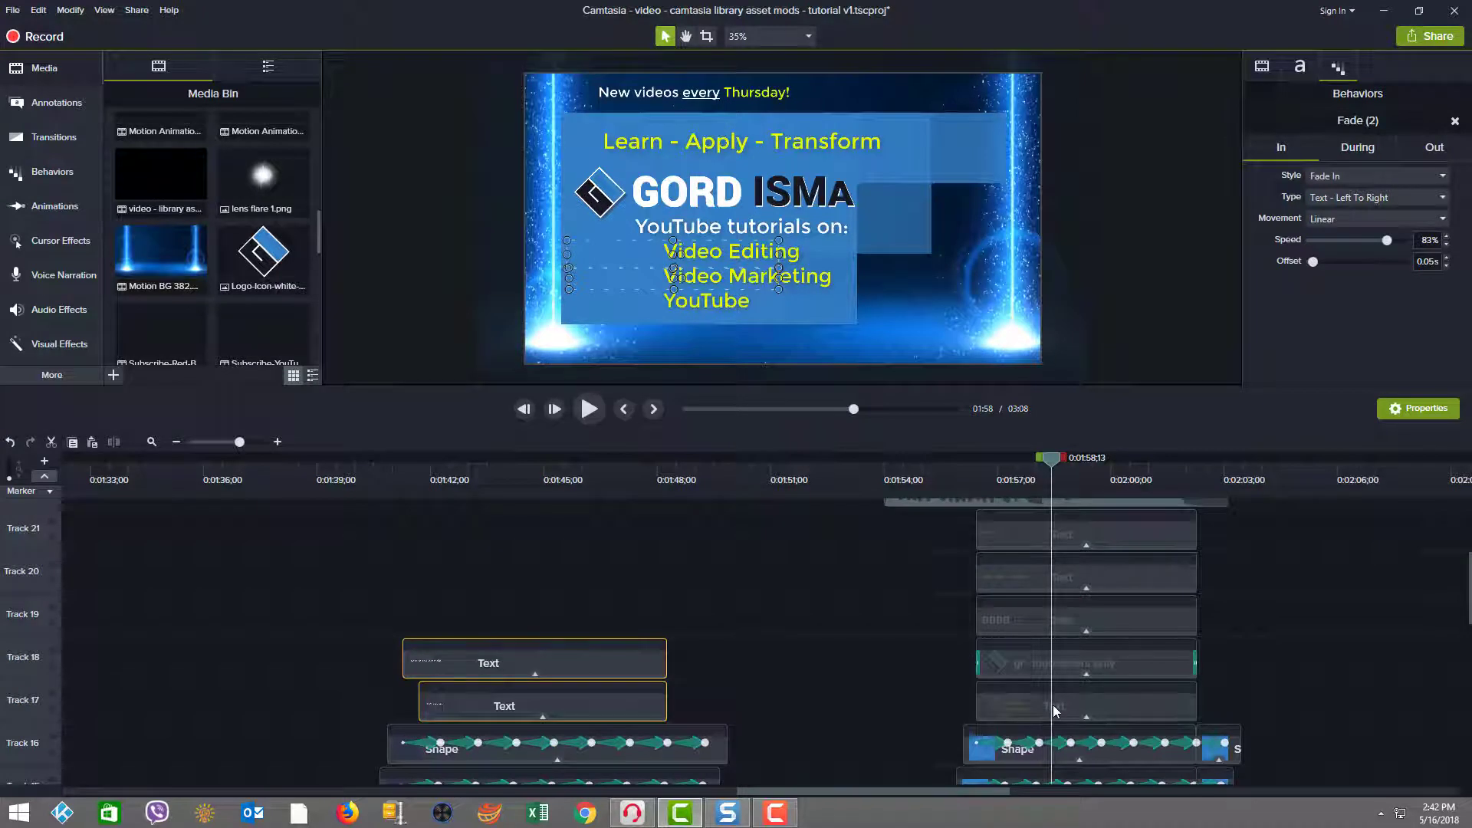
pyautogui.click(1054, 709)
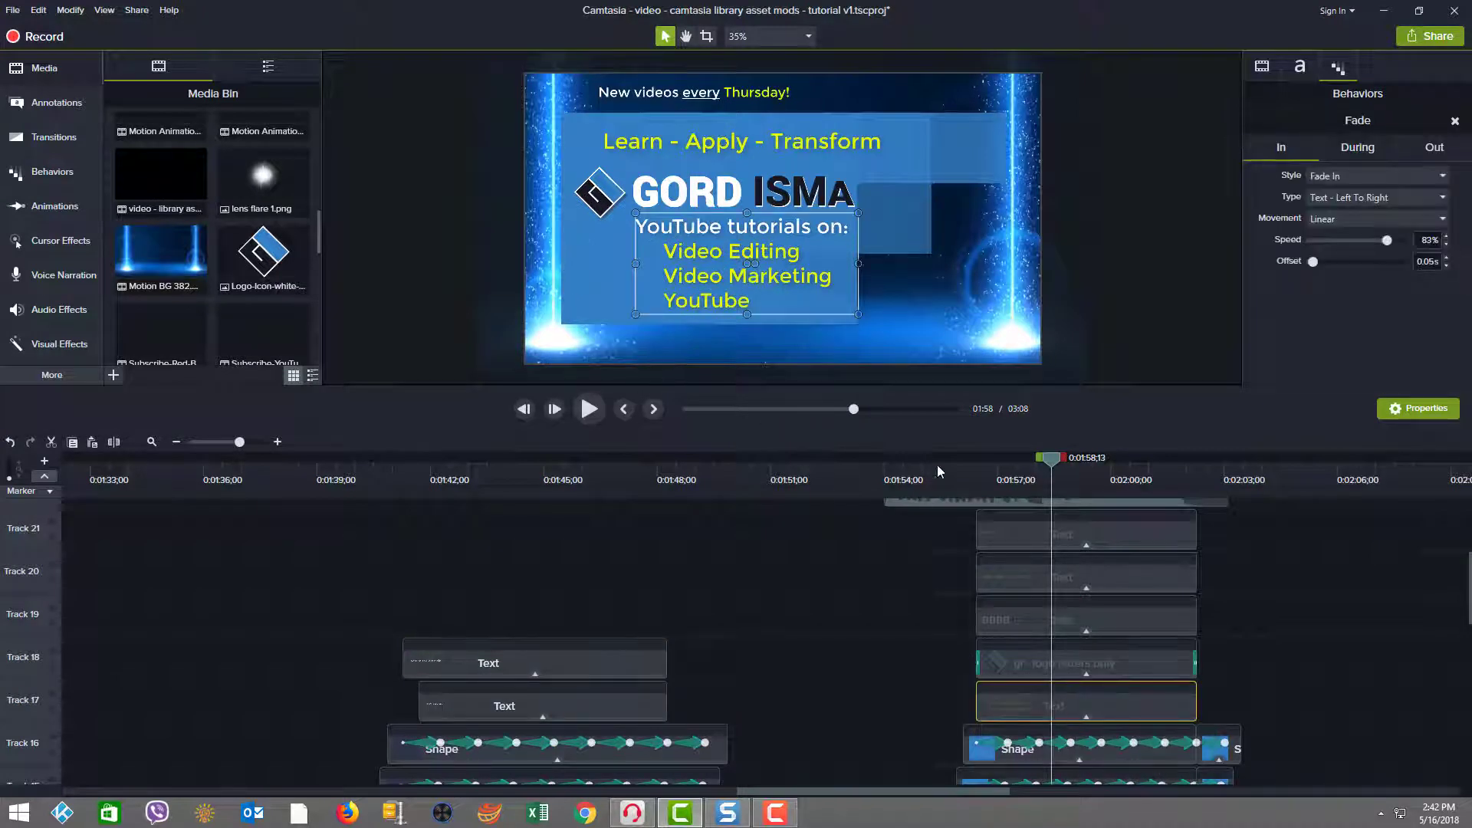
pyautogui.moveTo(1050, 463); pyautogui.dragTo(1104, 458)
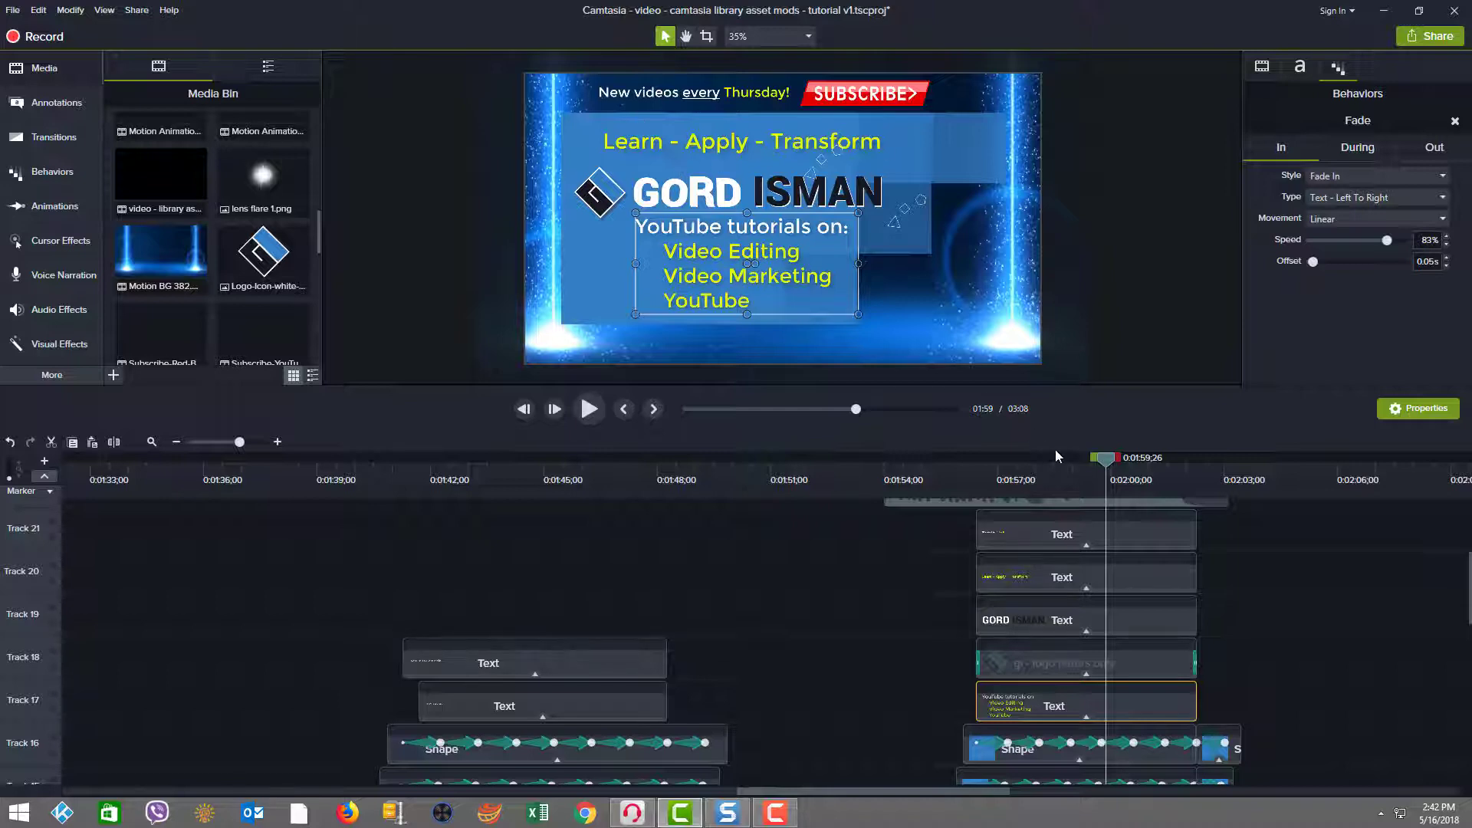
# Step: Preview the opening logo at 0:01:55;07, select the fanfare audio on Track 22 and scrub to 0:01:57;21
pyautogui.click(884, 479)
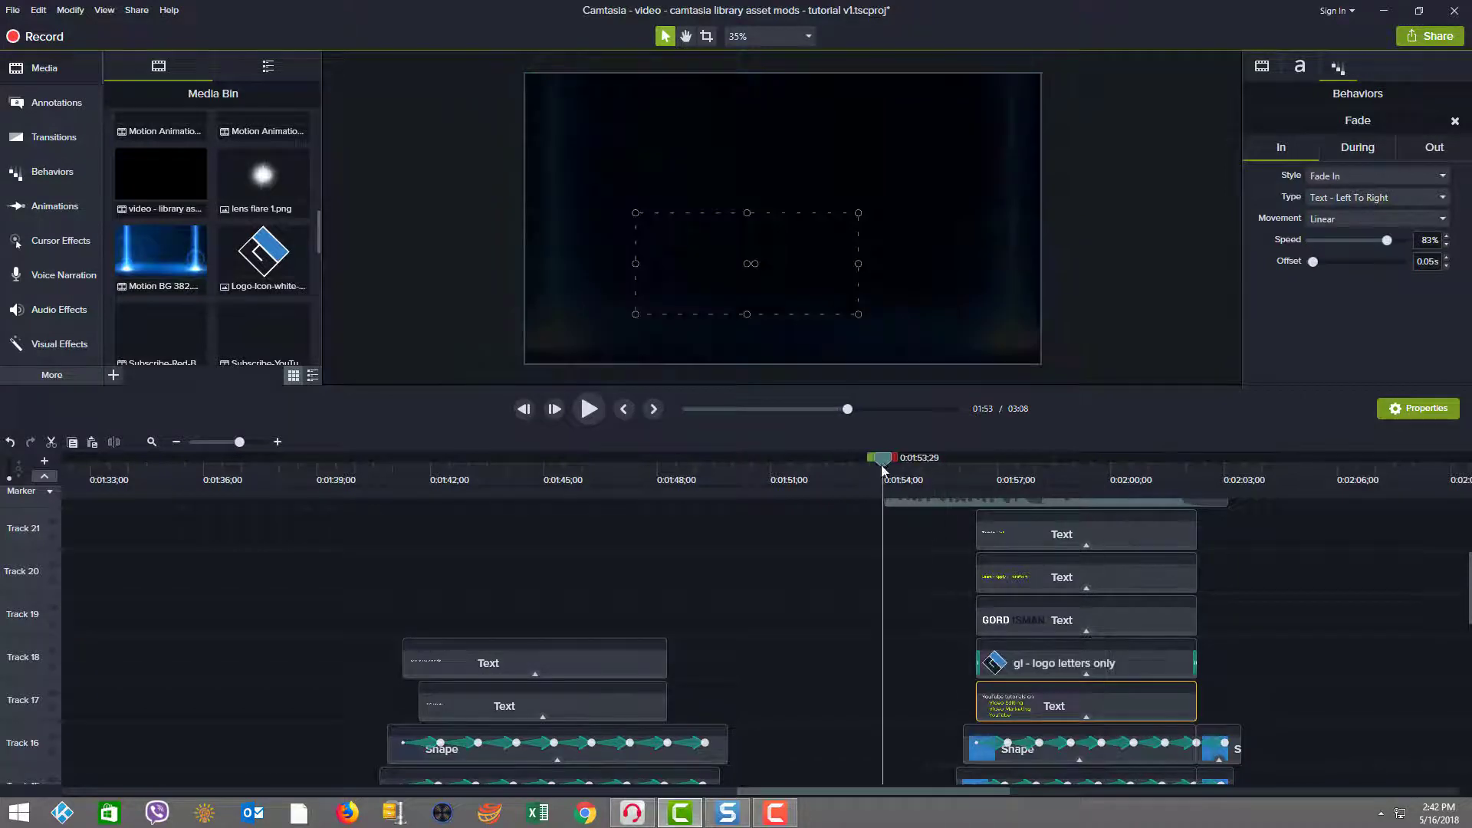
pyautogui.click(931, 475)
pyautogui.scroll(2, 1062, 537)
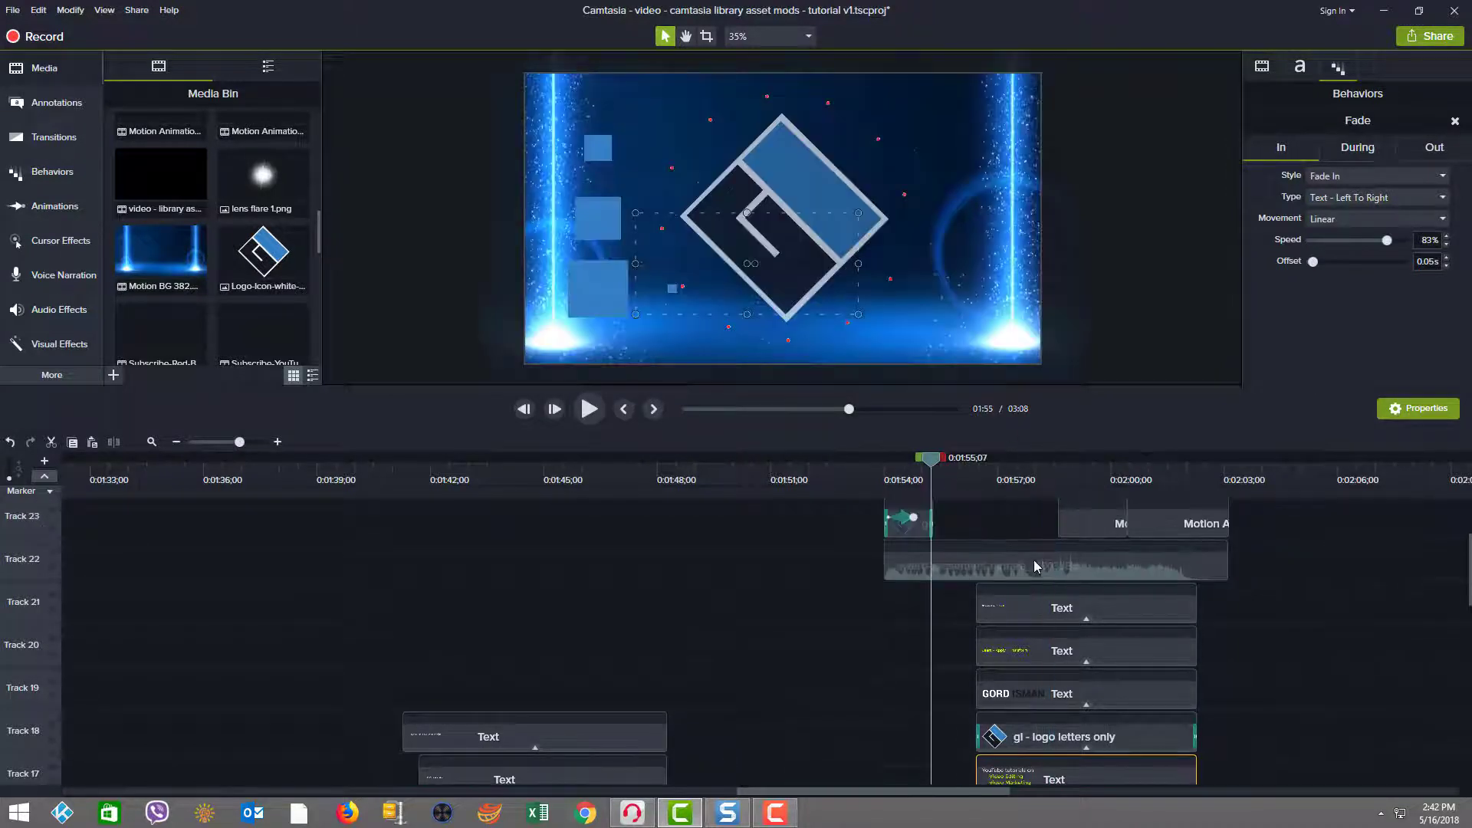
pyautogui.click(1029, 567)
pyautogui.moveTo(931, 460); pyautogui.dragTo(1024, 464)
pyautogui.scroll(3, 930, 541)
pyautogui.scroll(-4, 1042, 627)
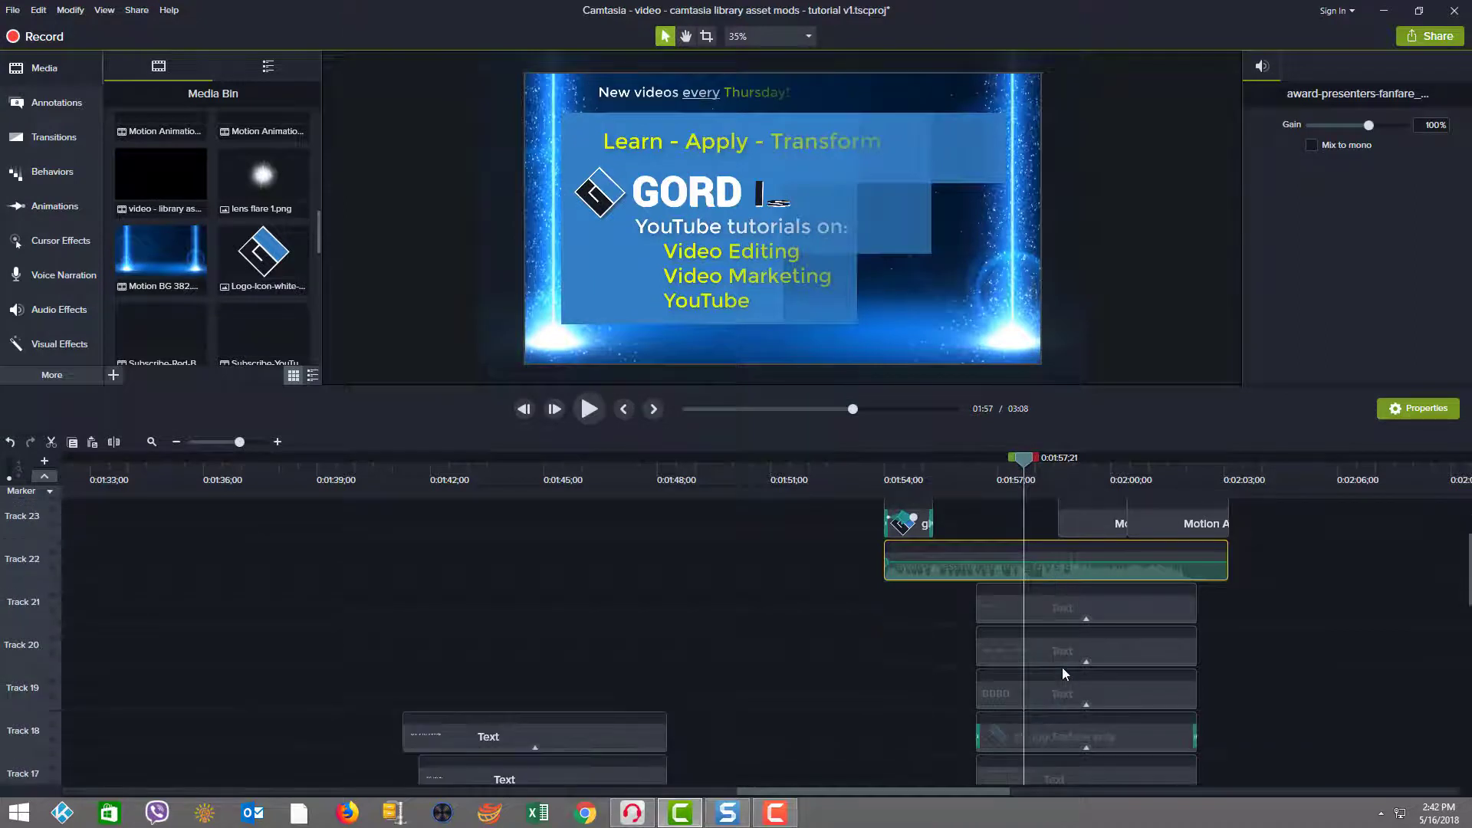
# Step: Inspect the Fade behavior of the Track 17 text and the Track 19 name title, scrubbing to 0:01:59;04
pyautogui.click(1055, 742)
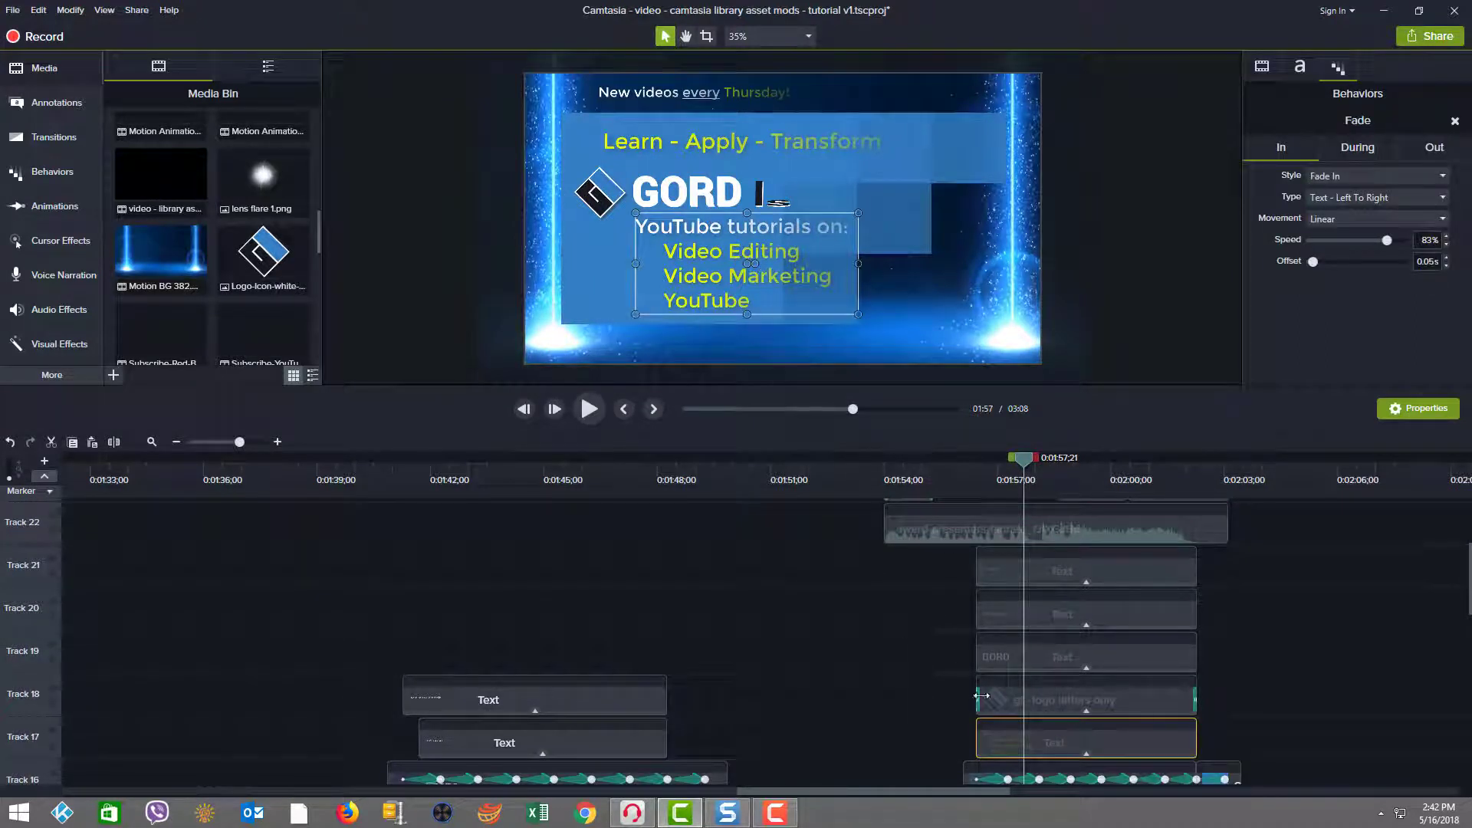
pyautogui.click(1041, 655)
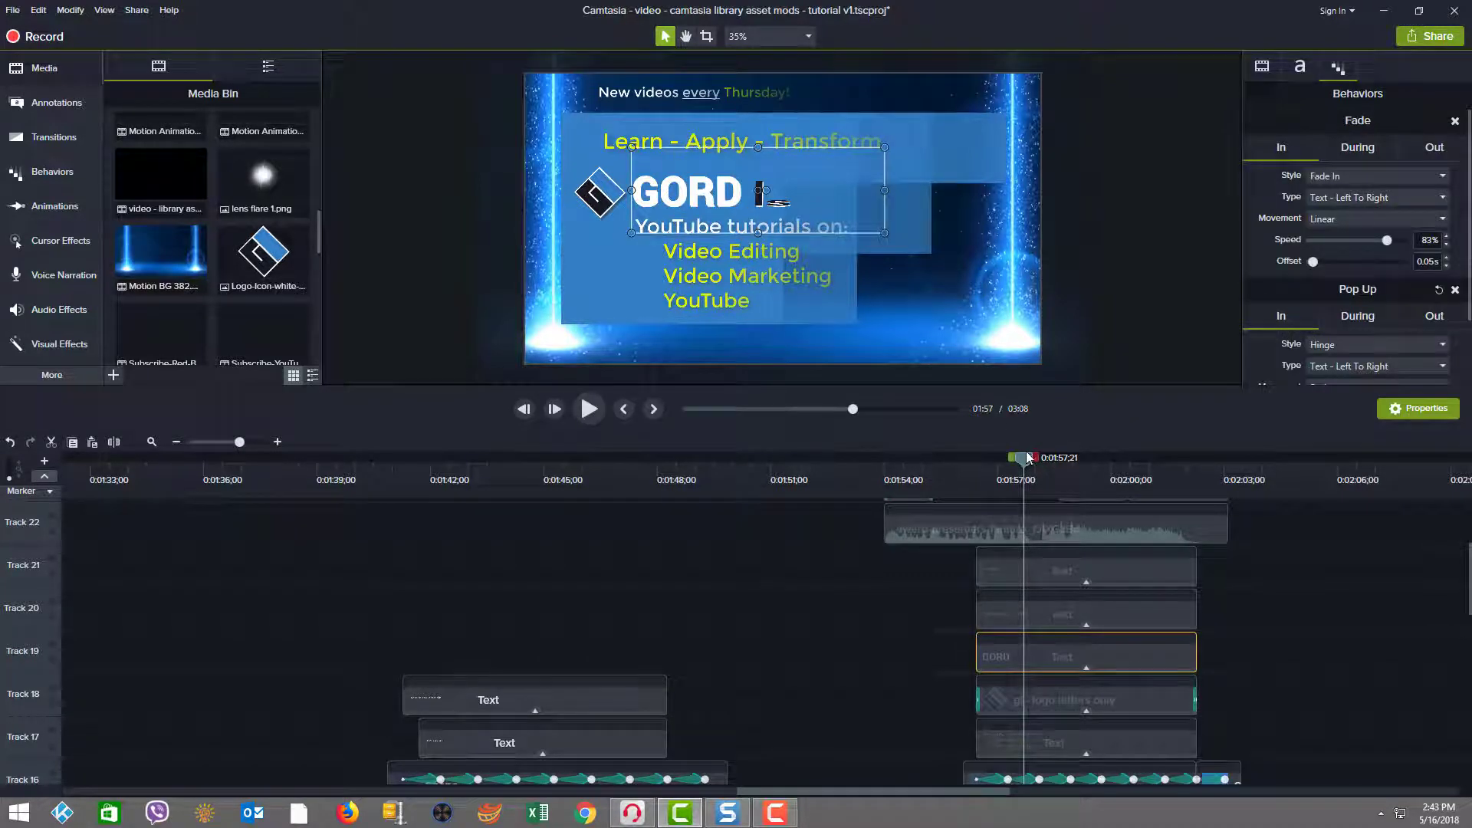
pyautogui.moveTo(1062, 460)
pyautogui.mouseDown()
pyautogui.moveTo(1142, 458)
pyautogui.moveTo(986, 455)
pyautogui.moveTo(1074, 443)
pyautogui.mouseUp()
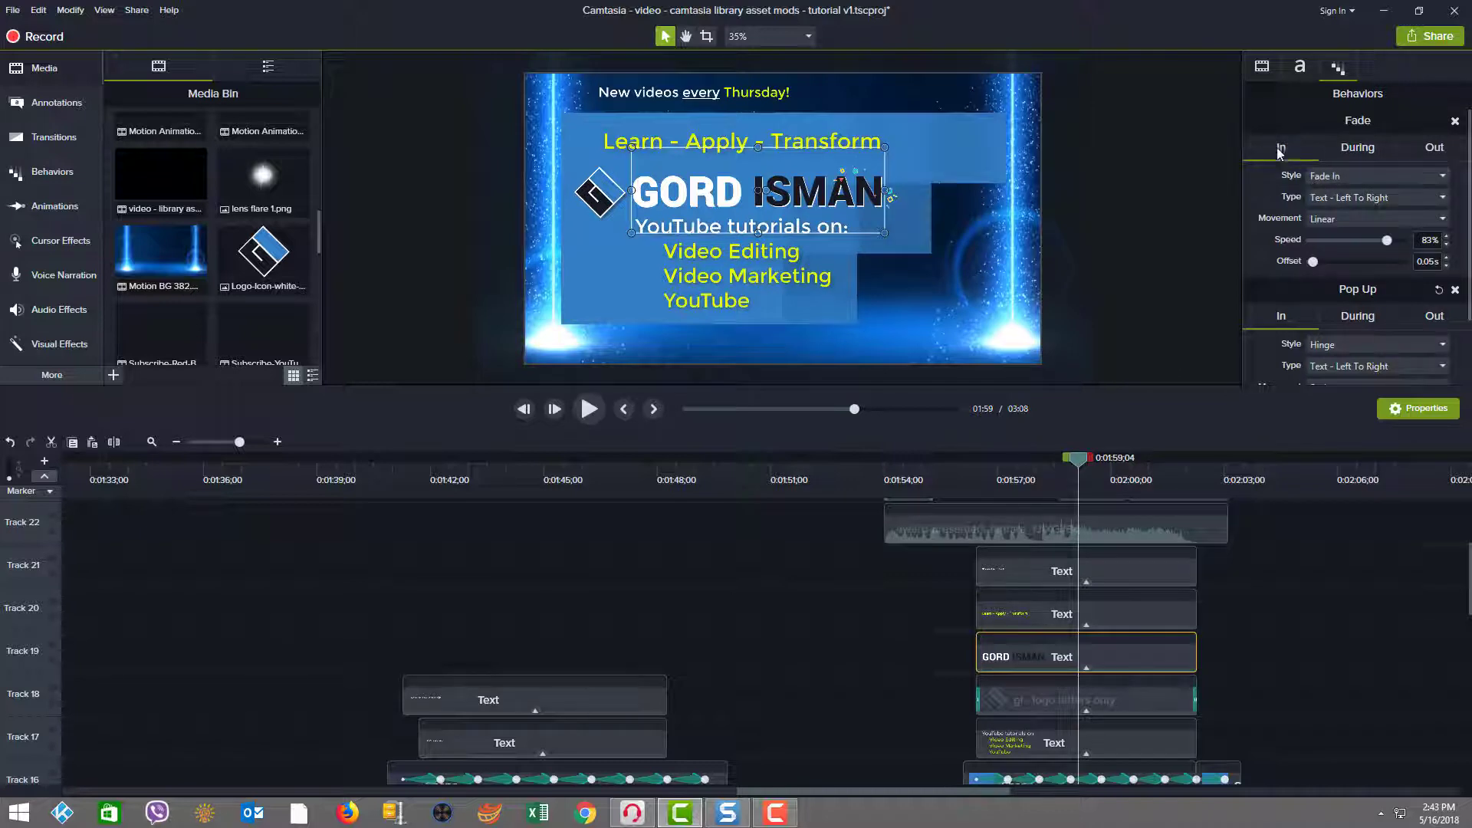
# Step: Expand the Track 19 title's effects and examine its Pop Up behavior's In, During and Out settings while scrubbing to 0:01:59;17
pyautogui.click(1086, 669)
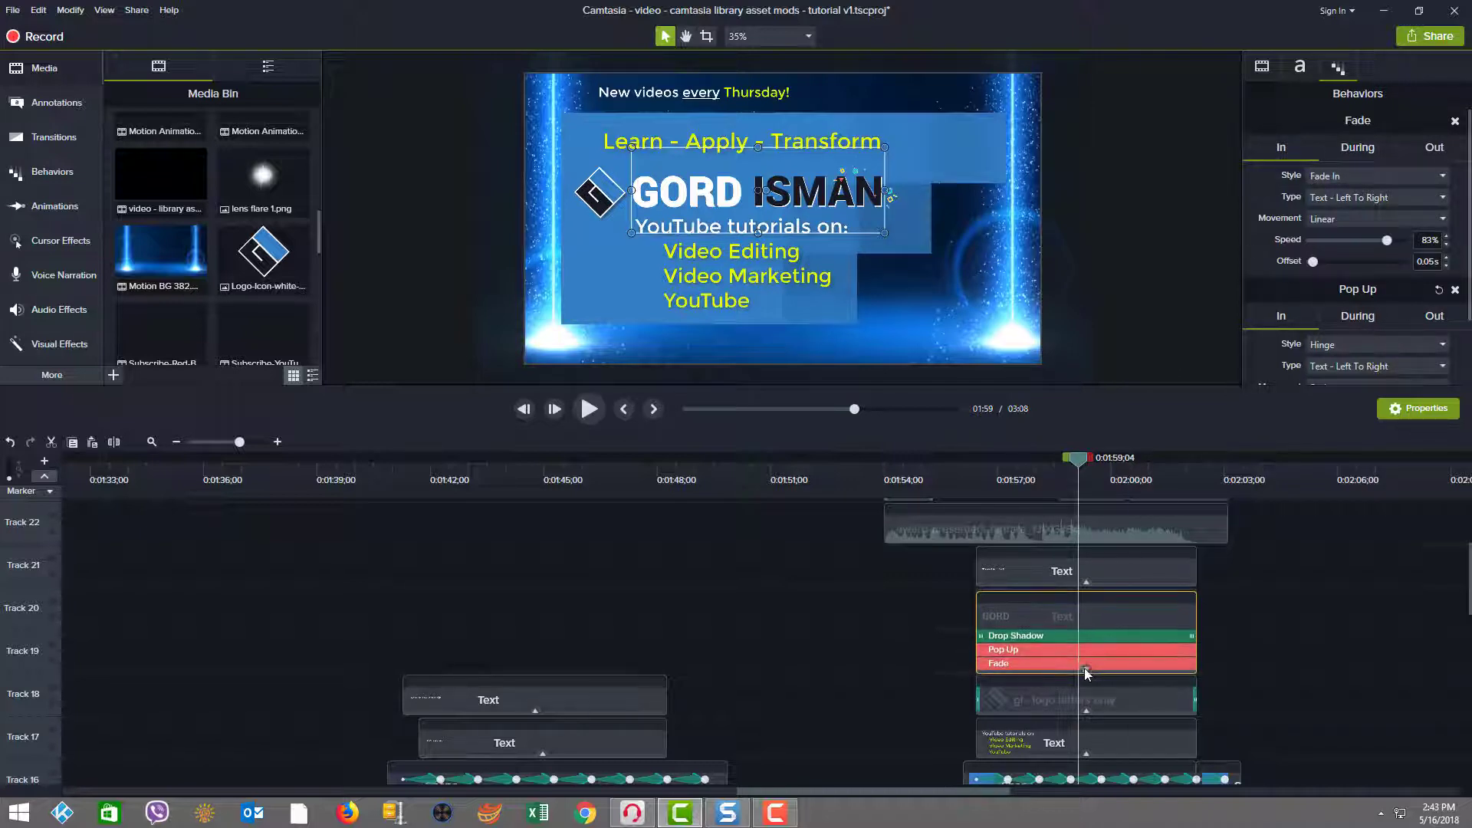
pyautogui.click(1032, 653)
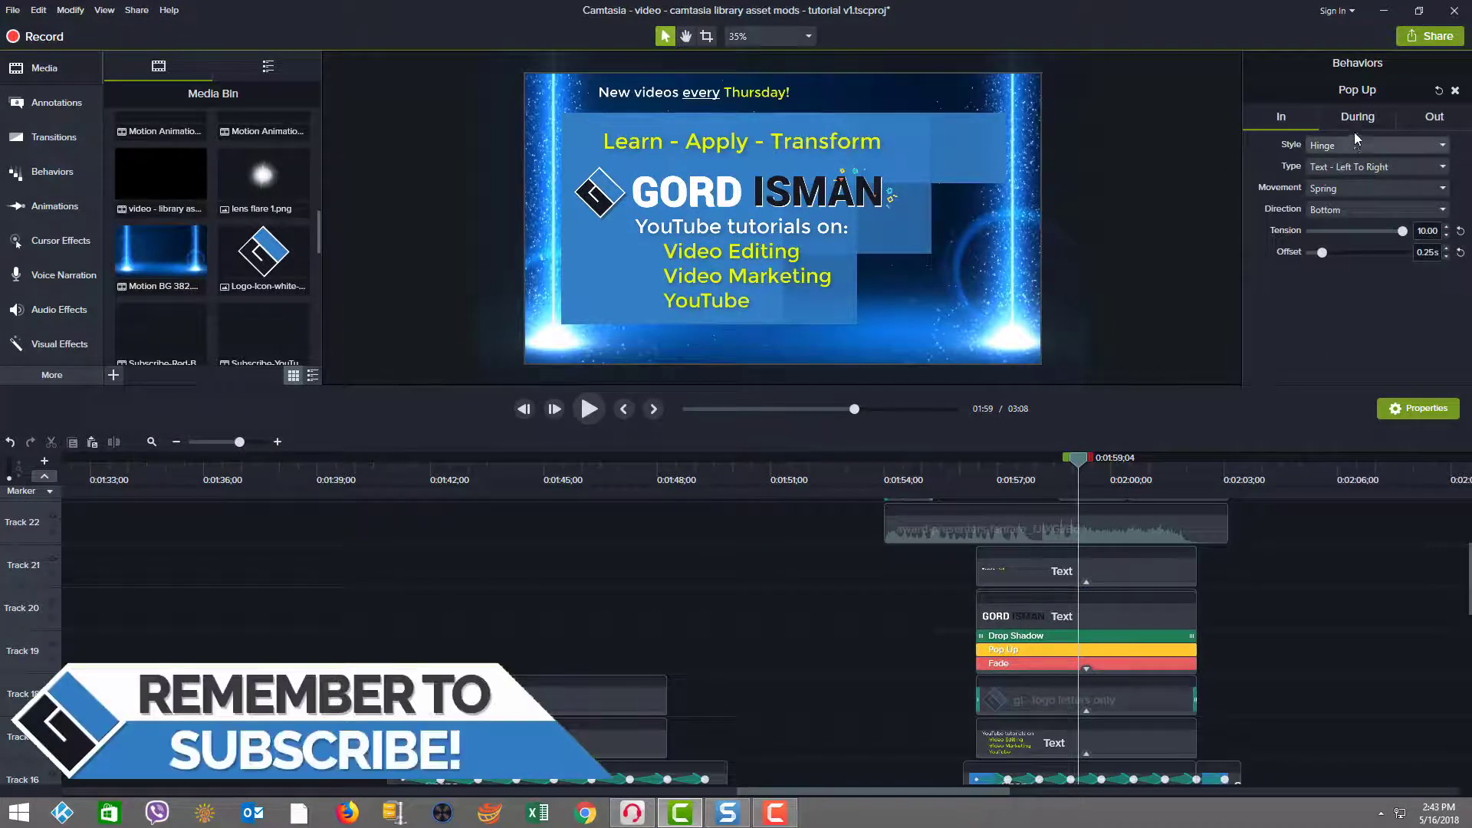
pyautogui.click(1347, 120)
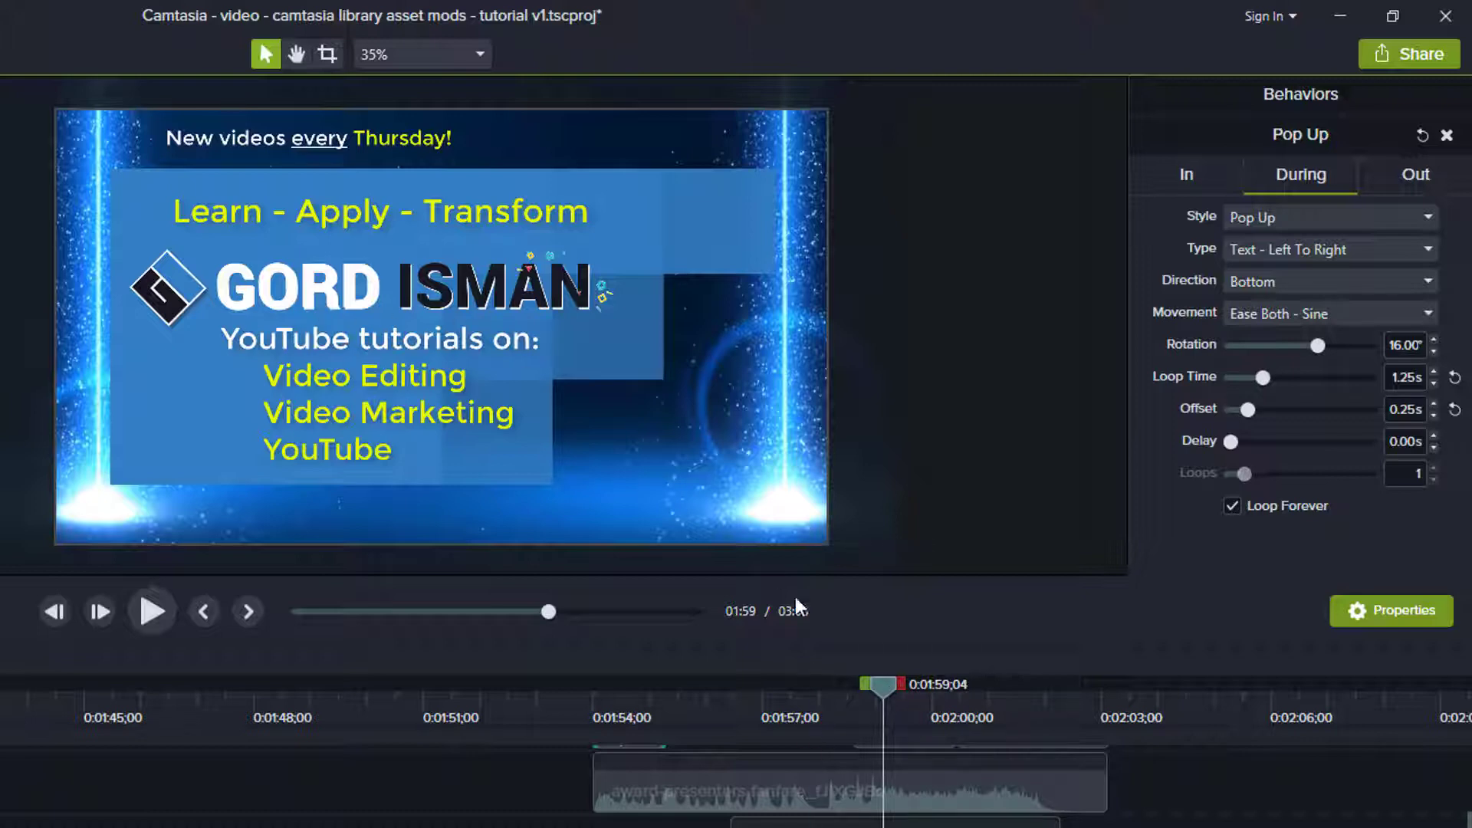
pyautogui.moveTo(879, 686); pyautogui.dragTo(935, 673)
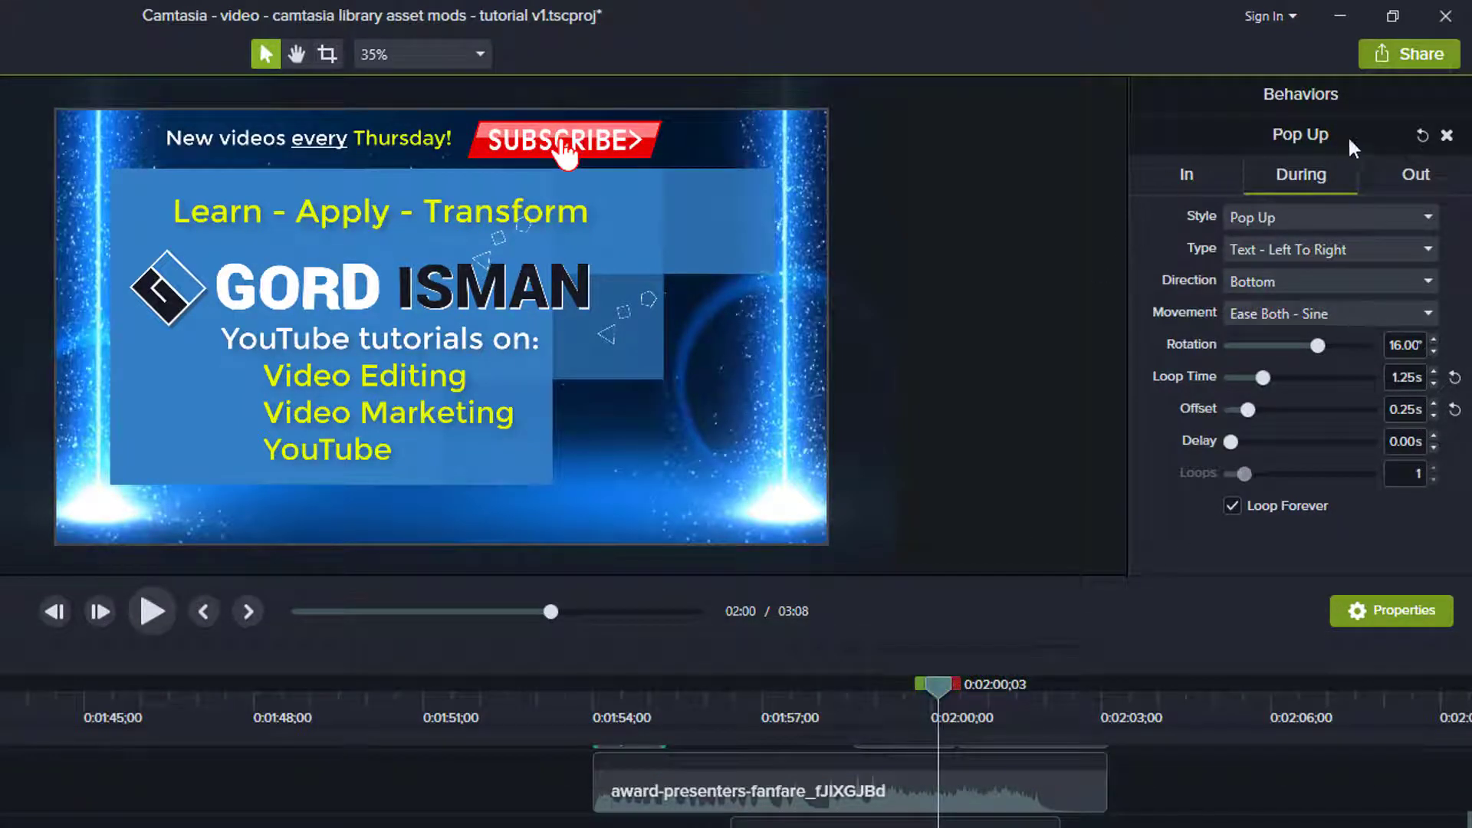
pyautogui.click(1418, 175)
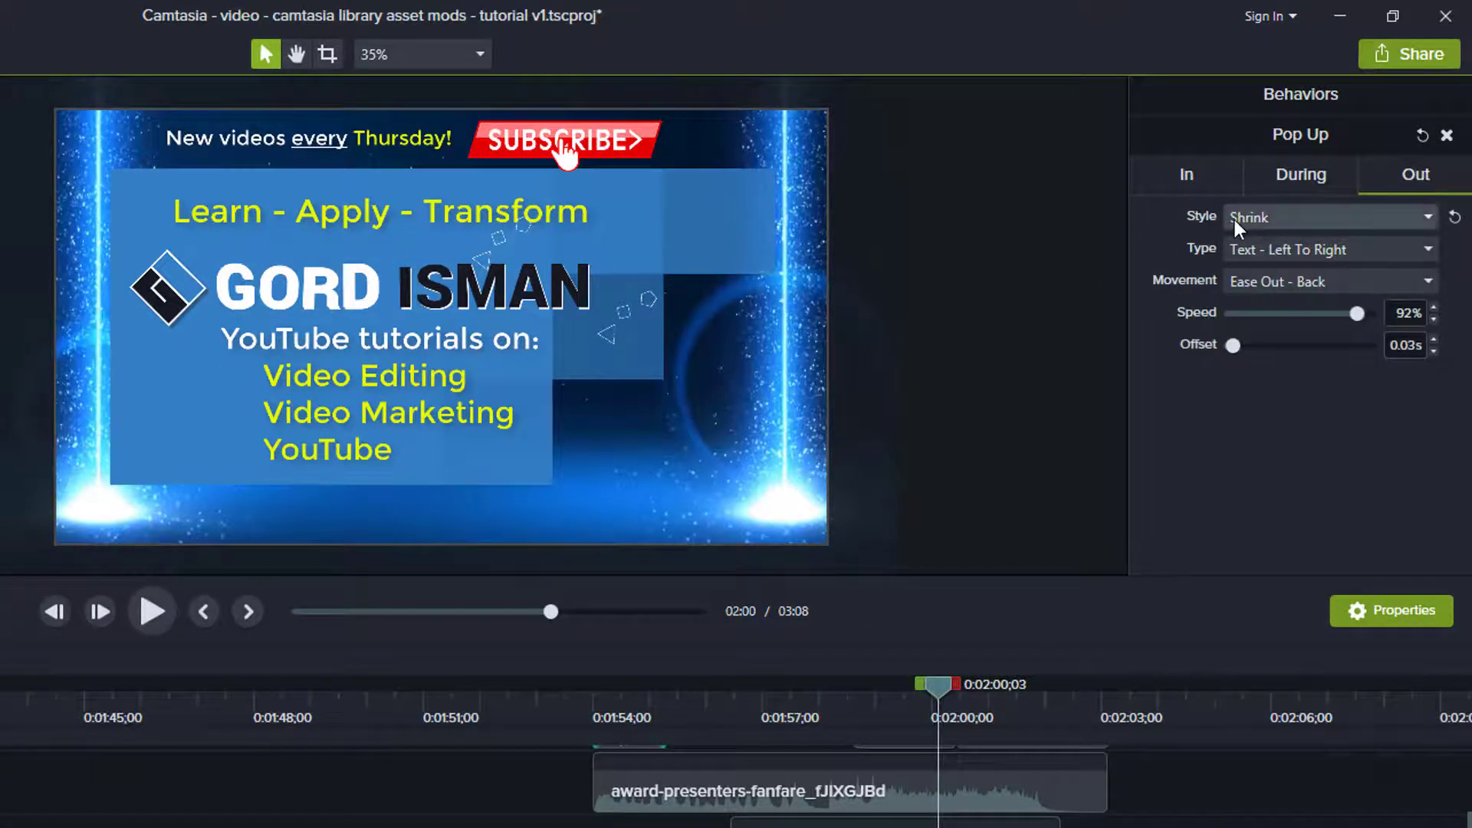
pyautogui.click(1188, 176)
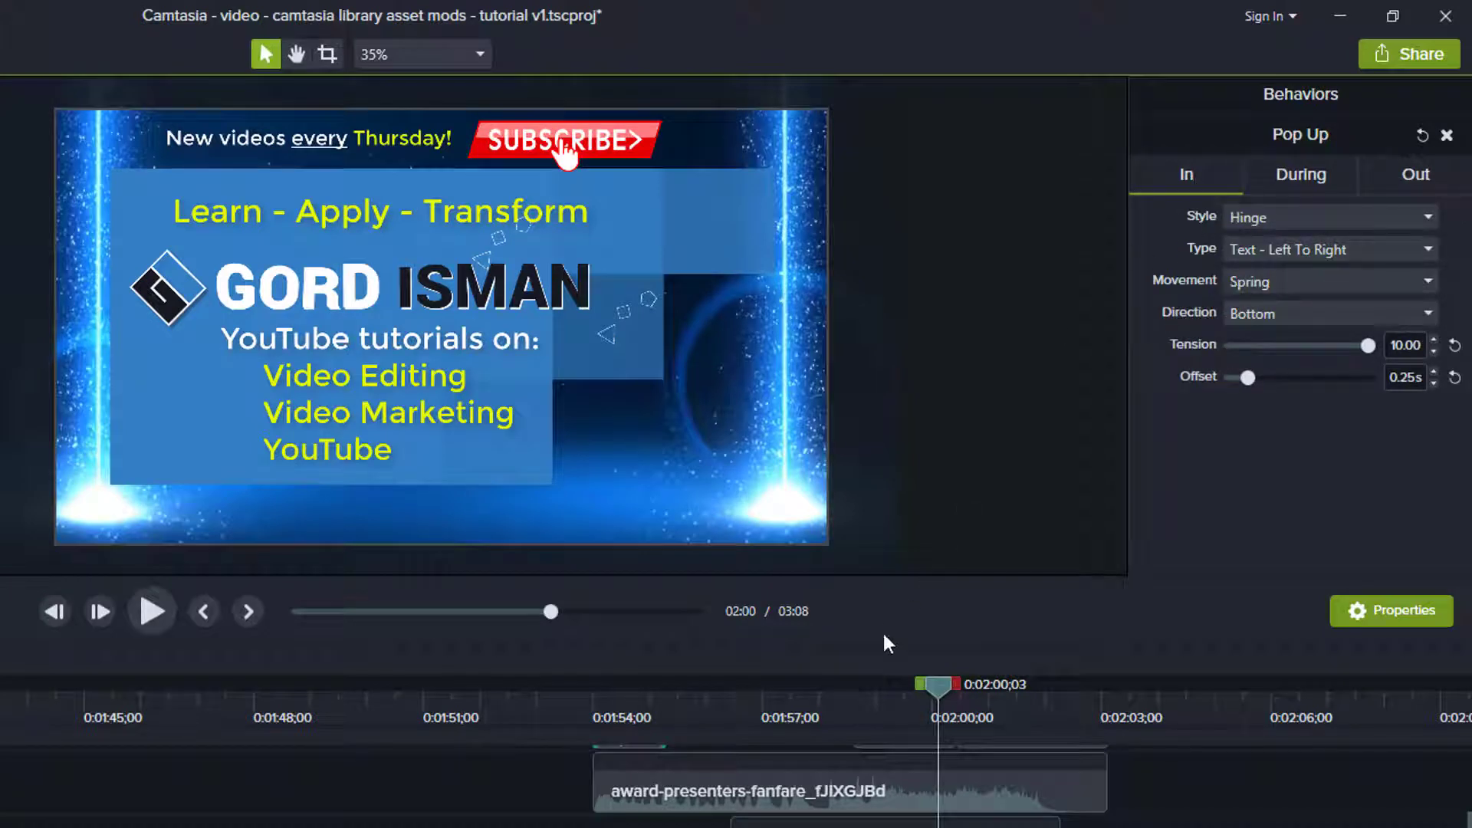
pyautogui.moveTo(935, 684); pyautogui.dragTo(905, 692)
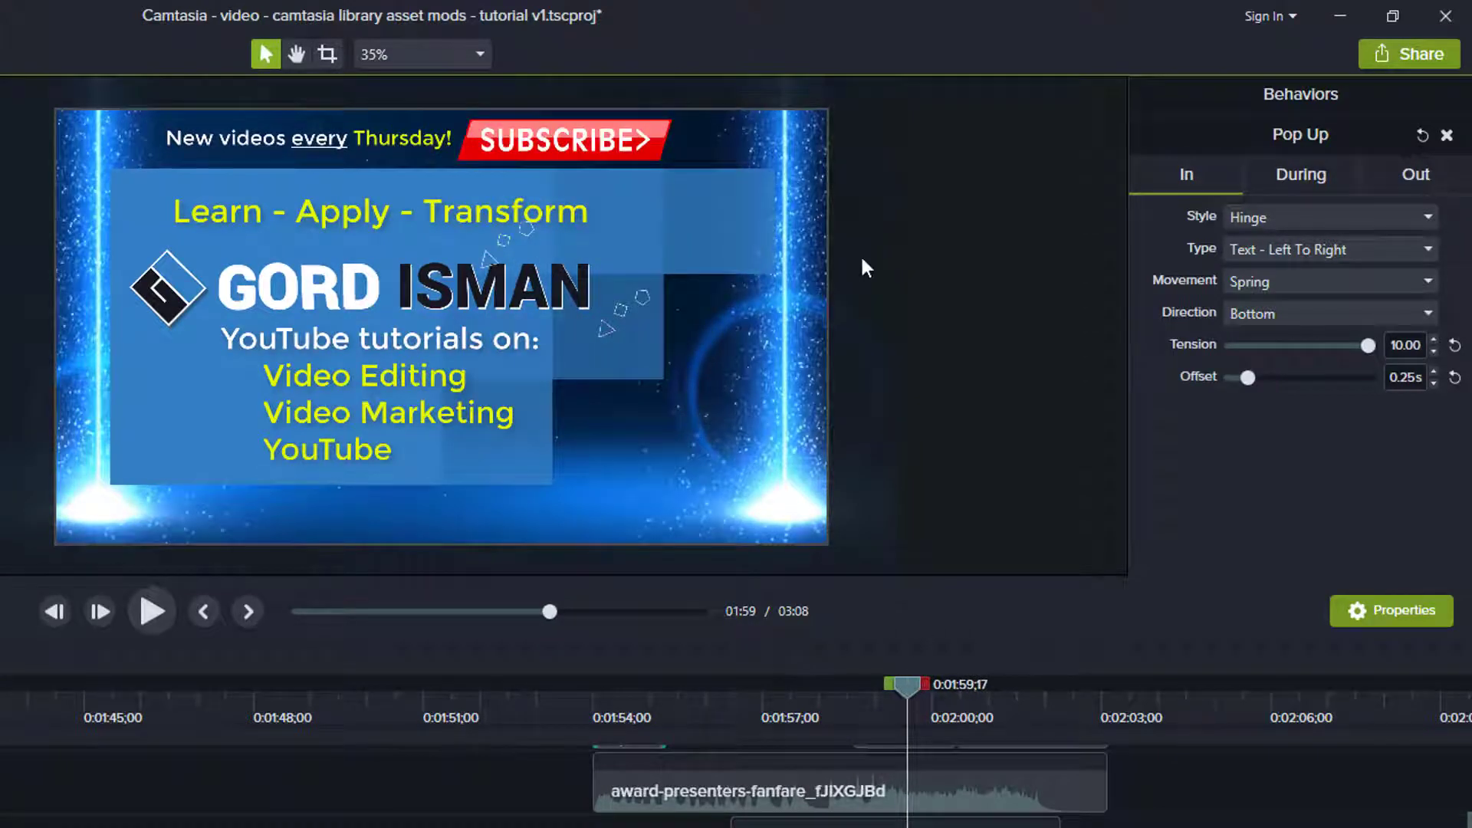
# Step: Expand the effects of the customized Track 17 text and compare them with the original Track 17 text at 0:01:45;17
pyautogui.click(437, 429)
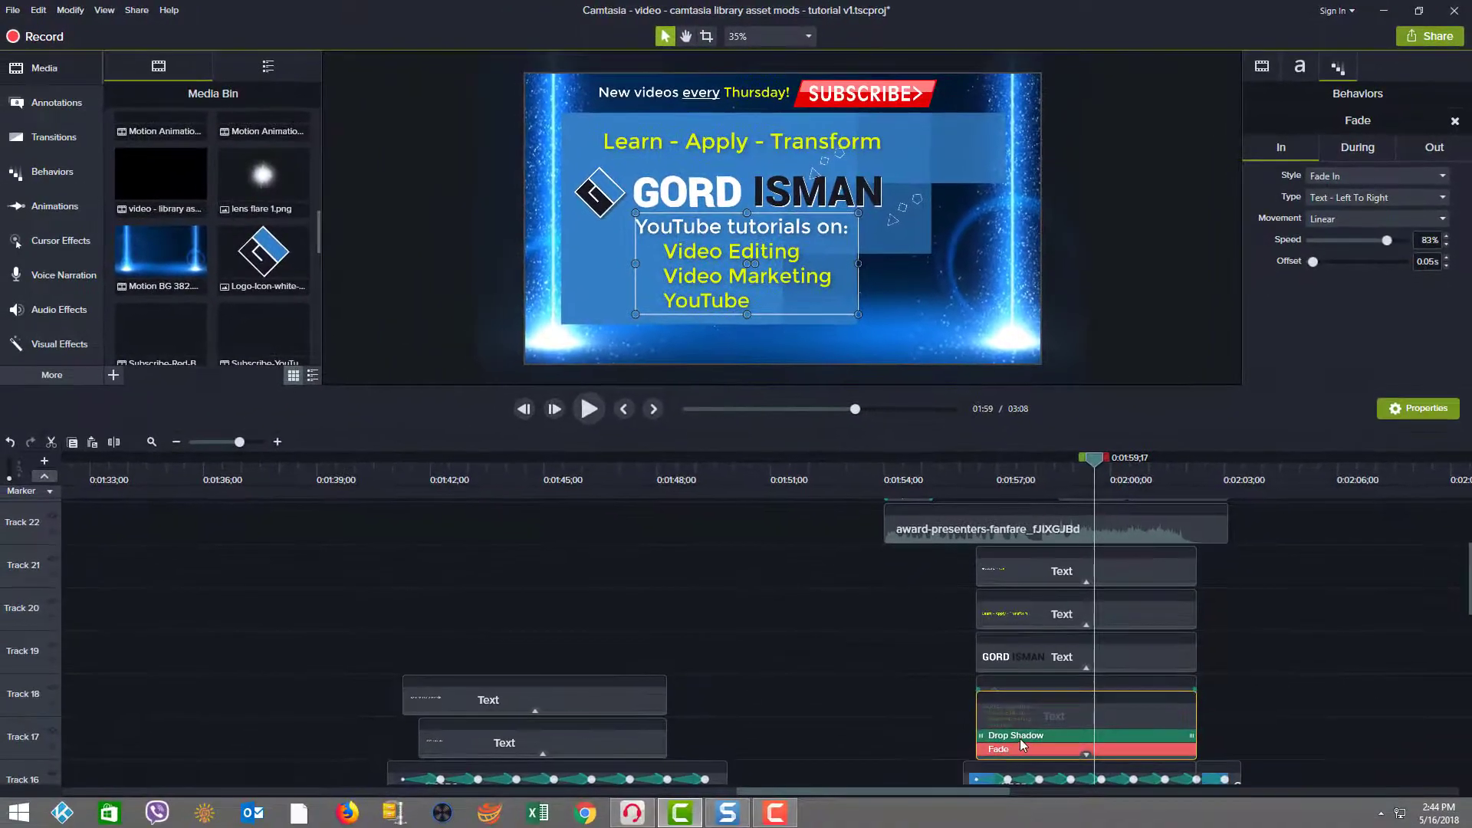
pyautogui.moveTo(1088, 466); pyautogui.dragTo(560, 545)
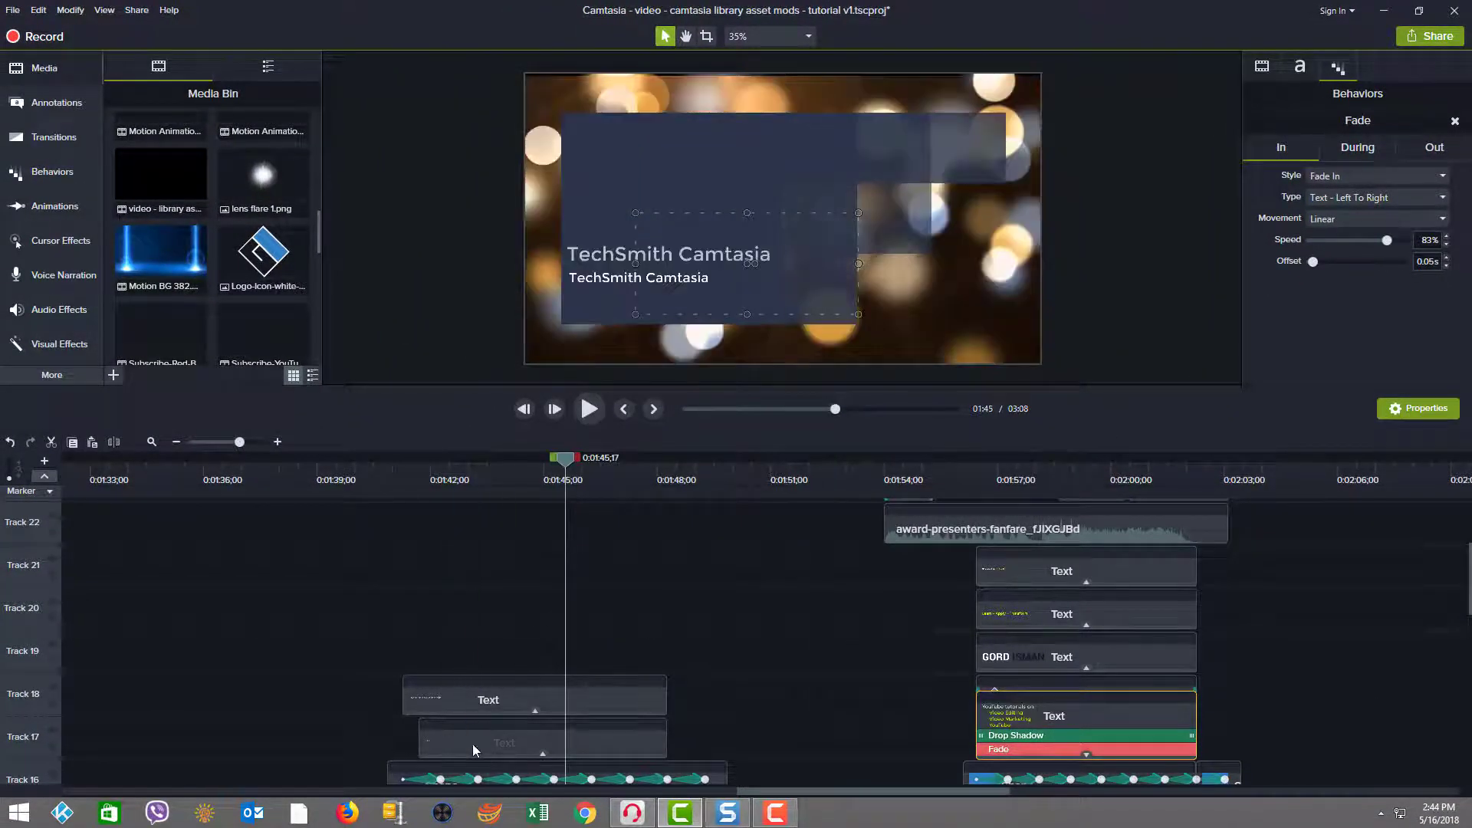
pyautogui.click(545, 745)
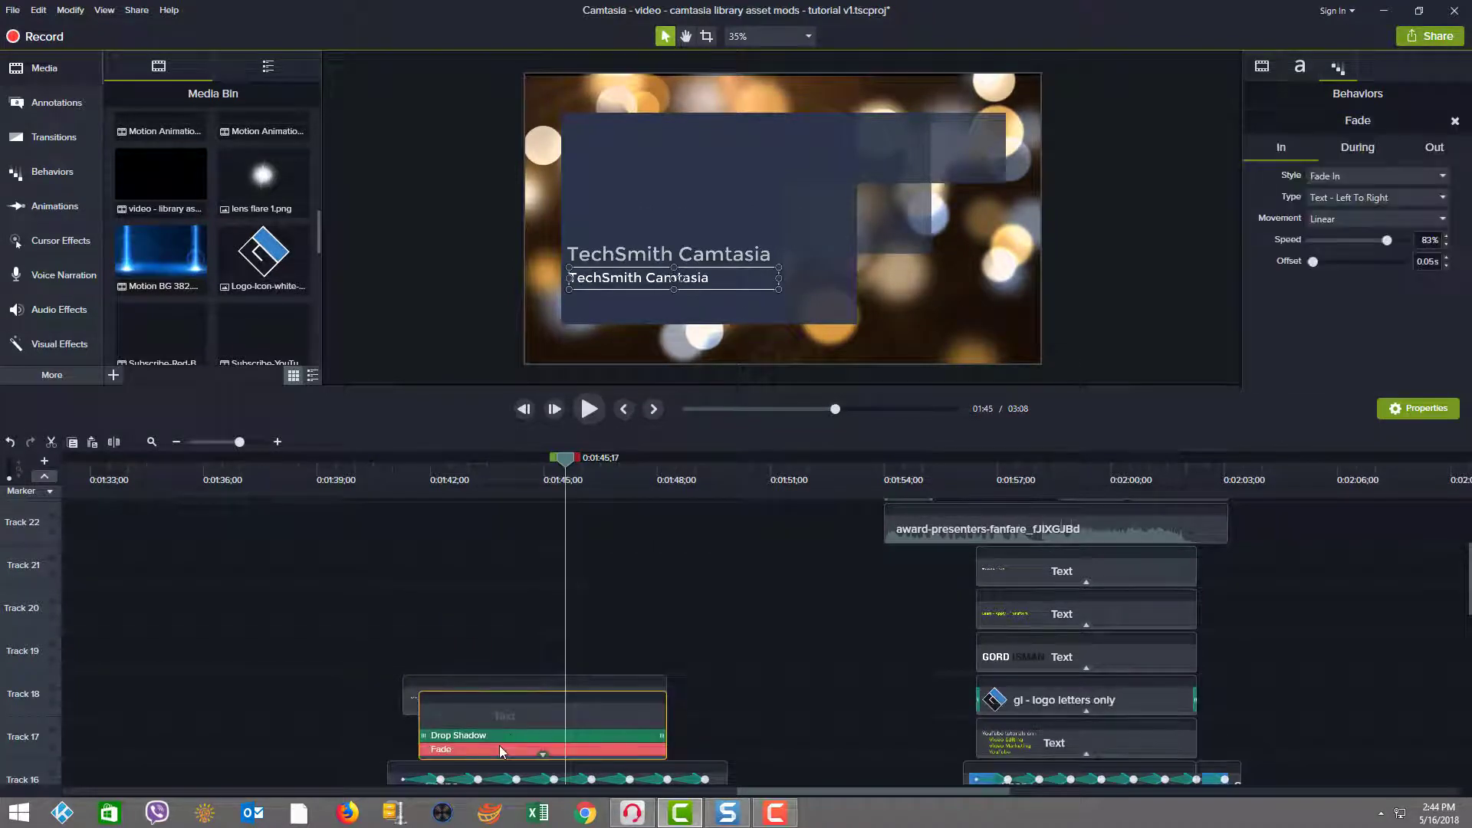
# Step: Return to 0:01:57;28, inspect the text clips on Tracks 20 and 21, and expand the Track 20 clip's effects
pyautogui.moveTo(562, 462); pyautogui.dragTo(1033, 537)
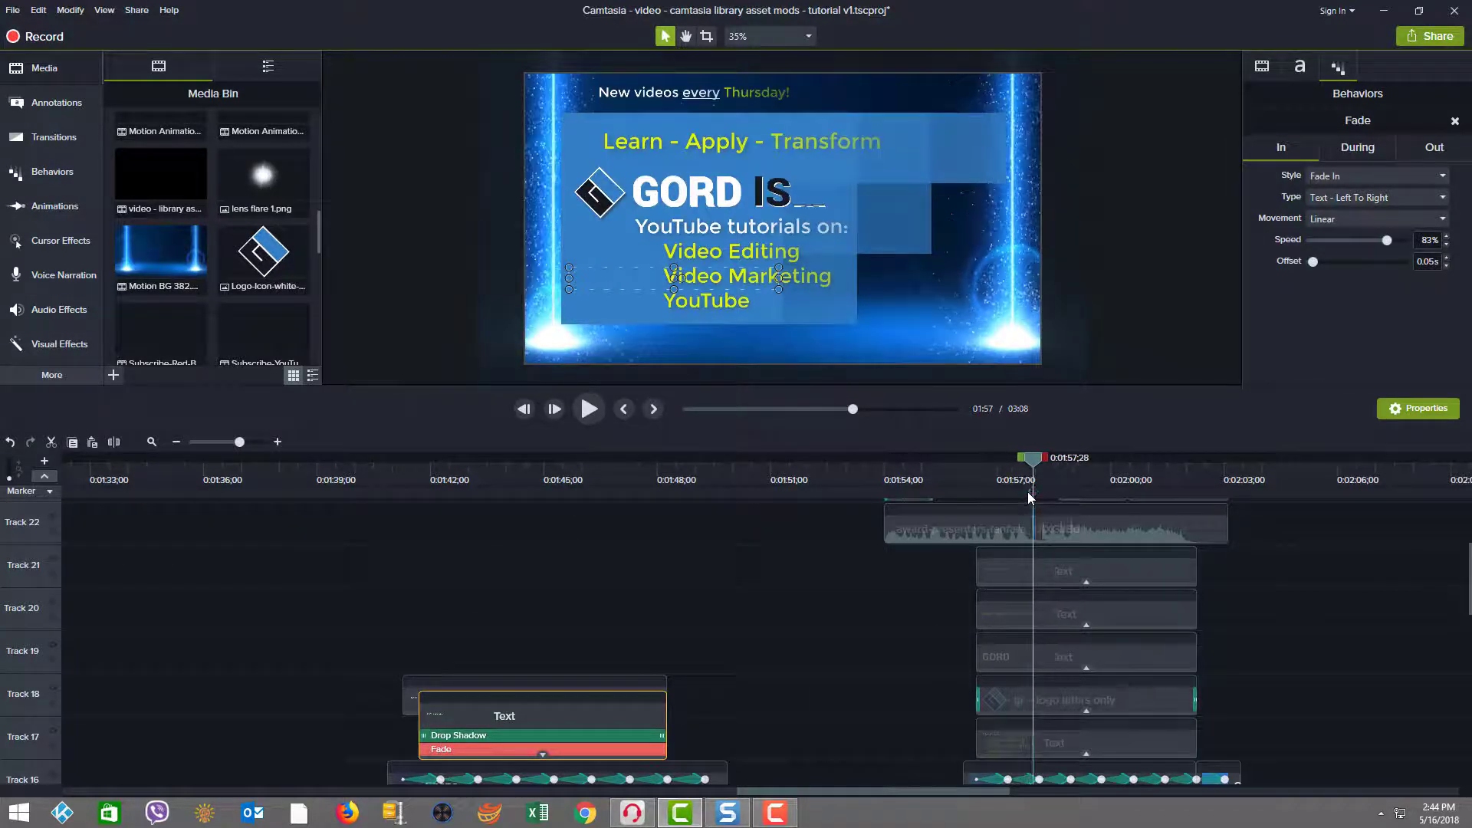
pyautogui.click(1001, 621)
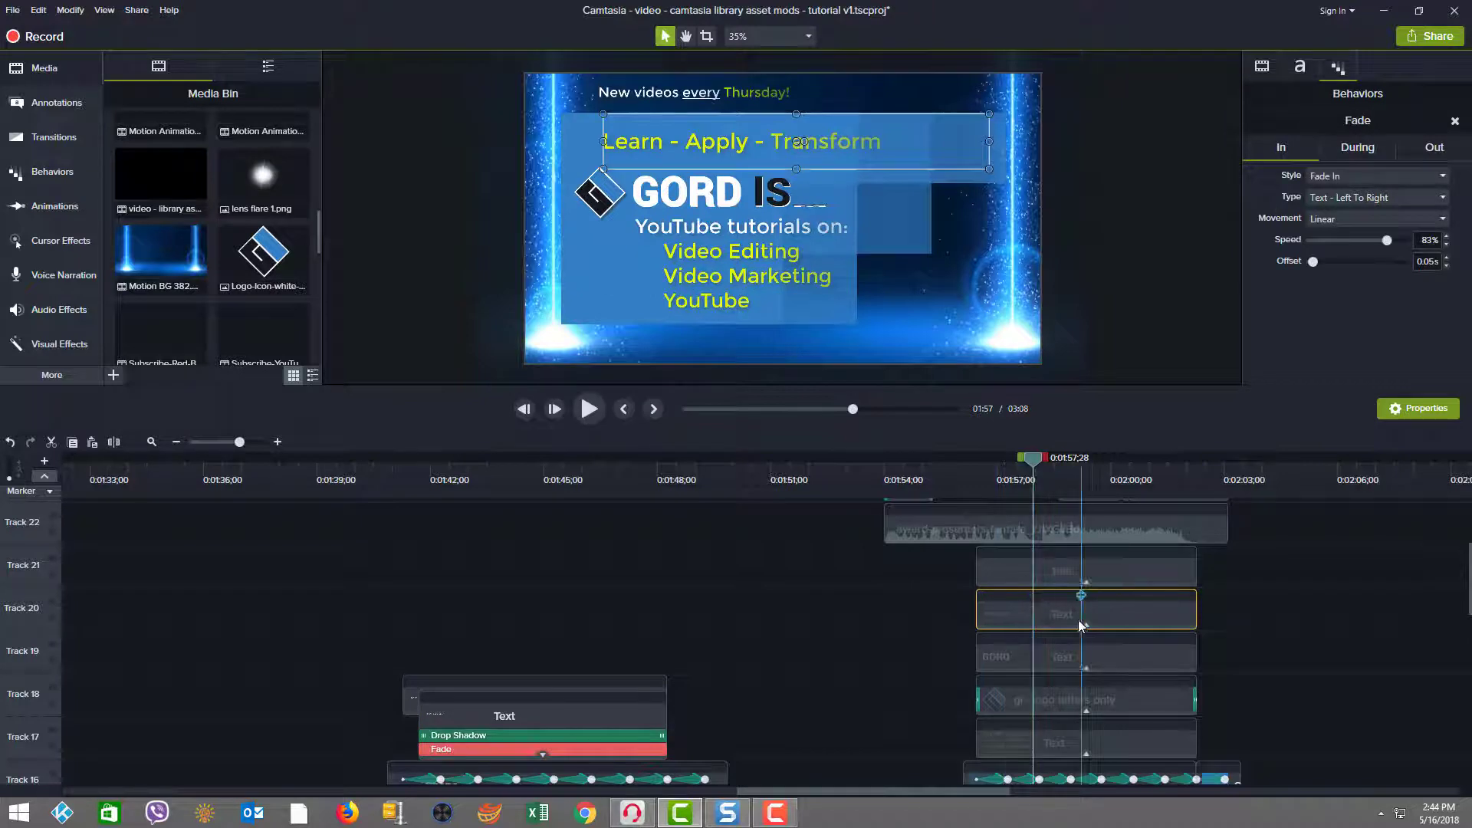
pyautogui.click(1057, 571)
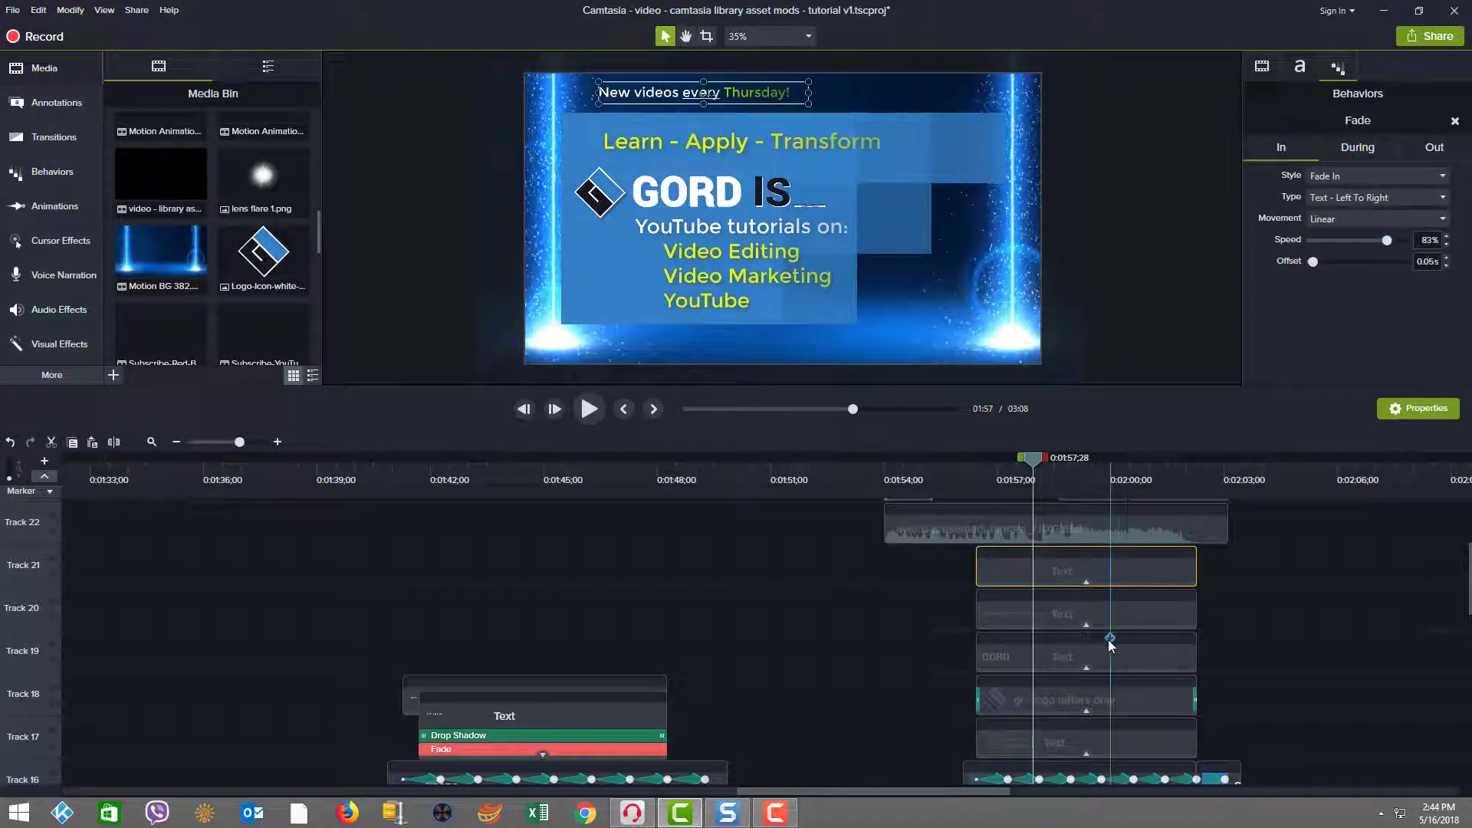
pyautogui.click(1086, 626)
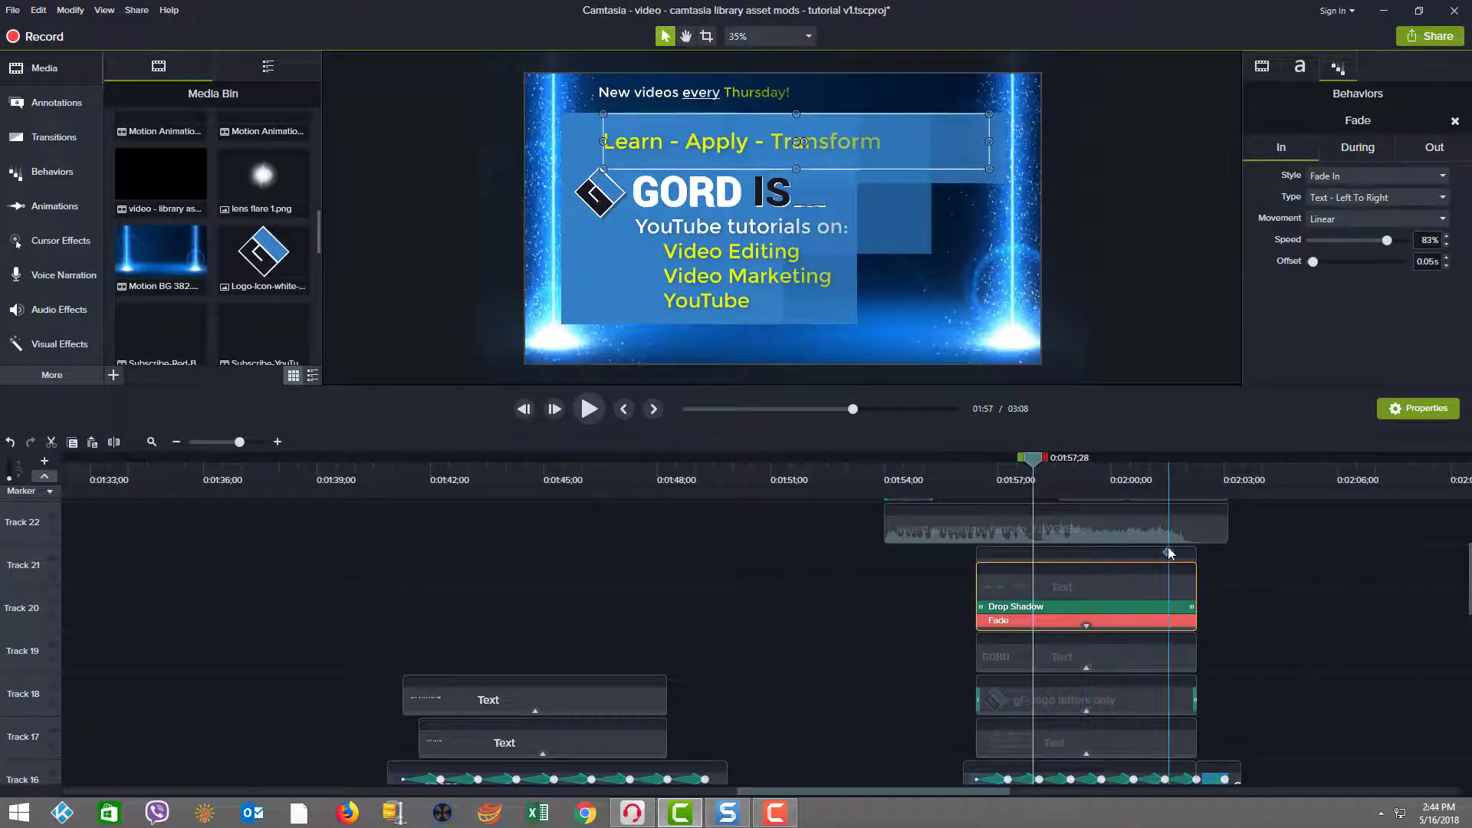
pyautogui.scroll(3, 1159, 573)
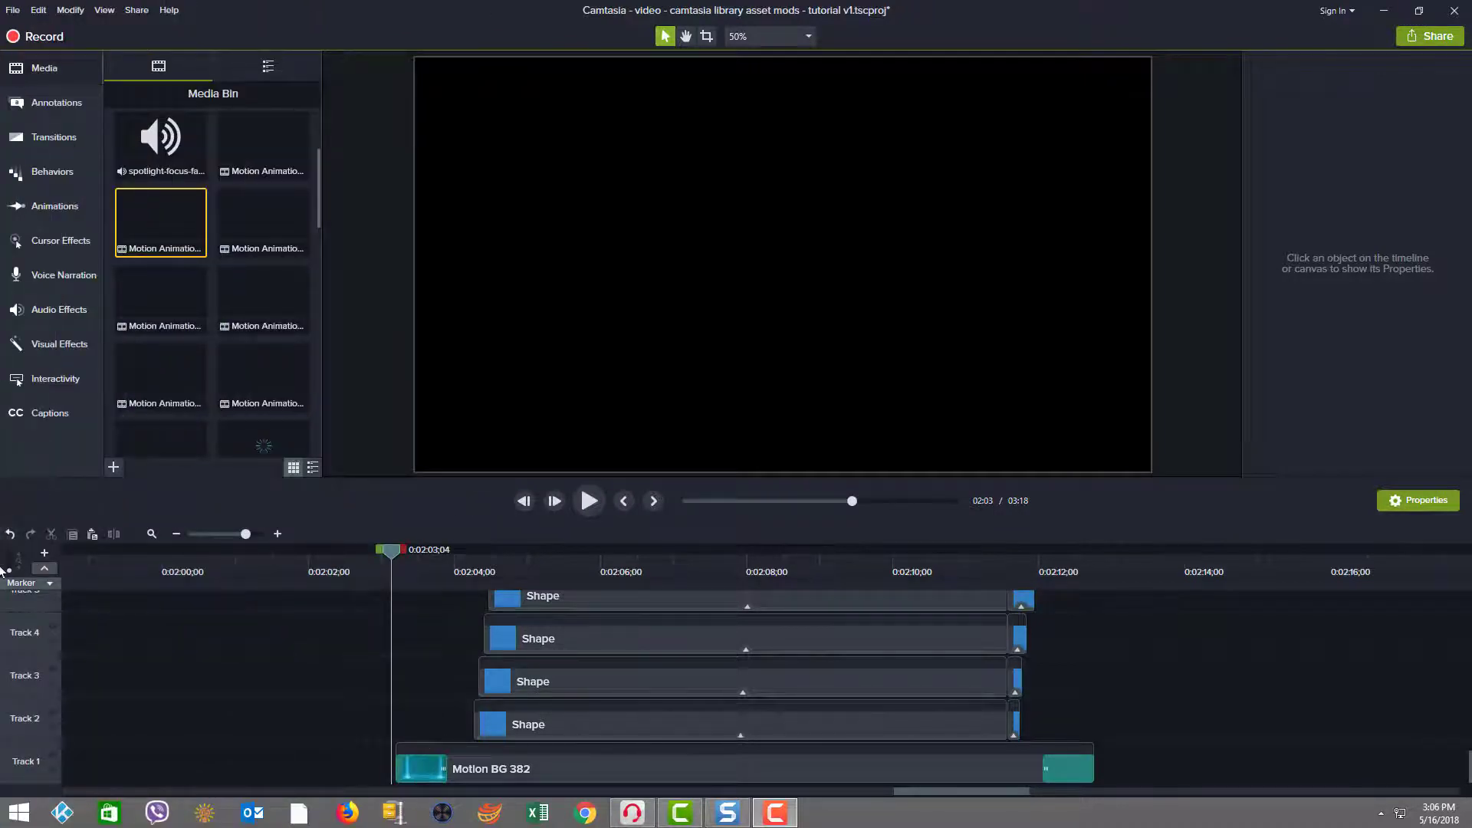
# Step: Scrub the customized intro from 0:02:03;04 through 0:02:10;06 and back to 0:02:03;11 to preview its animations
pyautogui.moveTo(394, 547); pyautogui.dragTo(804, 558)
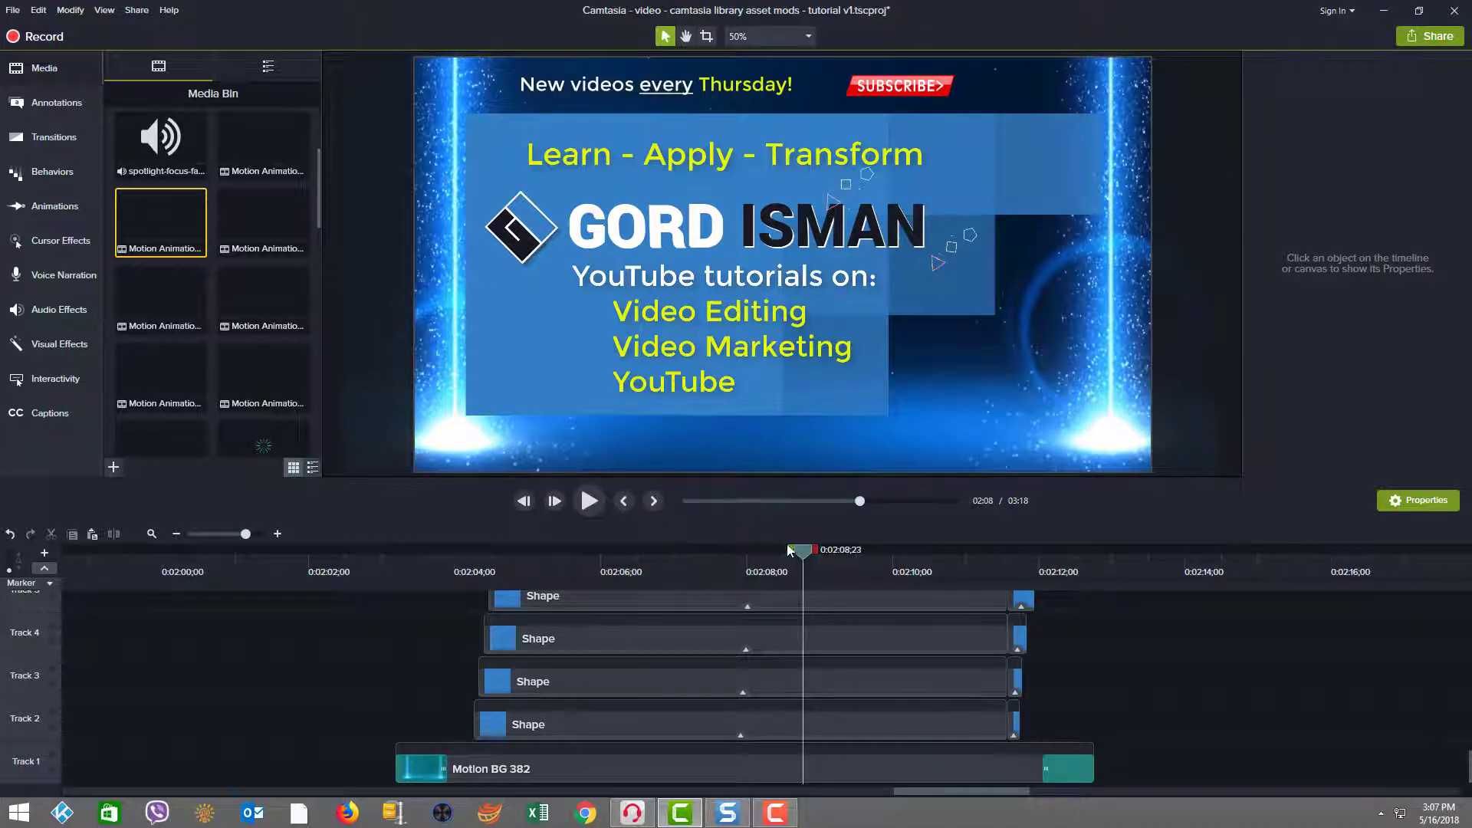
pyautogui.moveTo(797, 550); pyautogui.dragTo(909, 546)
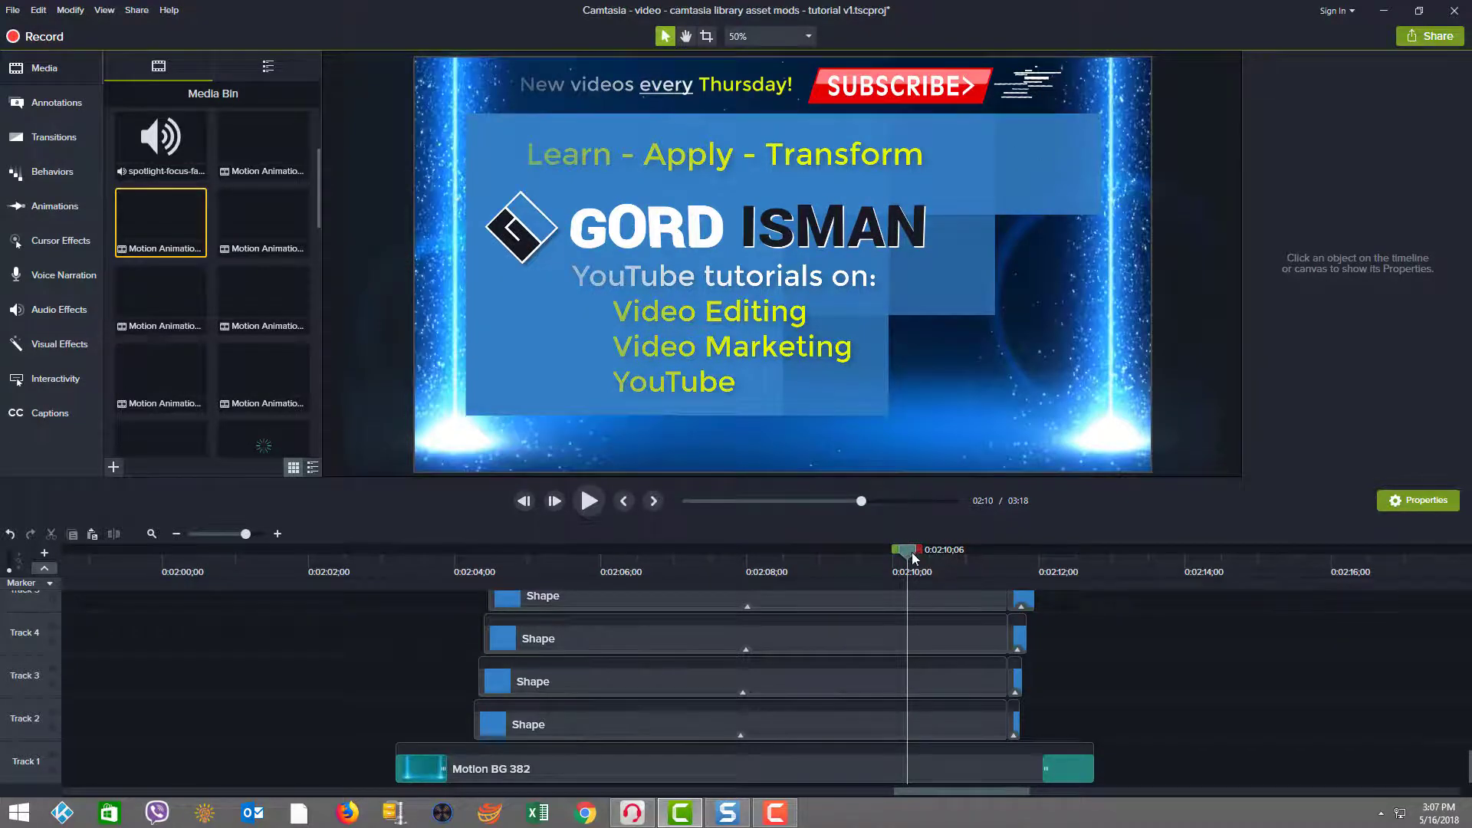
pyautogui.moveTo(893, 560); pyautogui.dragTo(412, 555)
# Step: Select the Motion Animation 0588 clip on Track 7 and scrub to 0:02:03;27 to preview it around the logo
pyautogui.scroll(6, 439, 618)
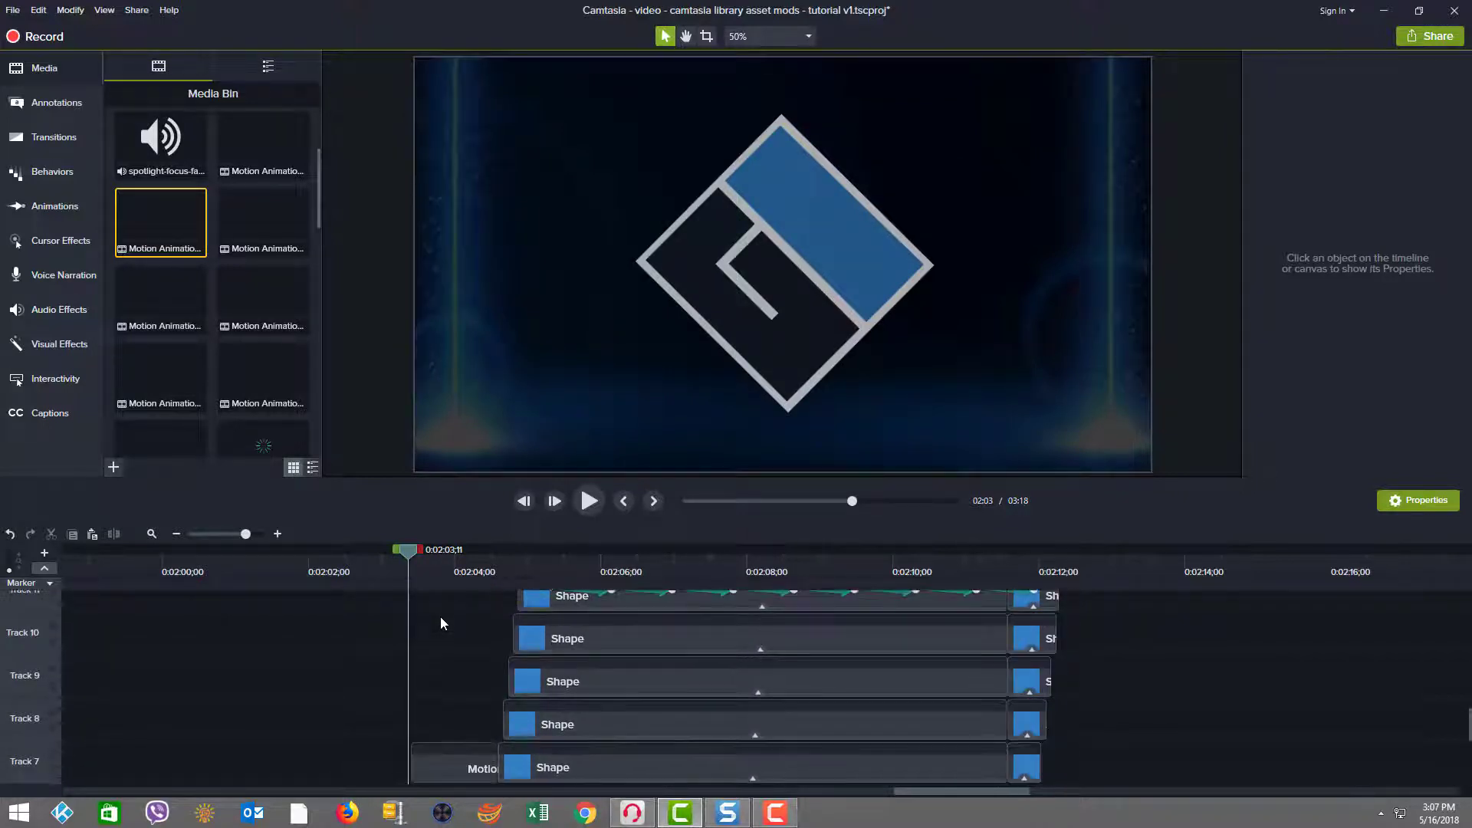
pyautogui.scroll(-2, 440, 616)
pyautogui.click(459, 692)
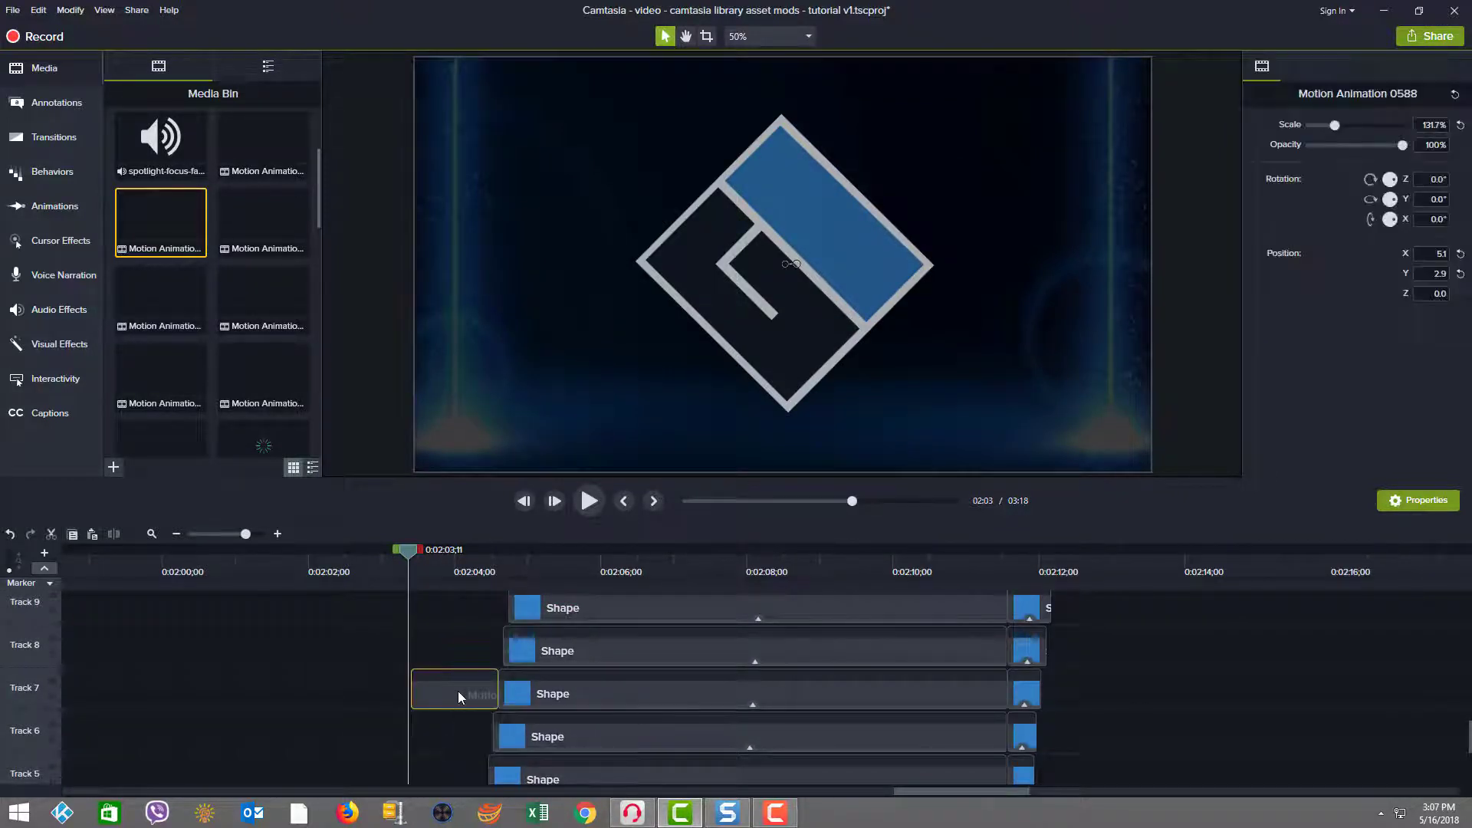
pyautogui.moveTo(408, 550); pyautogui.dragTo(447, 558)
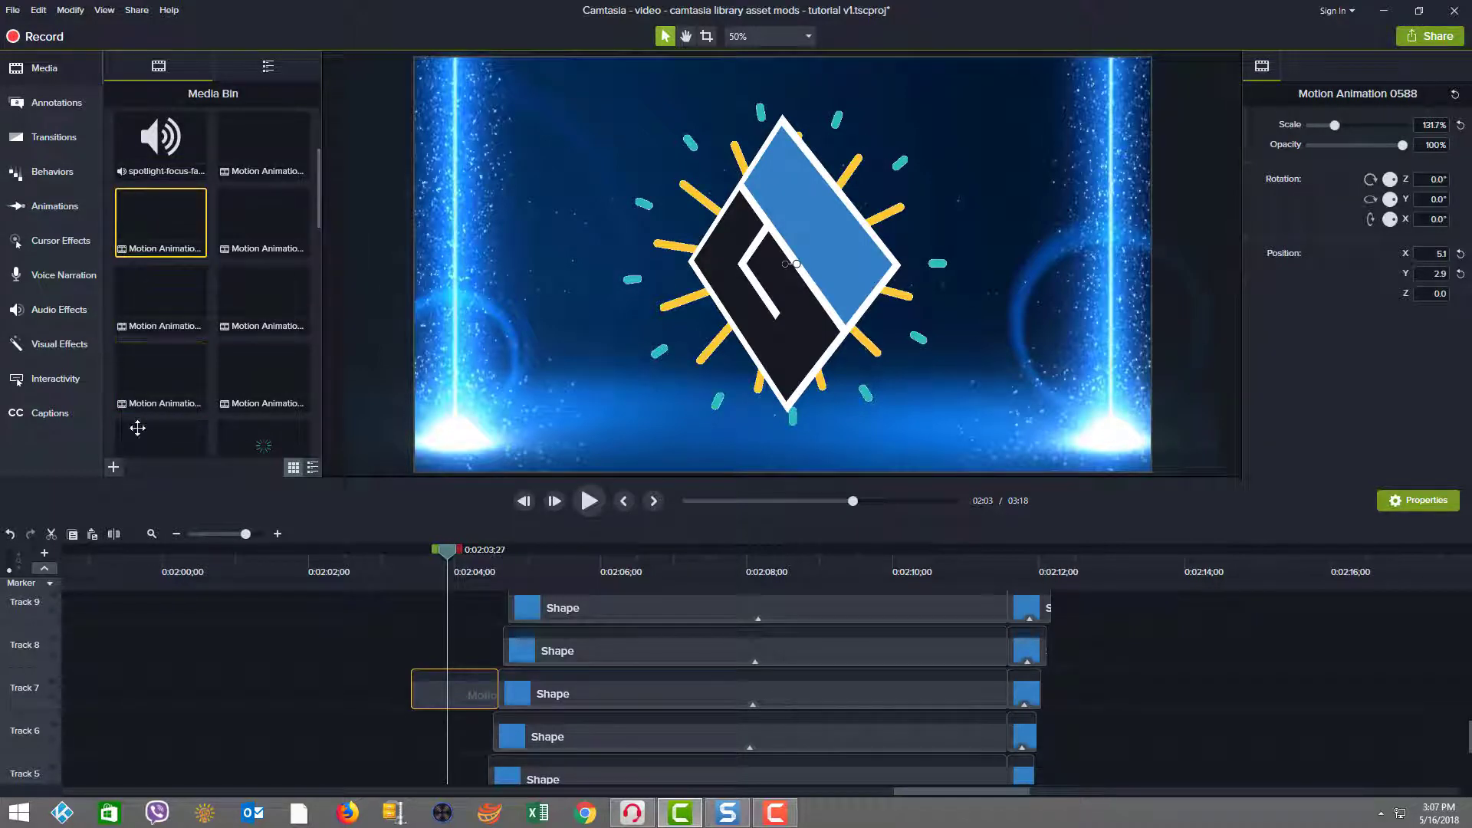
# Step: Show the media import options, and open and play the preview of Motion Animation 0588.gif from the Media Bin
pyautogui.click(112, 468)
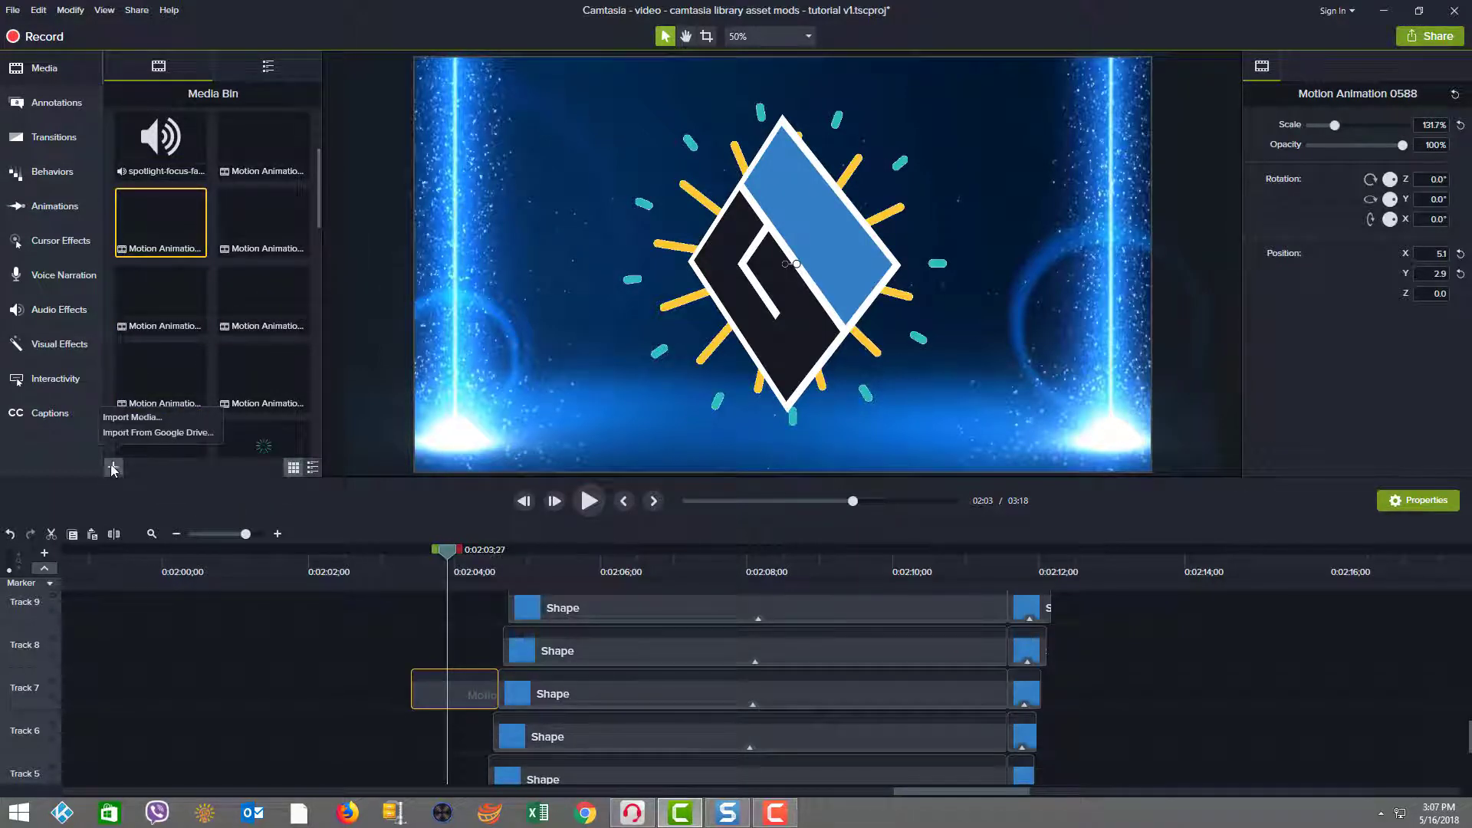
pyautogui.click(150, 229)
pyautogui.doubleClick(150, 228)
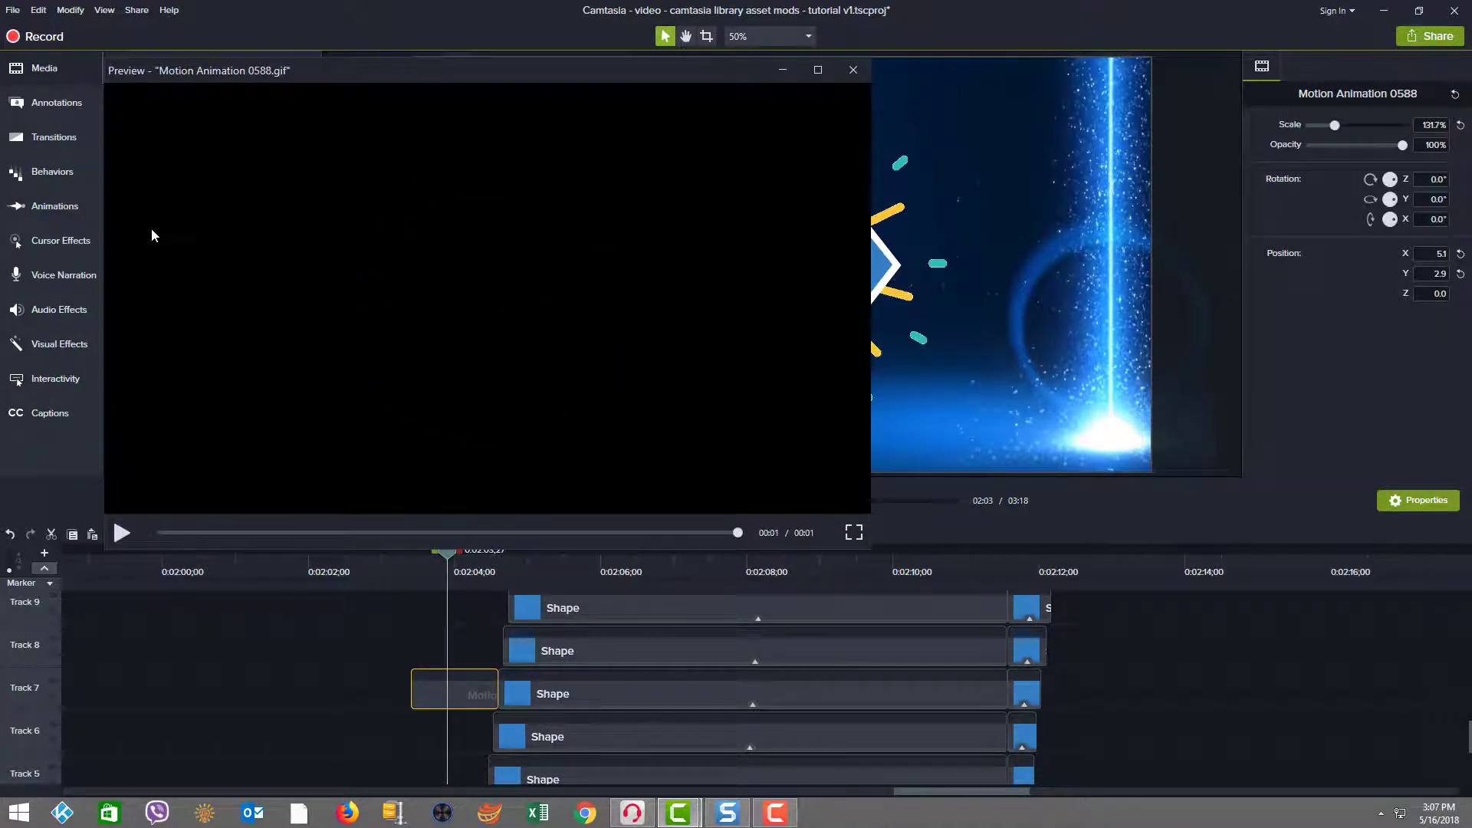
pyautogui.click(121, 534)
pyautogui.click(850, 72)
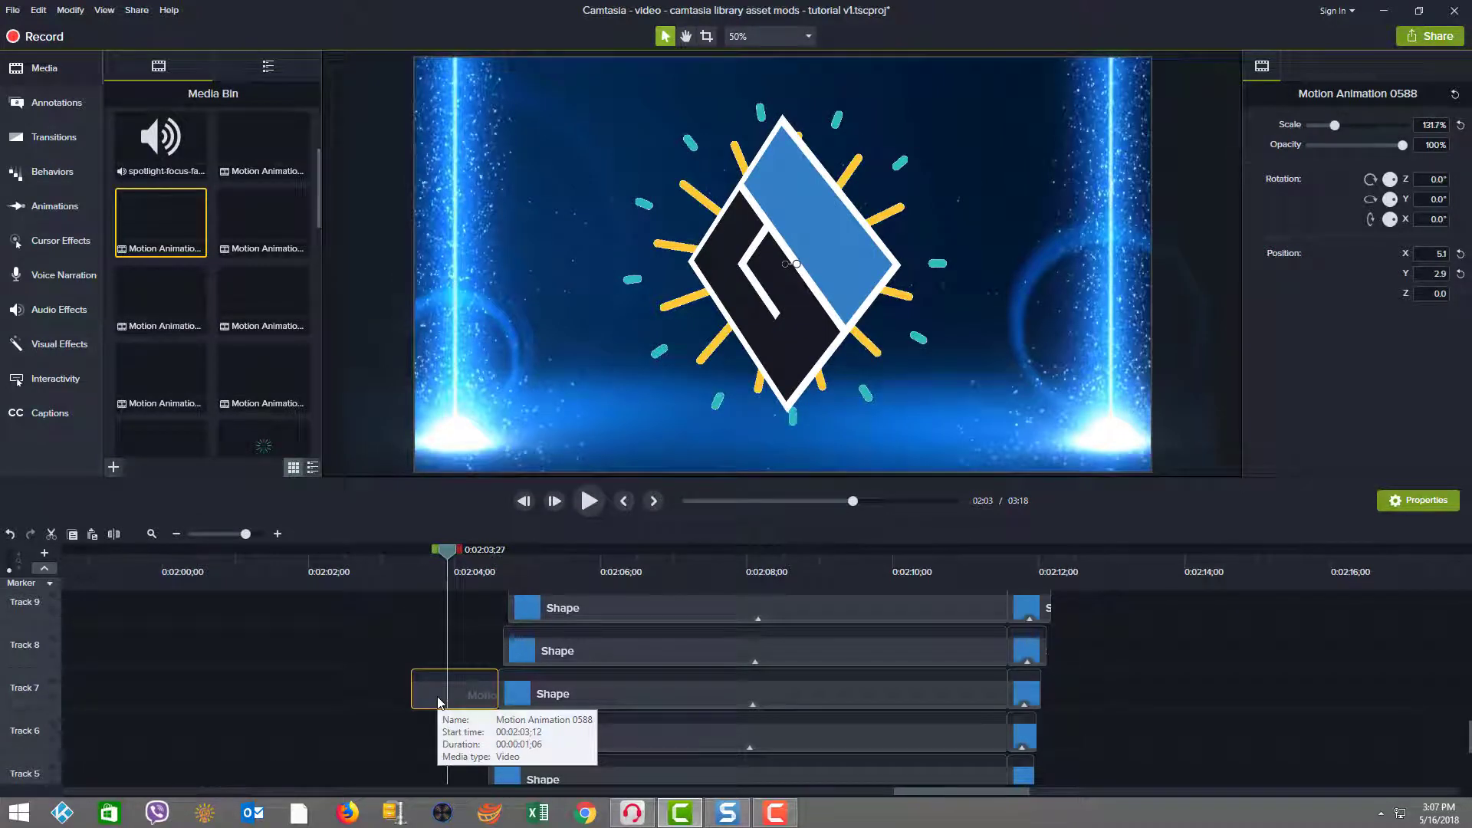
# Step: Show the available clip commands for Motion Animation 0588 on Track 7 and scrub to 0:02:04;06 to preview the burst around the logo
pyautogui.rightClick(437, 696)
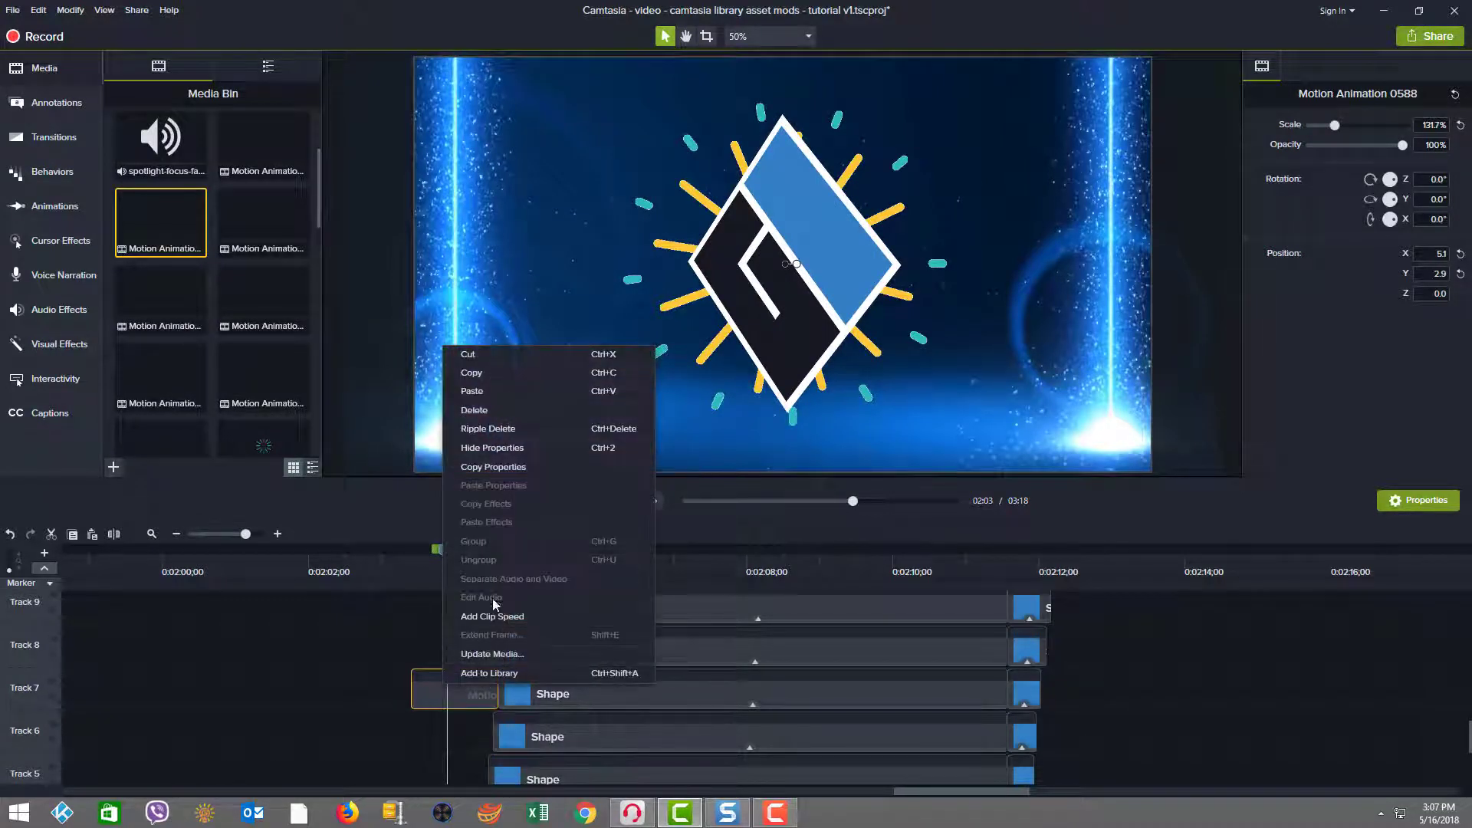
pyautogui.click(362, 683)
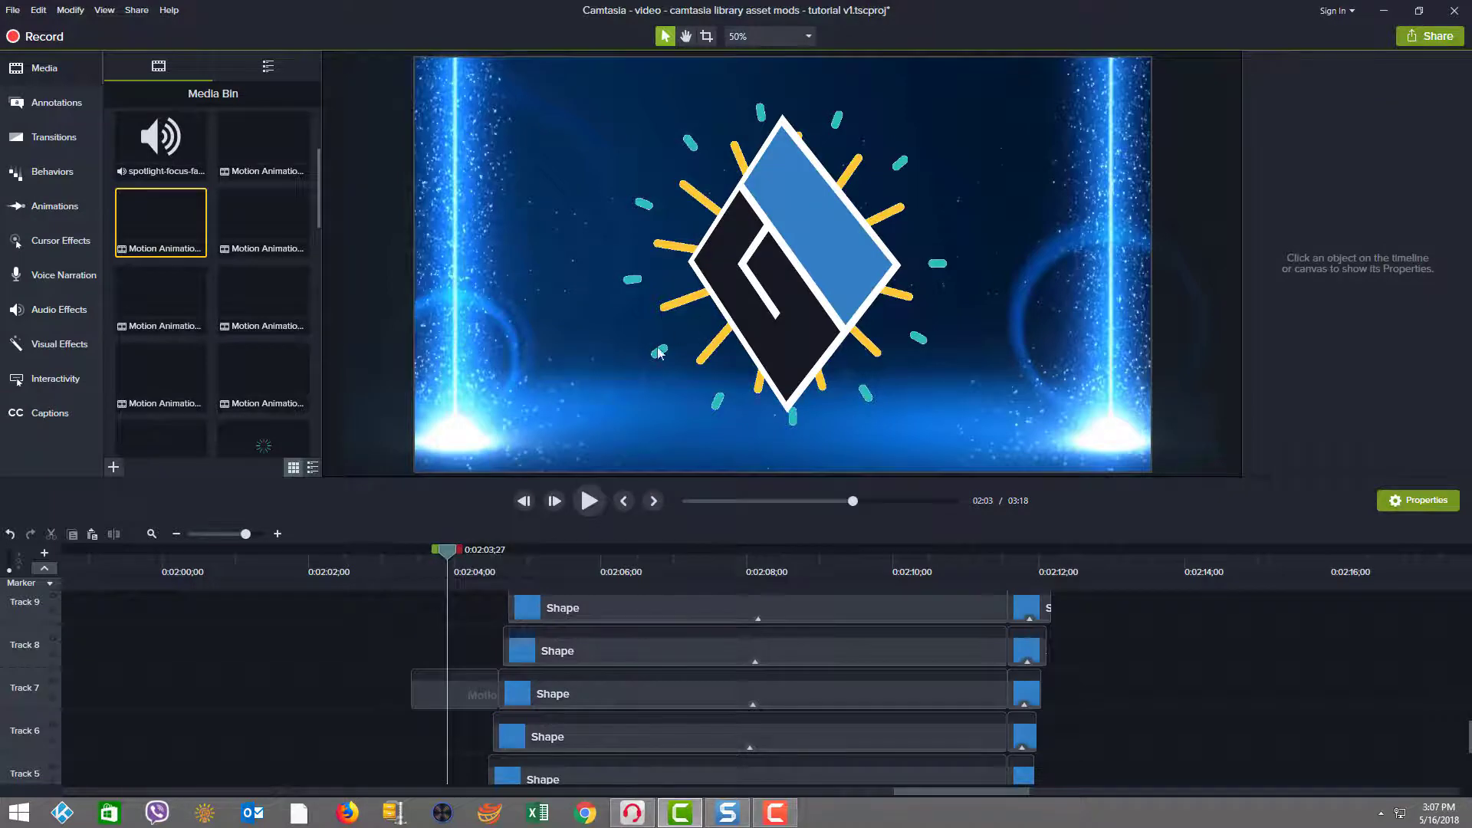
pyautogui.moveTo(440, 554)
pyautogui.mouseDown()
pyautogui.moveTo(416, 556)
pyautogui.moveTo(469, 556)
pyautogui.mouseUp()
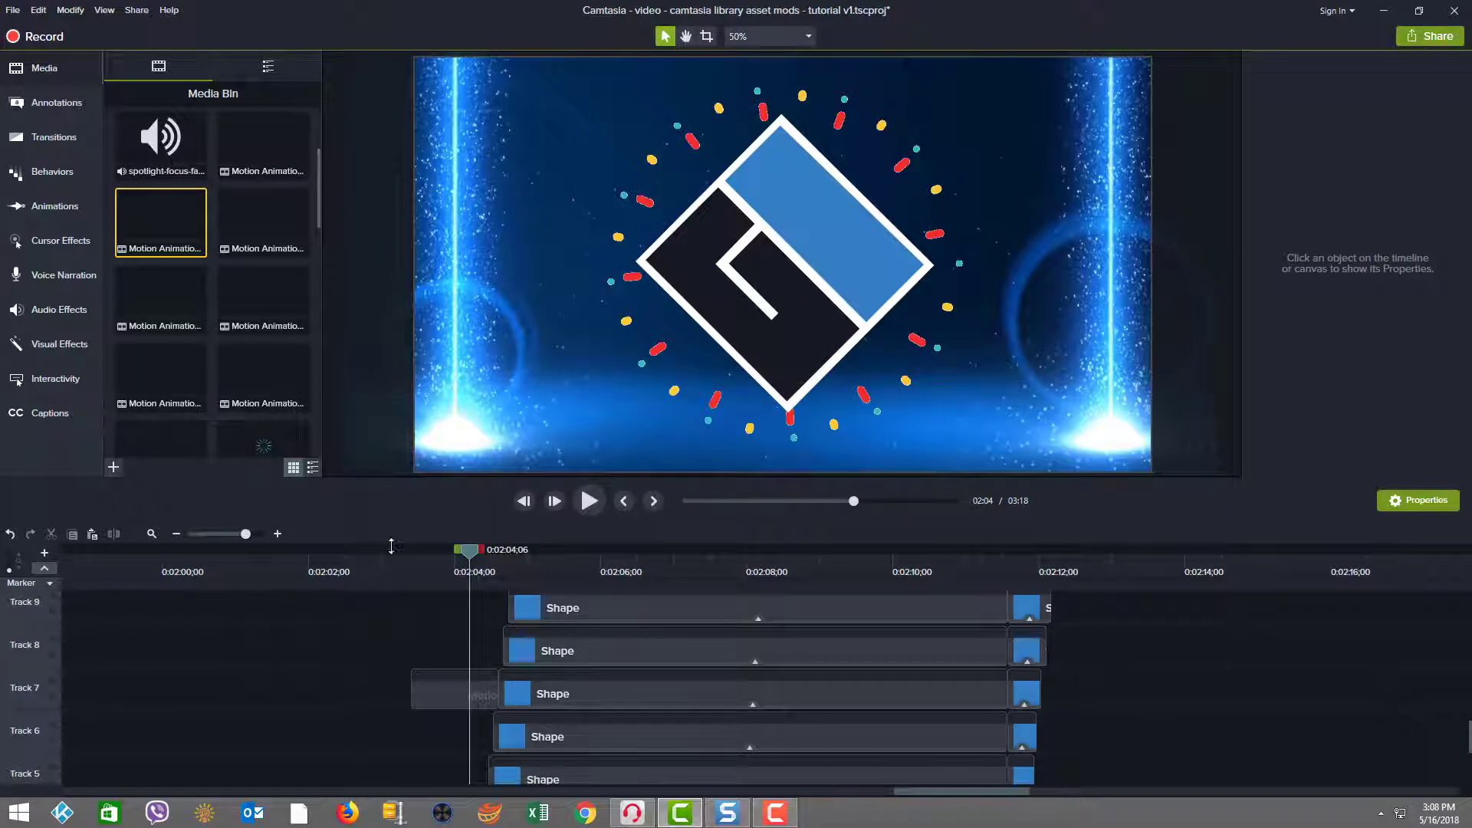
# Step: Try to enlarge the Motion Animation 0588 graphic around the logo with the canvas zoomed out to 25%
pyautogui.moveTo(392, 530); pyautogui.dragTo(390, 650)
pyautogui.click(385, 586)
pyautogui.scroll(-1, 385, 586)
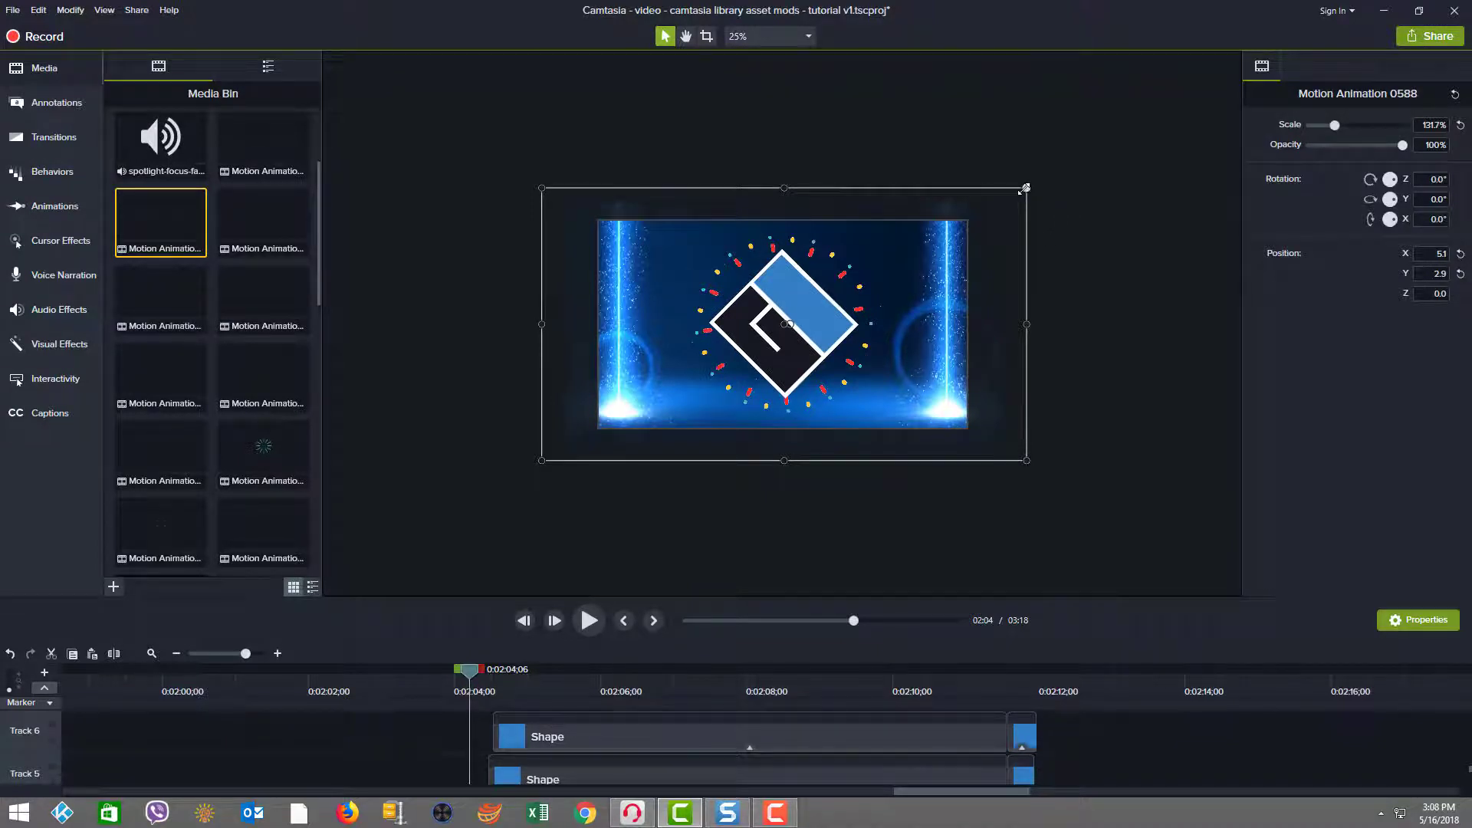
pyautogui.moveTo(1025, 187); pyautogui.dragTo(1082, 138)
pyautogui.moveTo(1082, 138); pyautogui.dragTo(1075, 148)
pyautogui.click(489, 512)
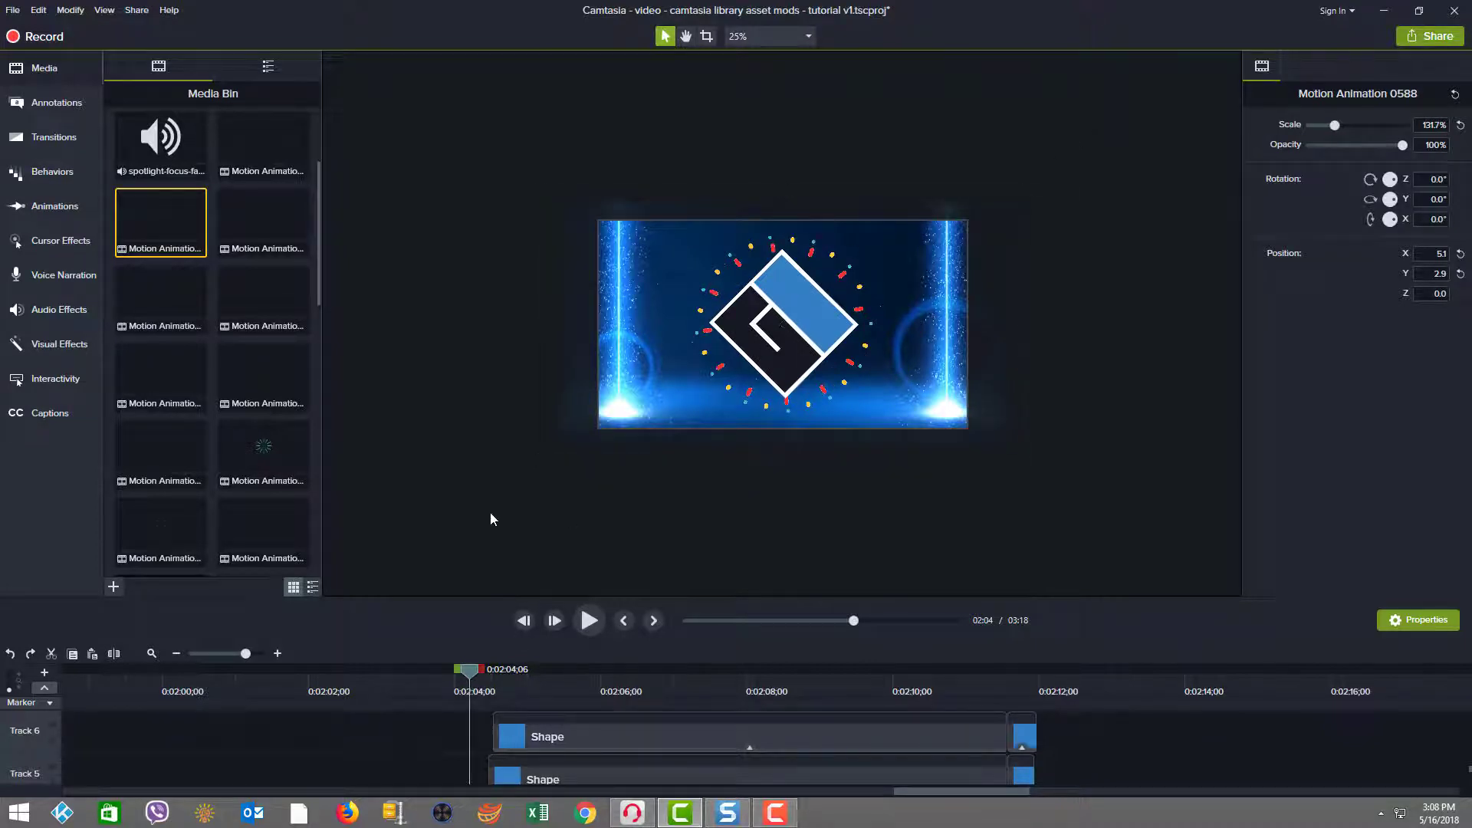
pyautogui.scroll(3, 489, 512)
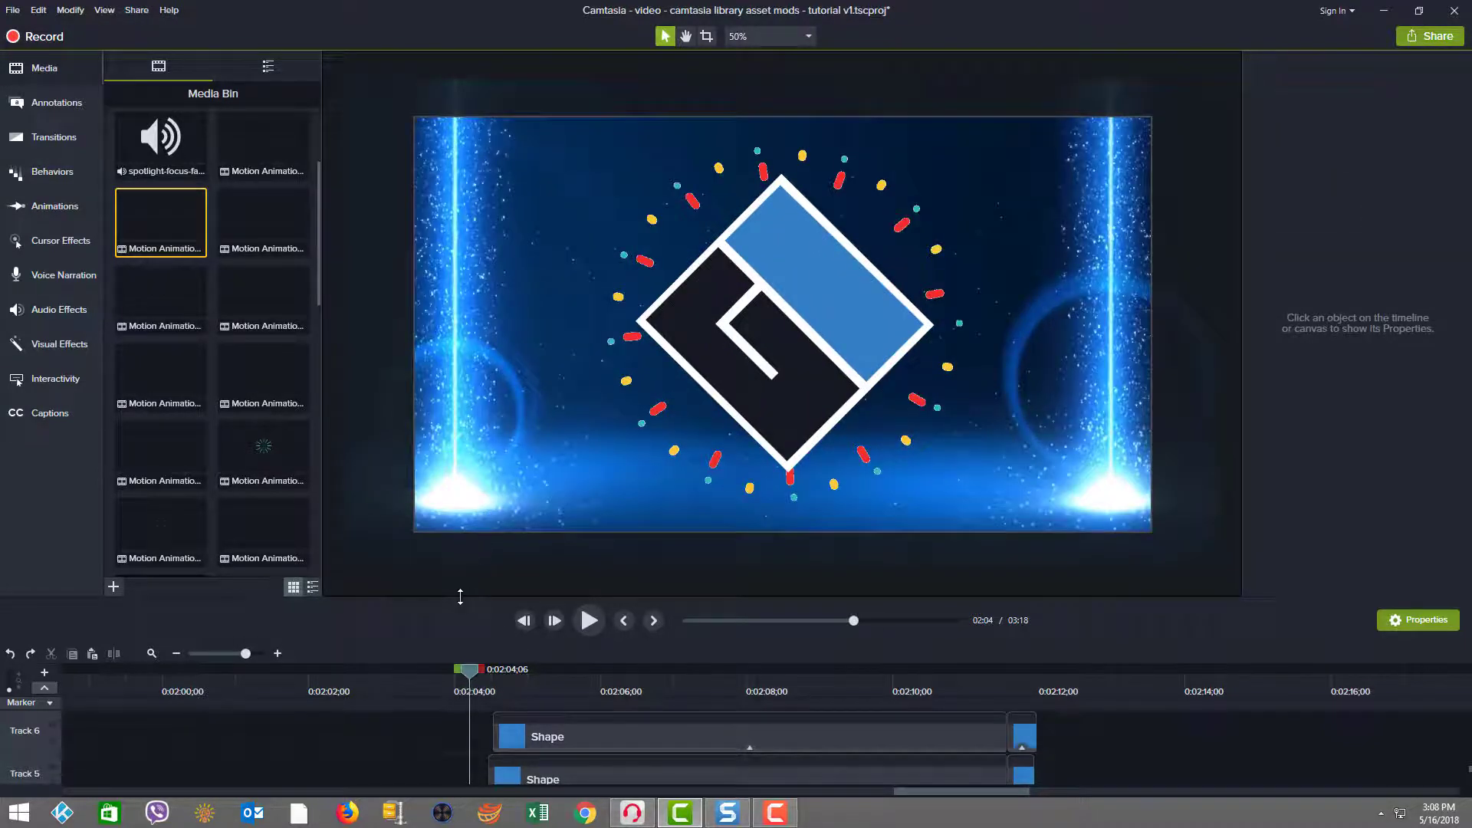
pyautogui.moveTo(460, 595); pyautogui.dragTo(477, 506)
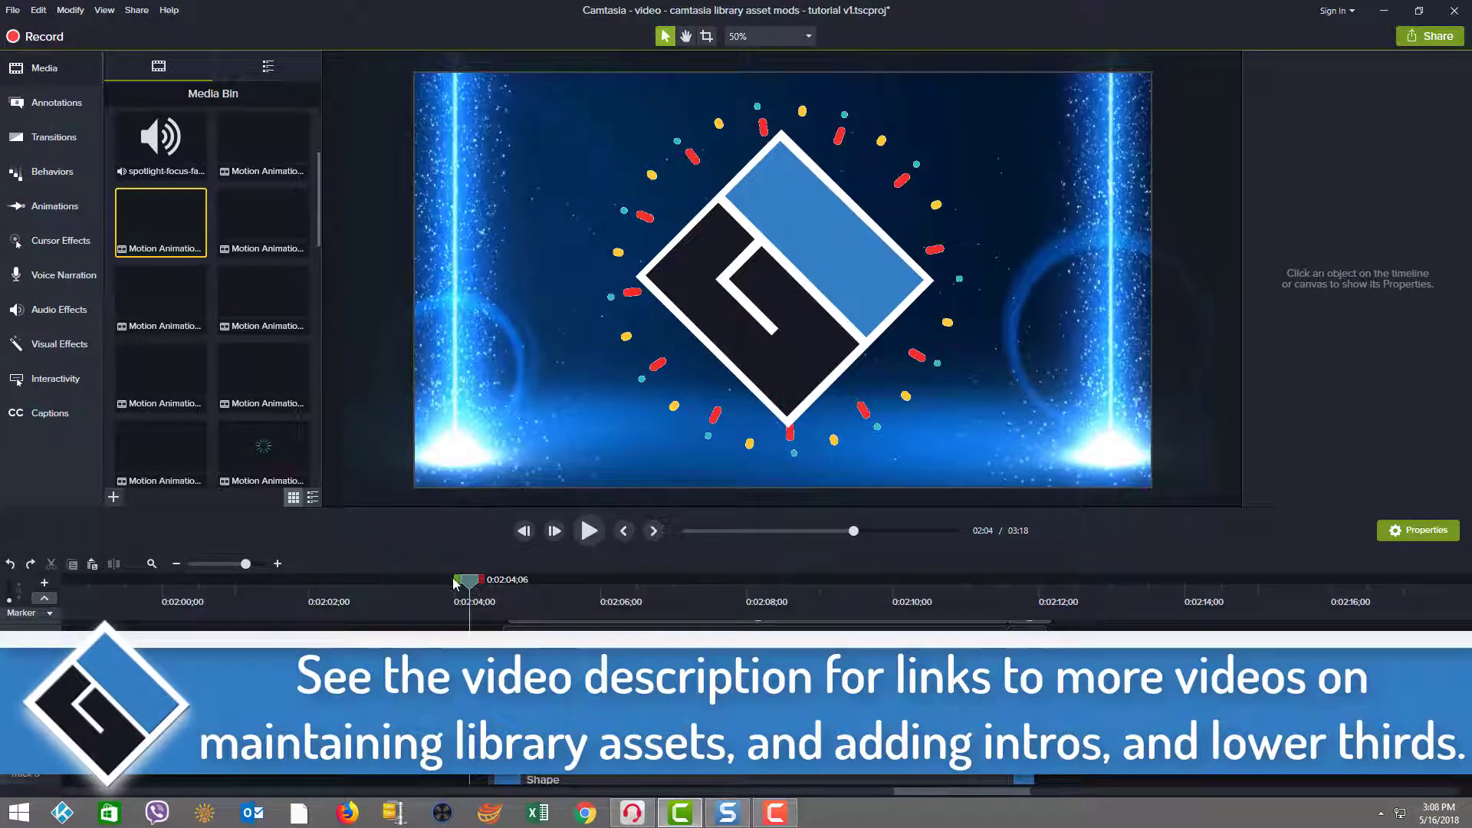
# Step: Scrub to 0:02:04;18 and back to 0:02:04;09 with the Track 7 Motion Animation 0588 clip selected to preview its ending
pyautogui.moveTo(463, 582); pyautogui.dragTo(500, 587)
pyautogui.click(456, 705)
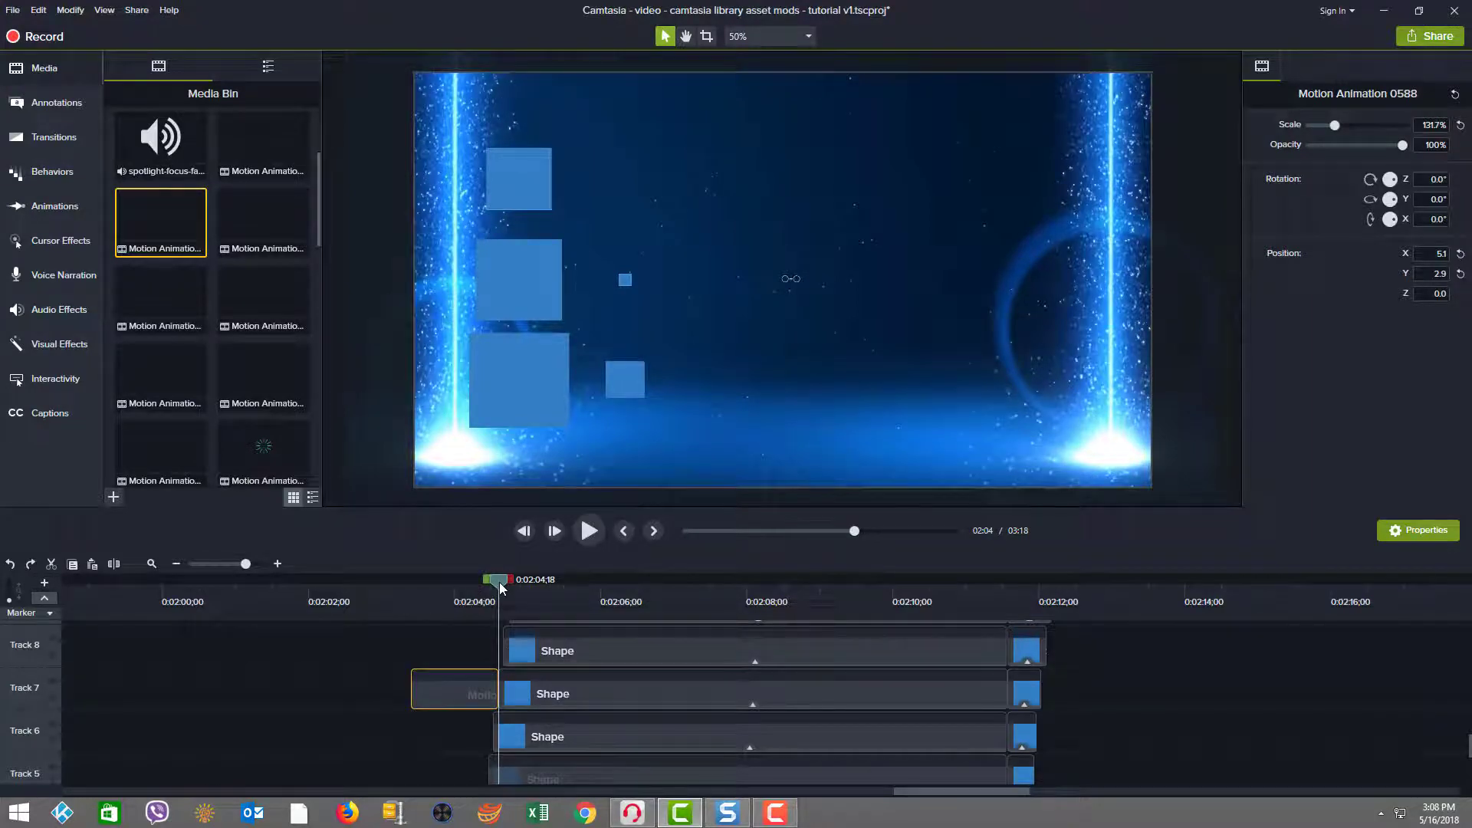
pyautogui.moveTo(503, 587)
pyautogui.mouseDown()
pyautogui.moveTo(418, 588)
pyautogui.moveTo(477, 591)
pyautogui.mouseUp()
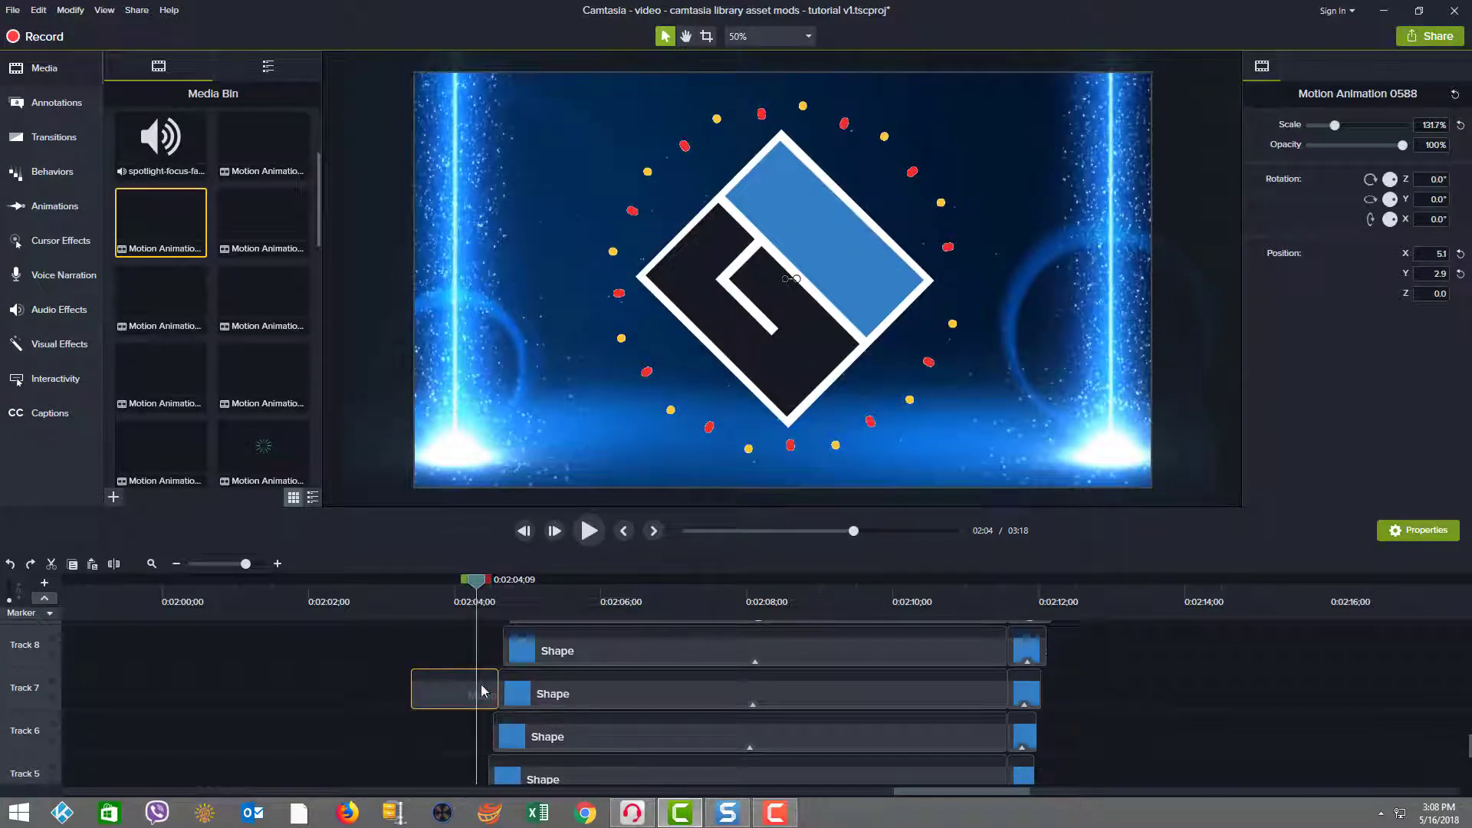
# Step: Select the gl - logo letters only clip on Track 23 and locate the Logo-Icon-white image in the Media Bin
pyautogui.scroll(10, 451, 649)
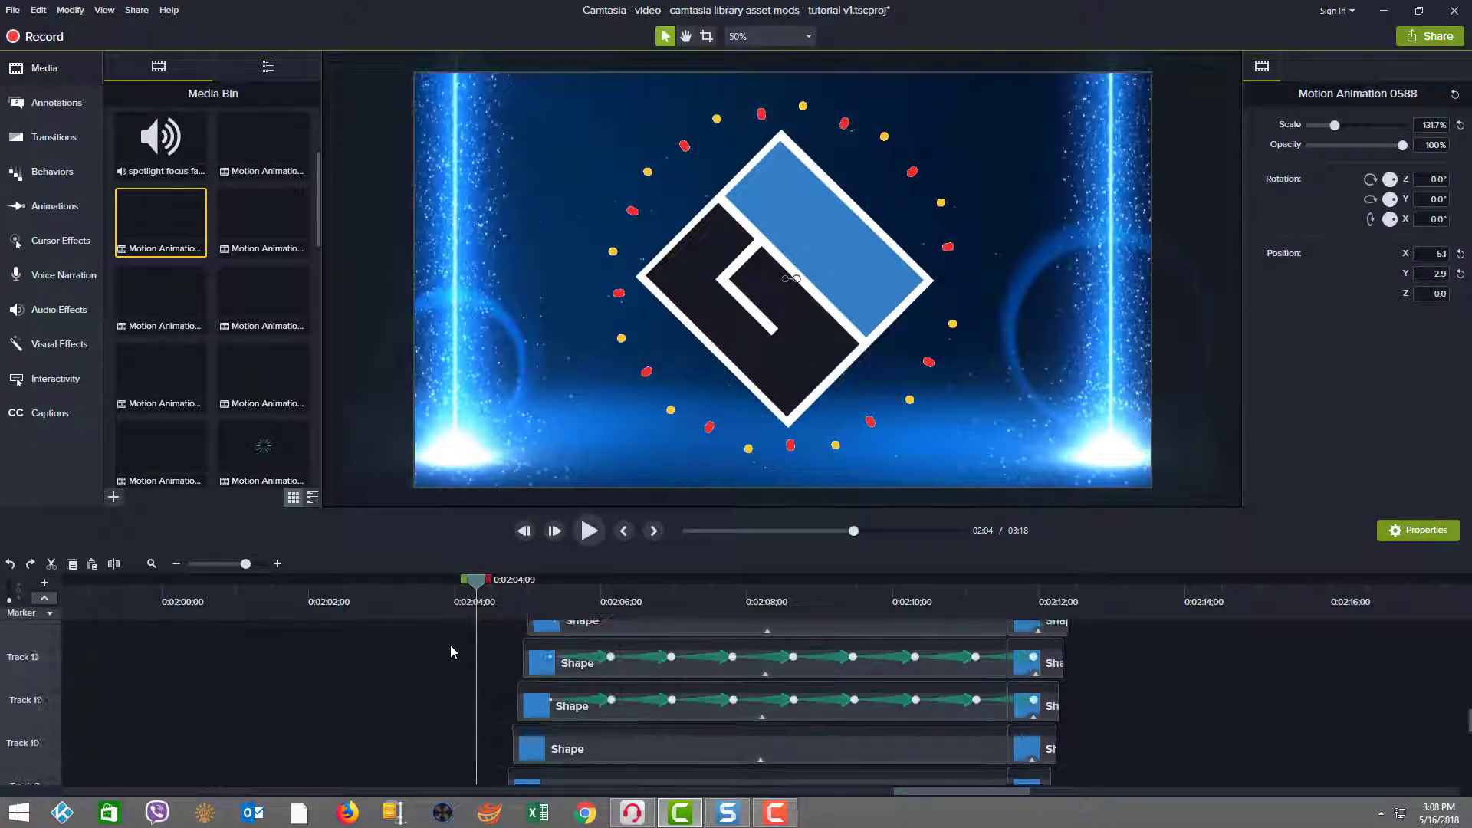
pyautogui.scroll(3, 451, 650)
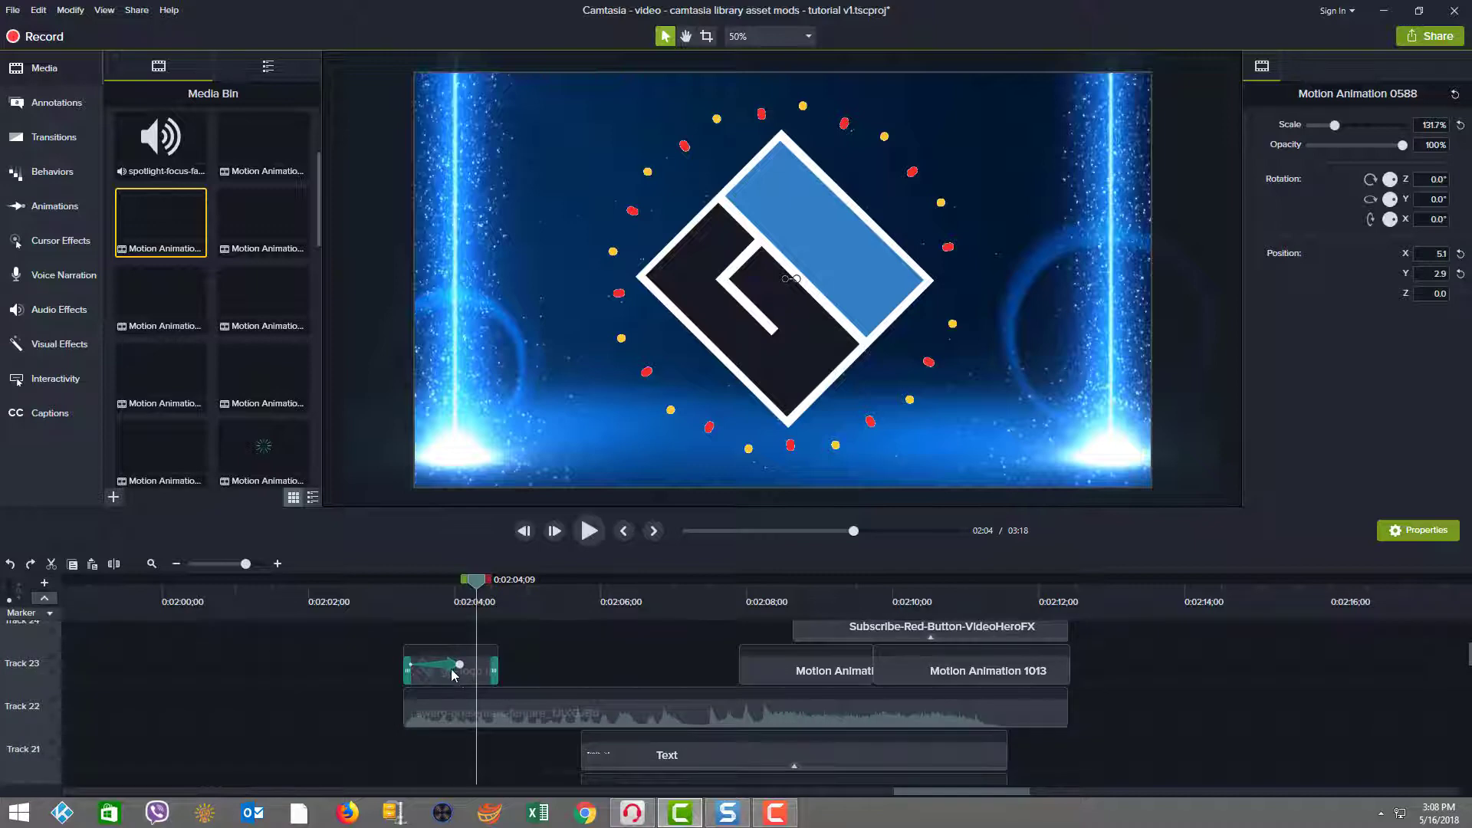
pyautogui.click(458, 678)
pyautogui.scroll(-5, 253, 312)
pyautogui.click(253, 312)
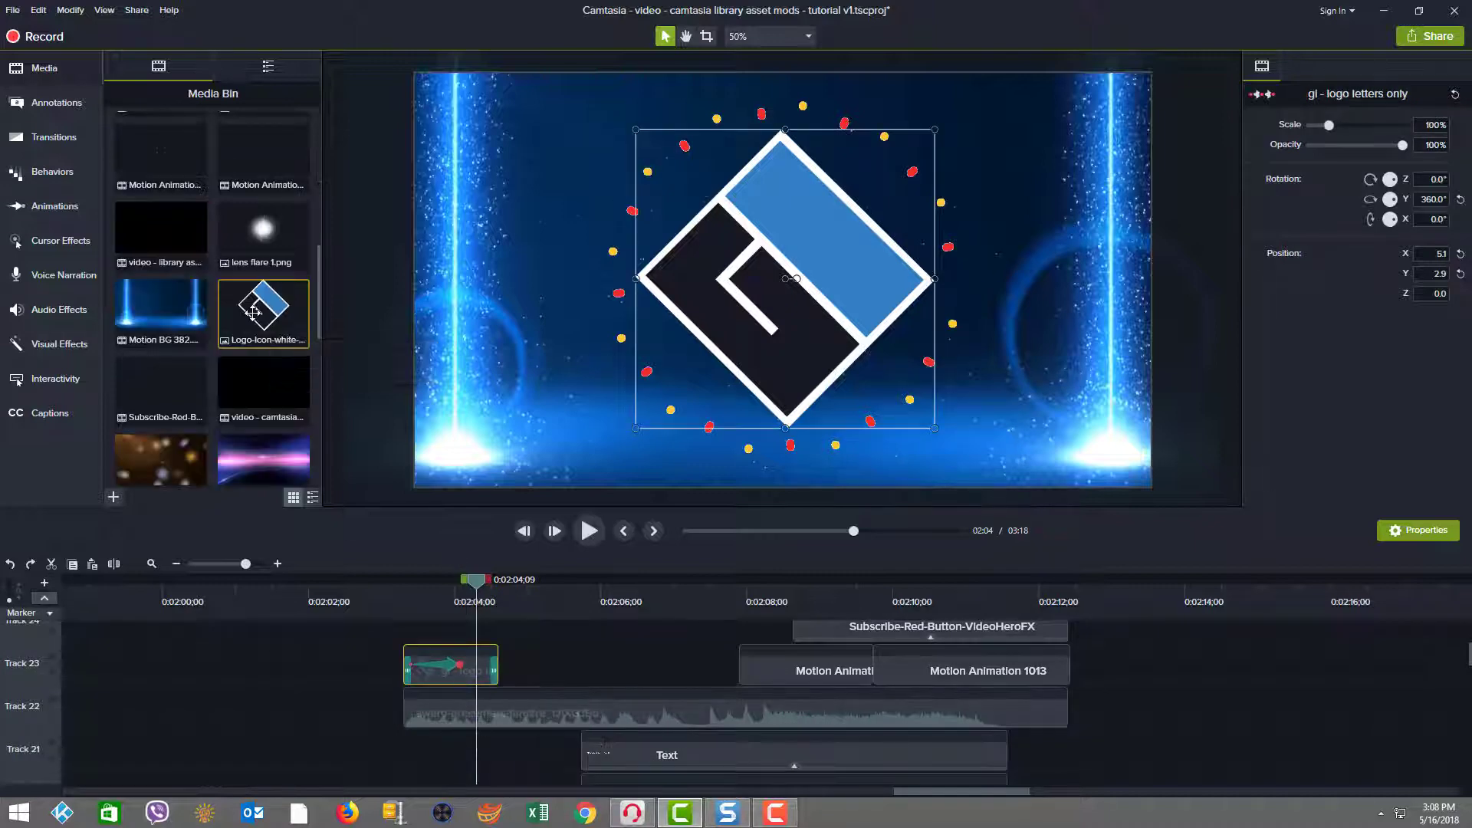
# Step: Select the Track 23 logo's animation, inspect its ending Y rotation, and scrub from 0:02:03;11 onward to preview the spin
pyautogui.click(454, 665)
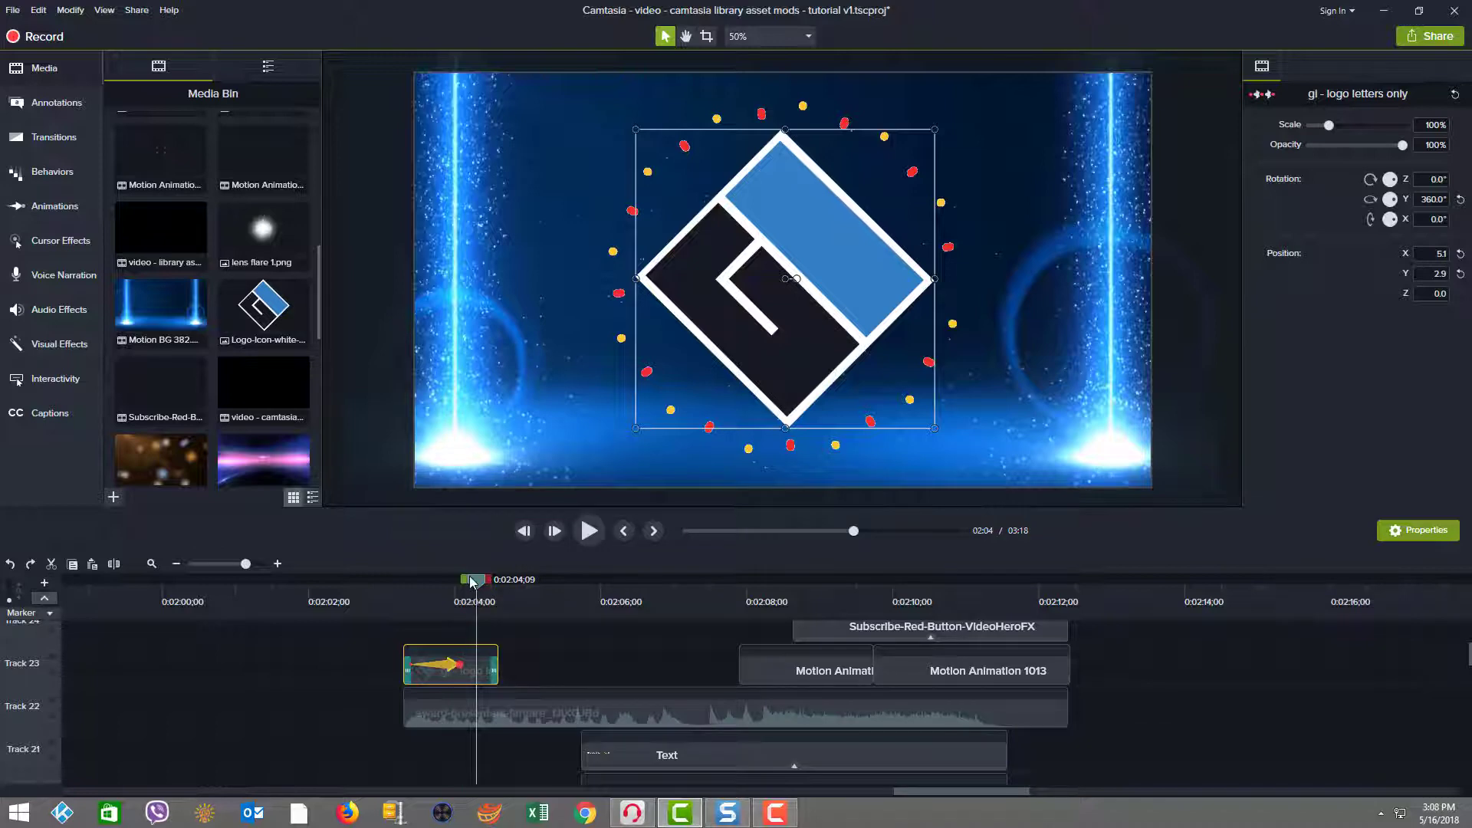
pyautogui.moveTo(476, 588); pyautogui.dragTo(434, 605)
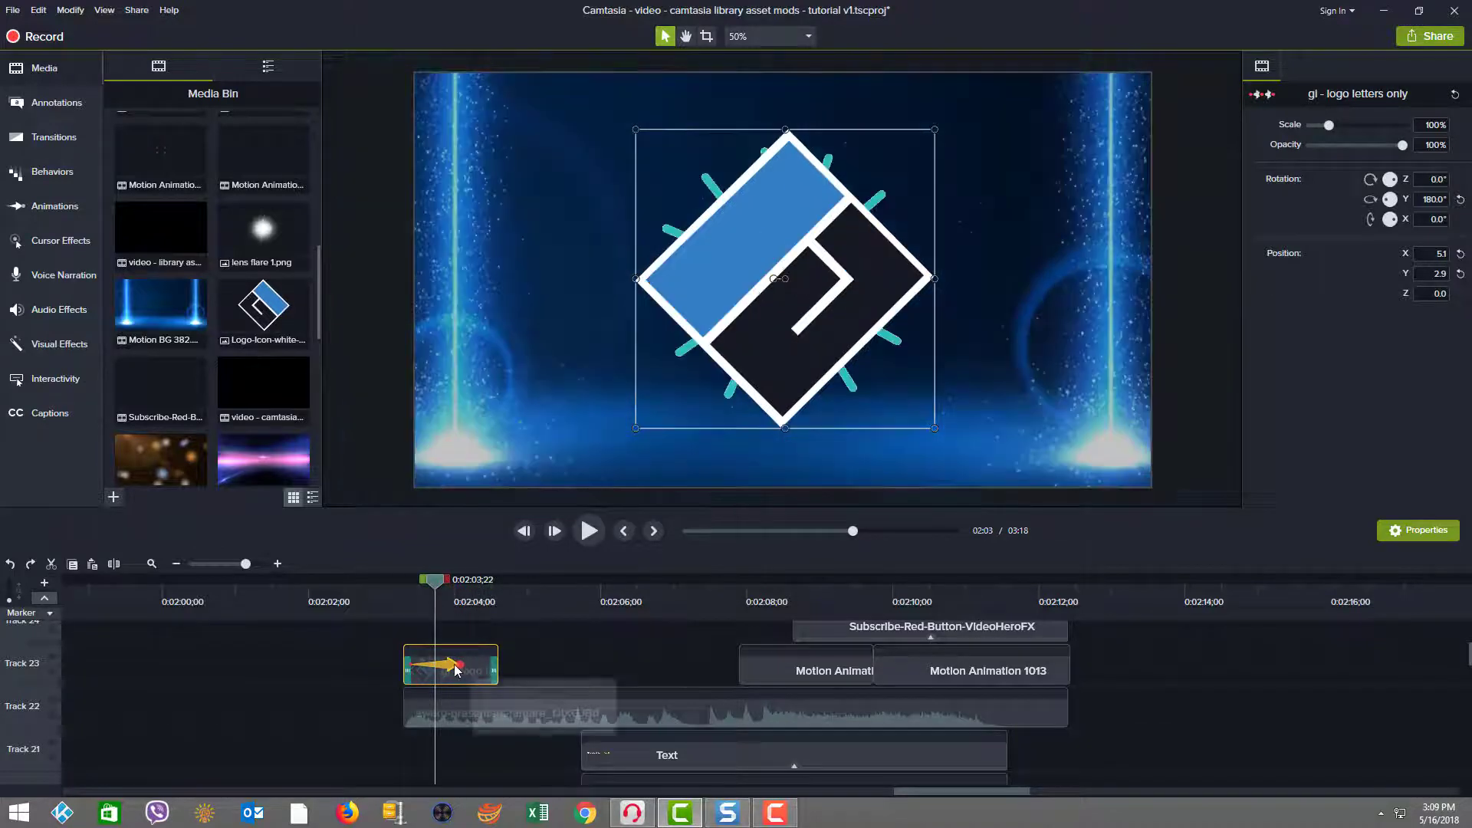
pyautogui.doubleClick(459, 664)
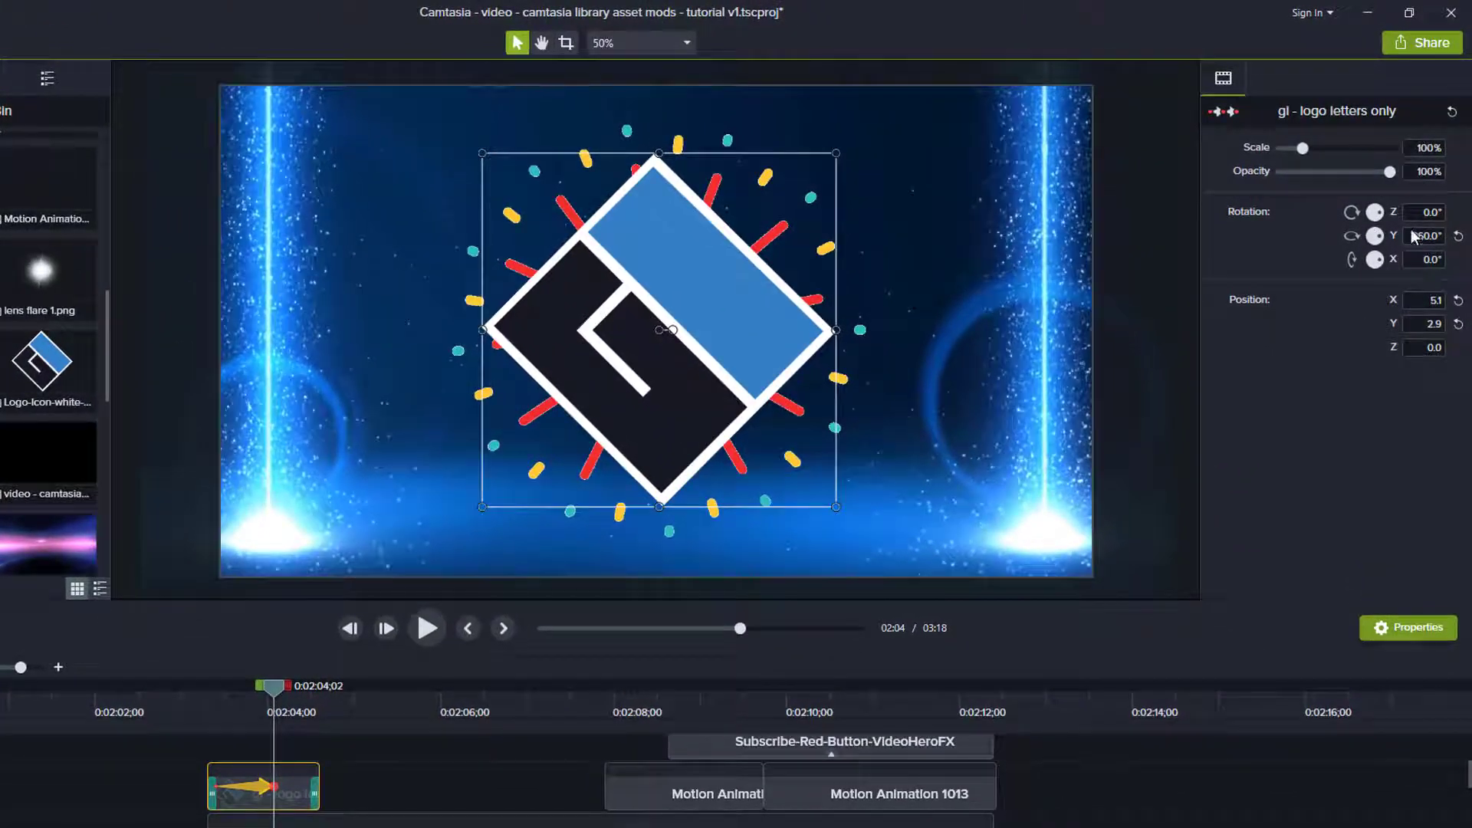
pyautogui.click(1429, 239)
pyautogui.moveTo(270, 695); pyautogui.dragTo(210, 699)
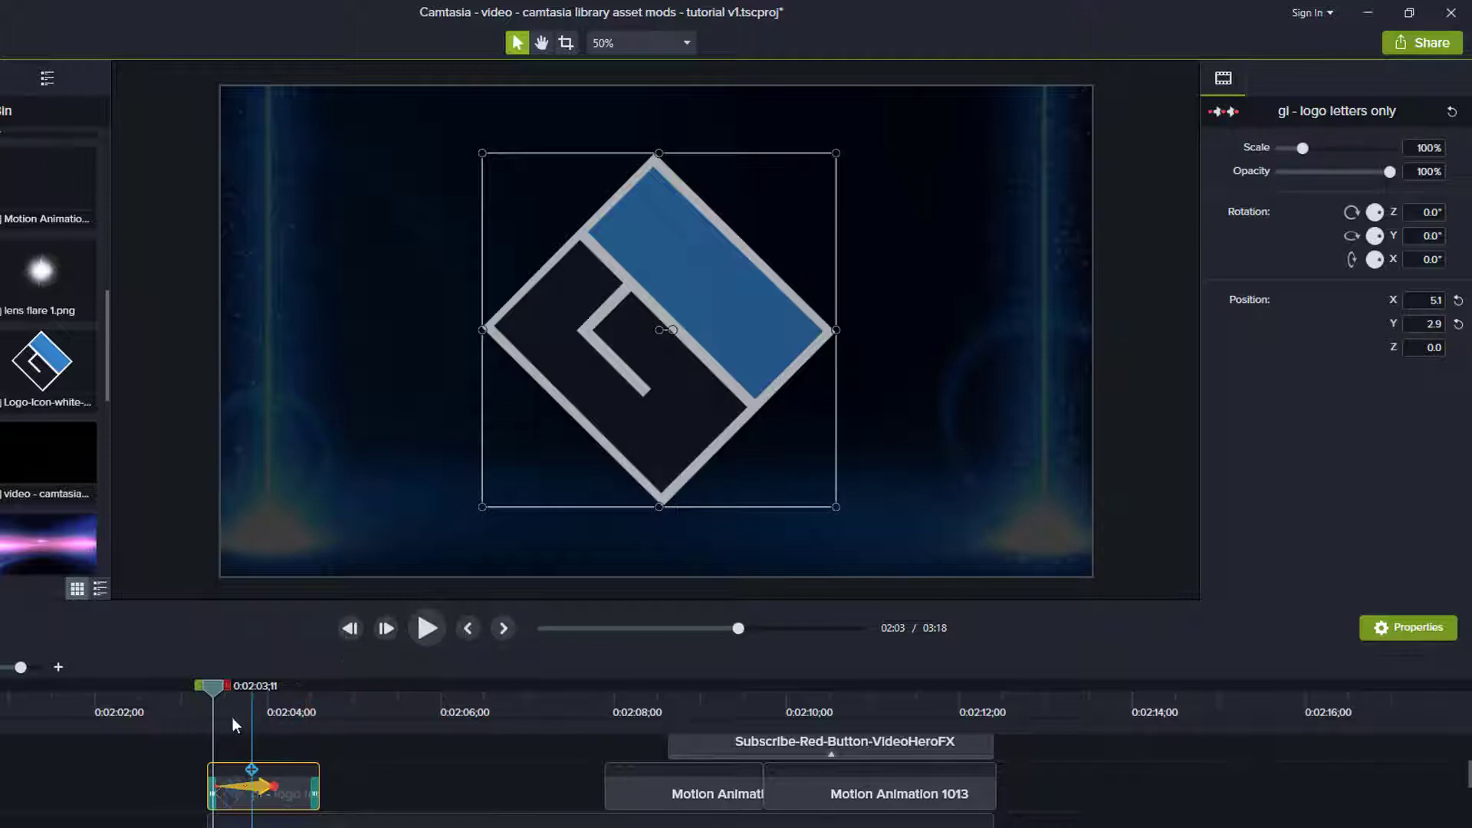
pyautogui.moveTo(216, 683); pyautogui.dragTo(274, 696)
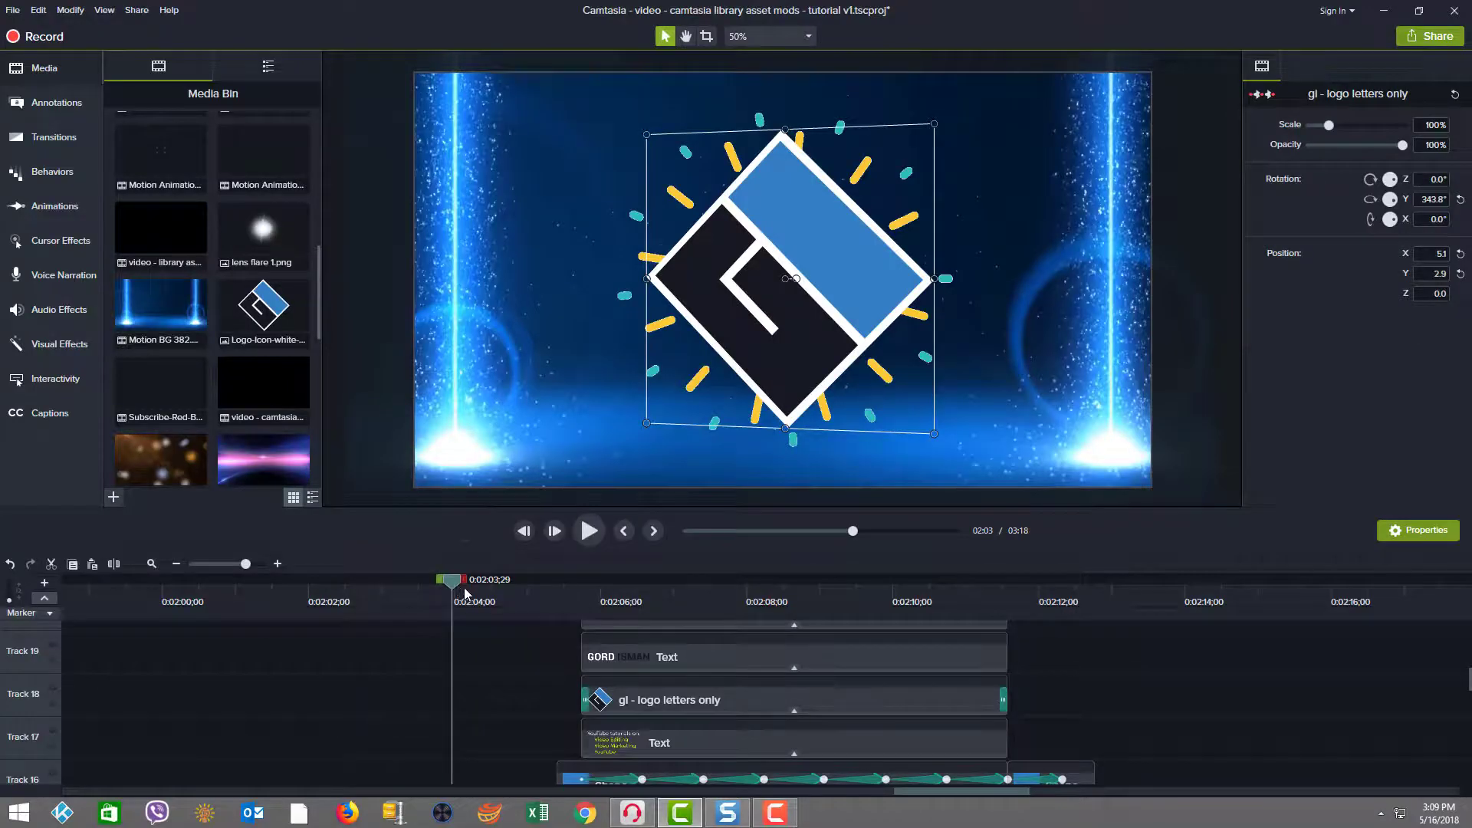
# Step: Scrub to 0:02:06;03 and expand the effects of the Track 19 text clip
pyautogui.moveTo(464, 593); pyautogui.dragTo(608, 583)
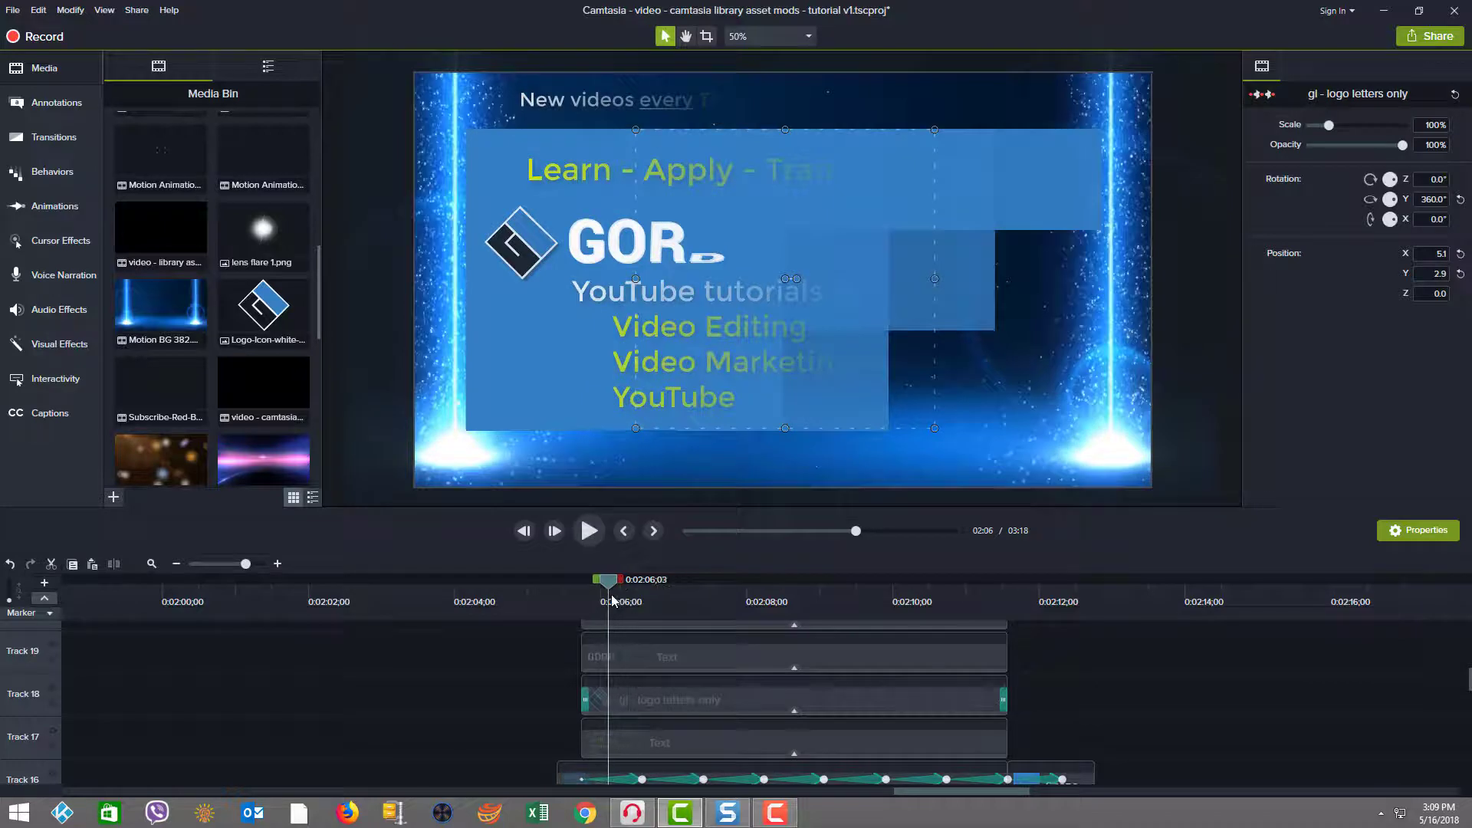
pyautogui.click(661, 664)
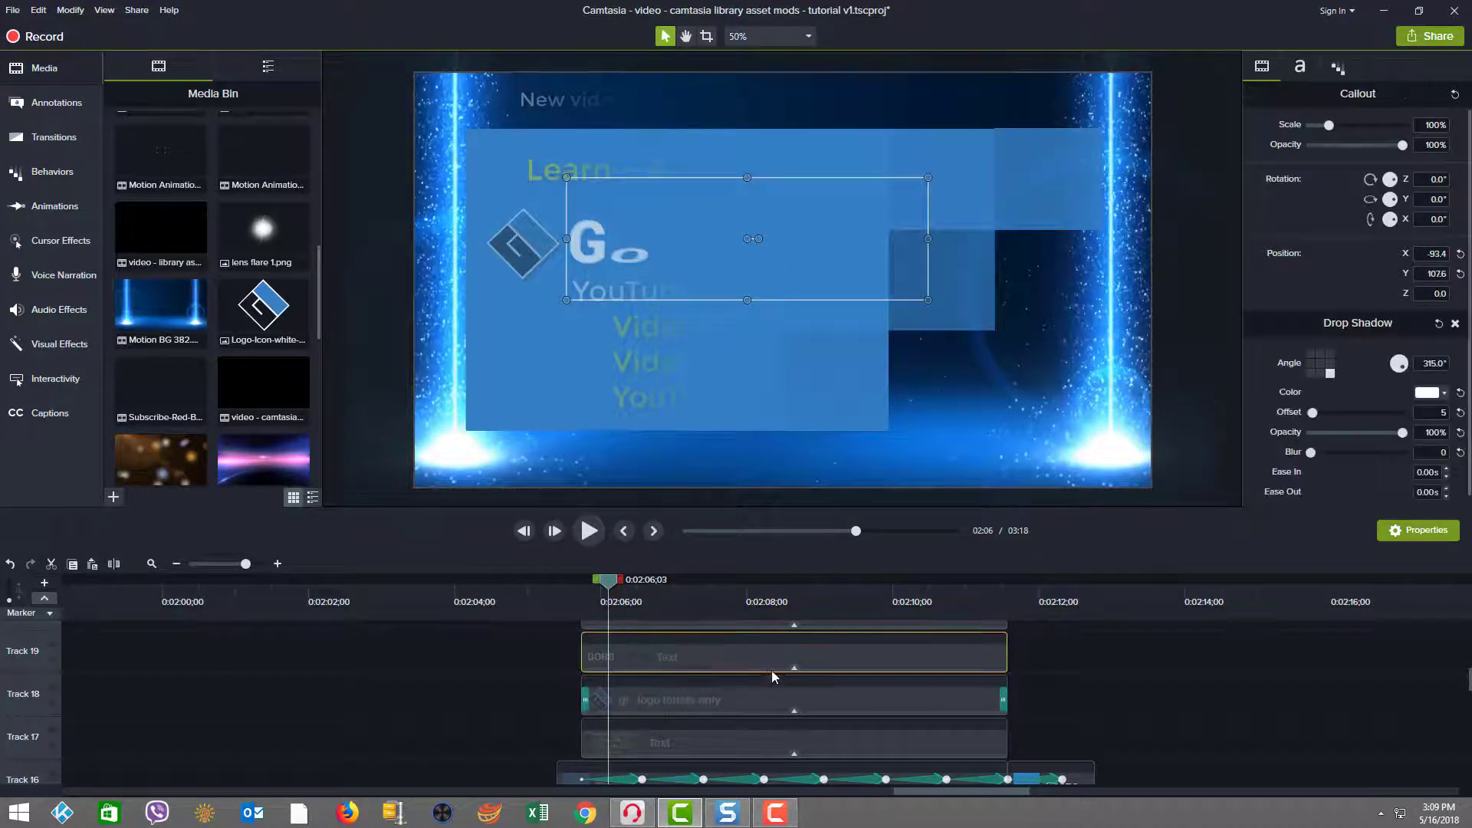
pyautogui.click(795, 668)
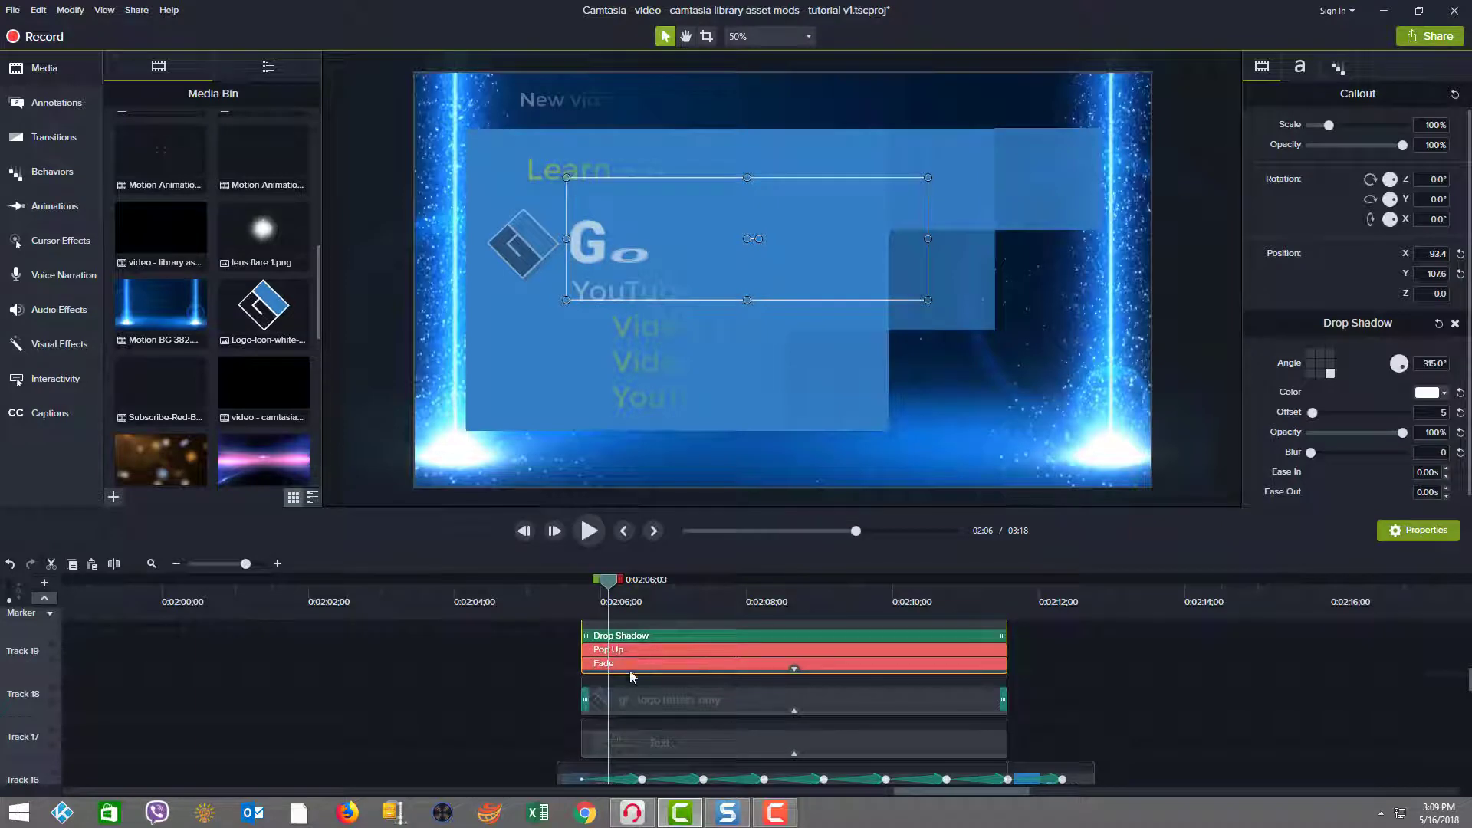
pyautogui.click(772, 651)
pyautogui.rightClick(772, 651)
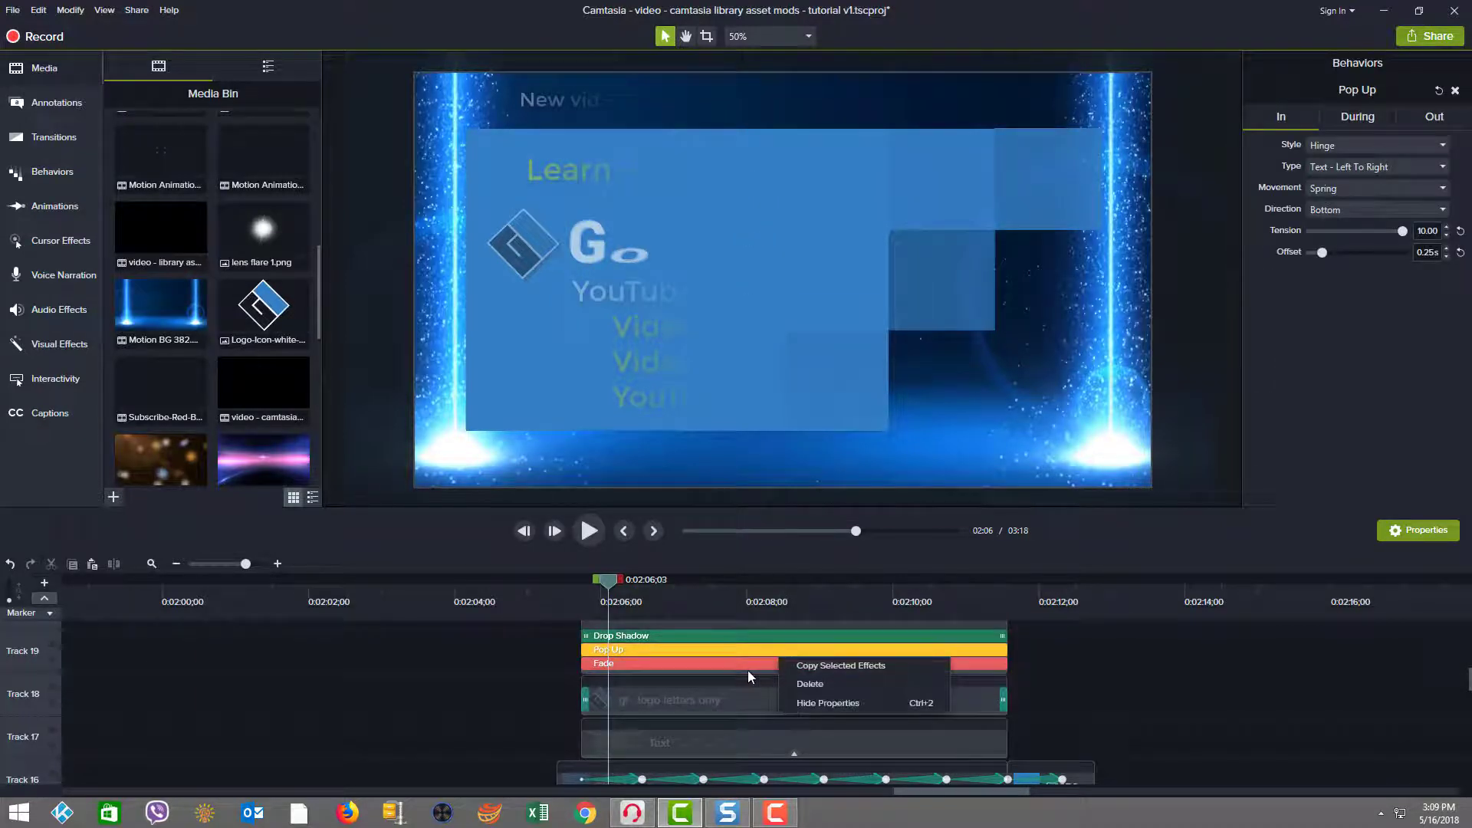
pyautogui.keyDown('ctrl'); pyautogui.click(745, 665); pyautogui.keyUp('ctrl')
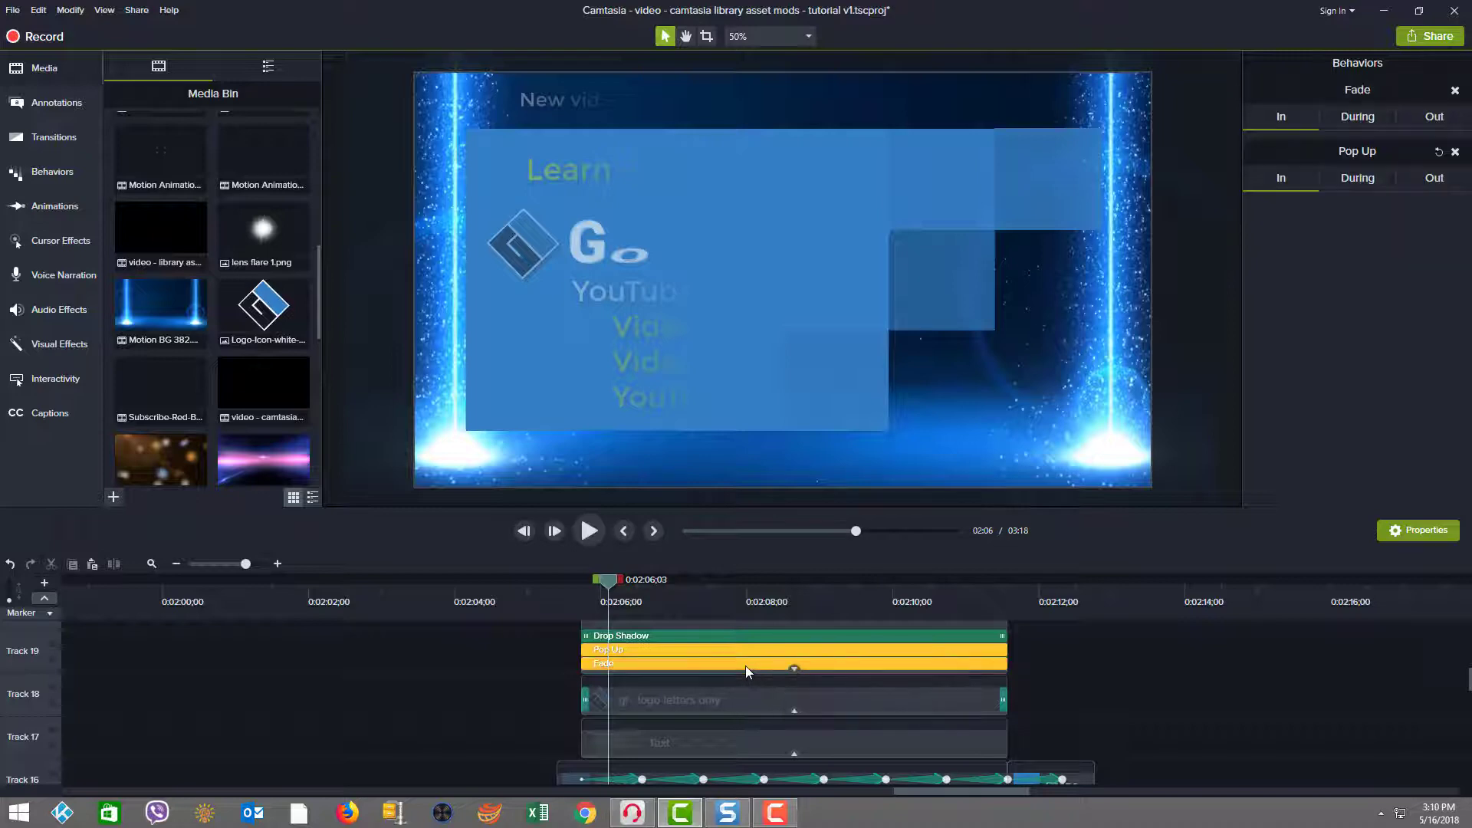
pyautogui.rightClick(752, 666)
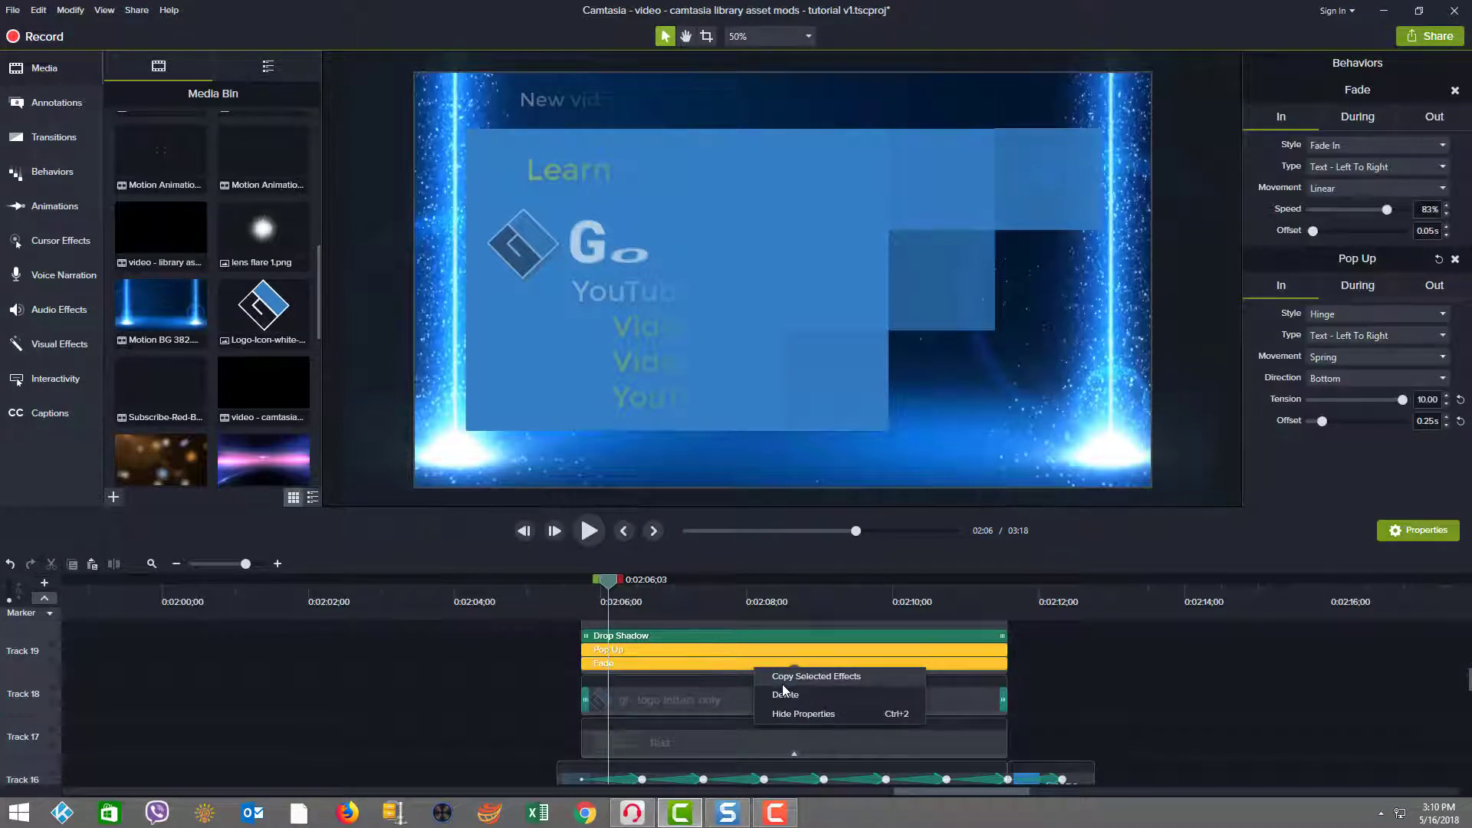
pyautogui.click(687, 705)
pyautogui.rightClick(687, 703)
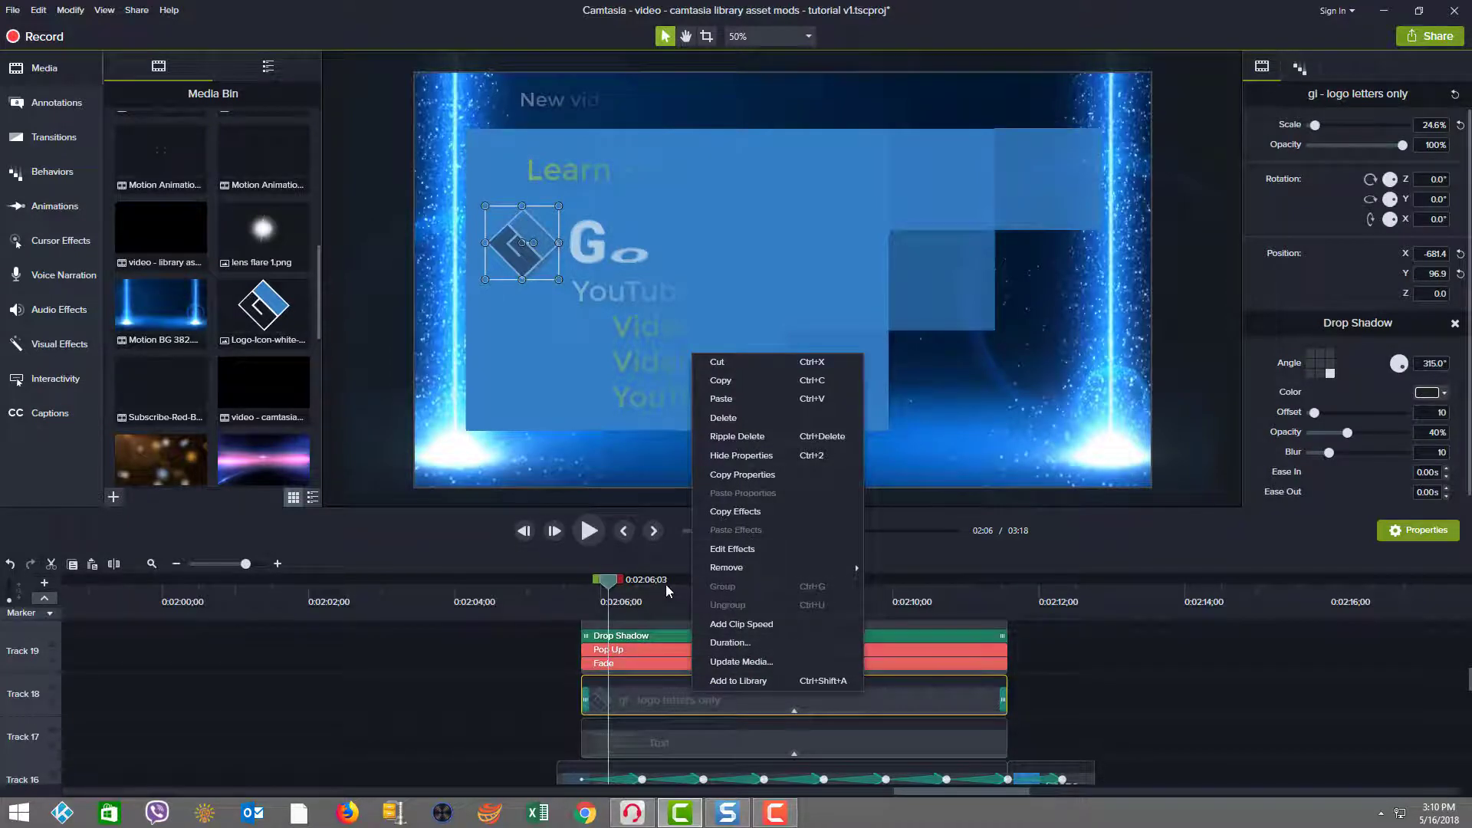
# Step: Copy the Pop Up and Fade behaviors from the Track 19 text, paste them onto the Track 18 logo, and expand the logo's effects
pyautogui.click(648, 666)
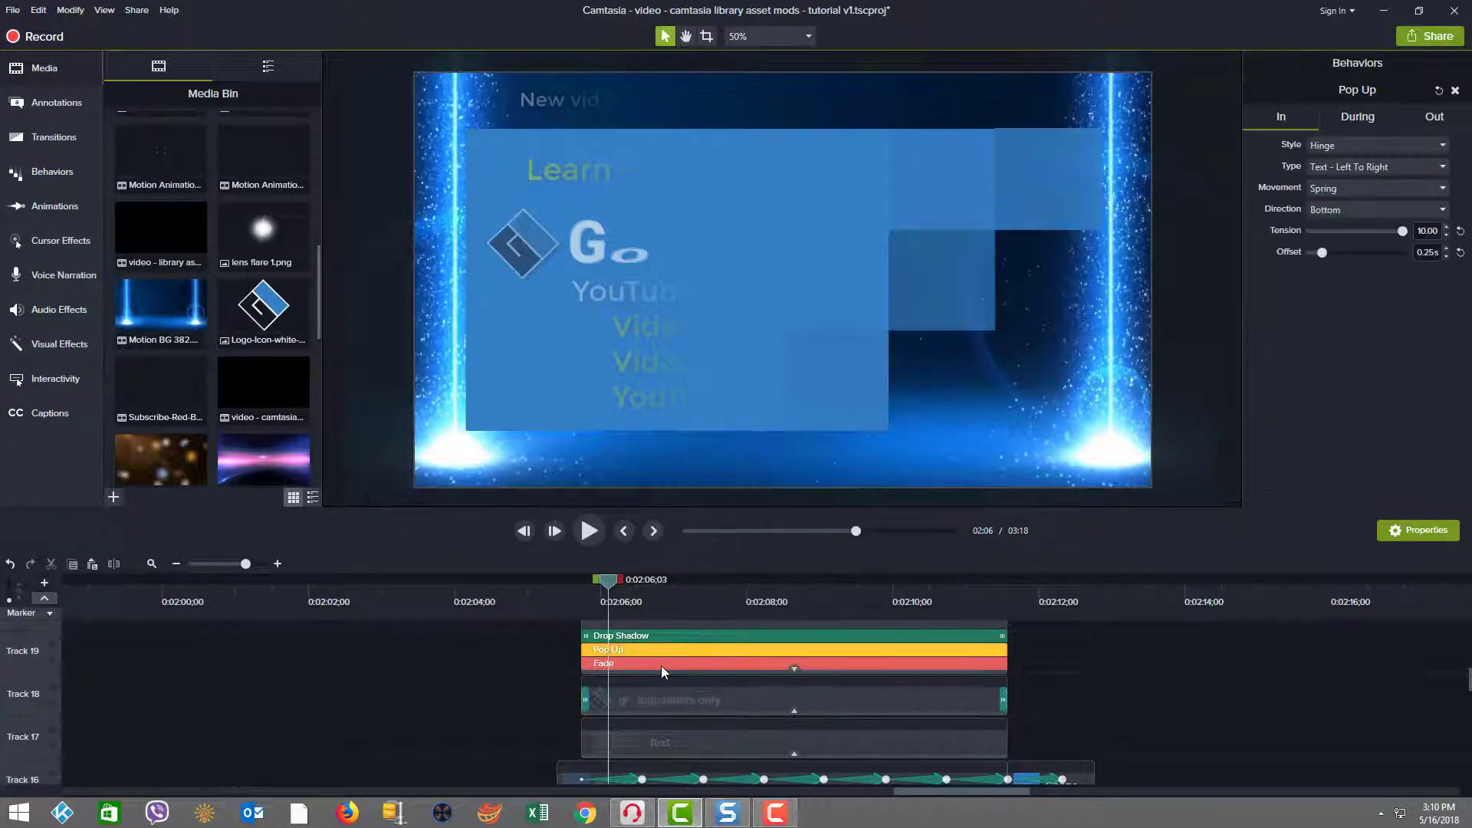
pyautogui.rightClick(665, 669)
pyautogui.click(700, 683)
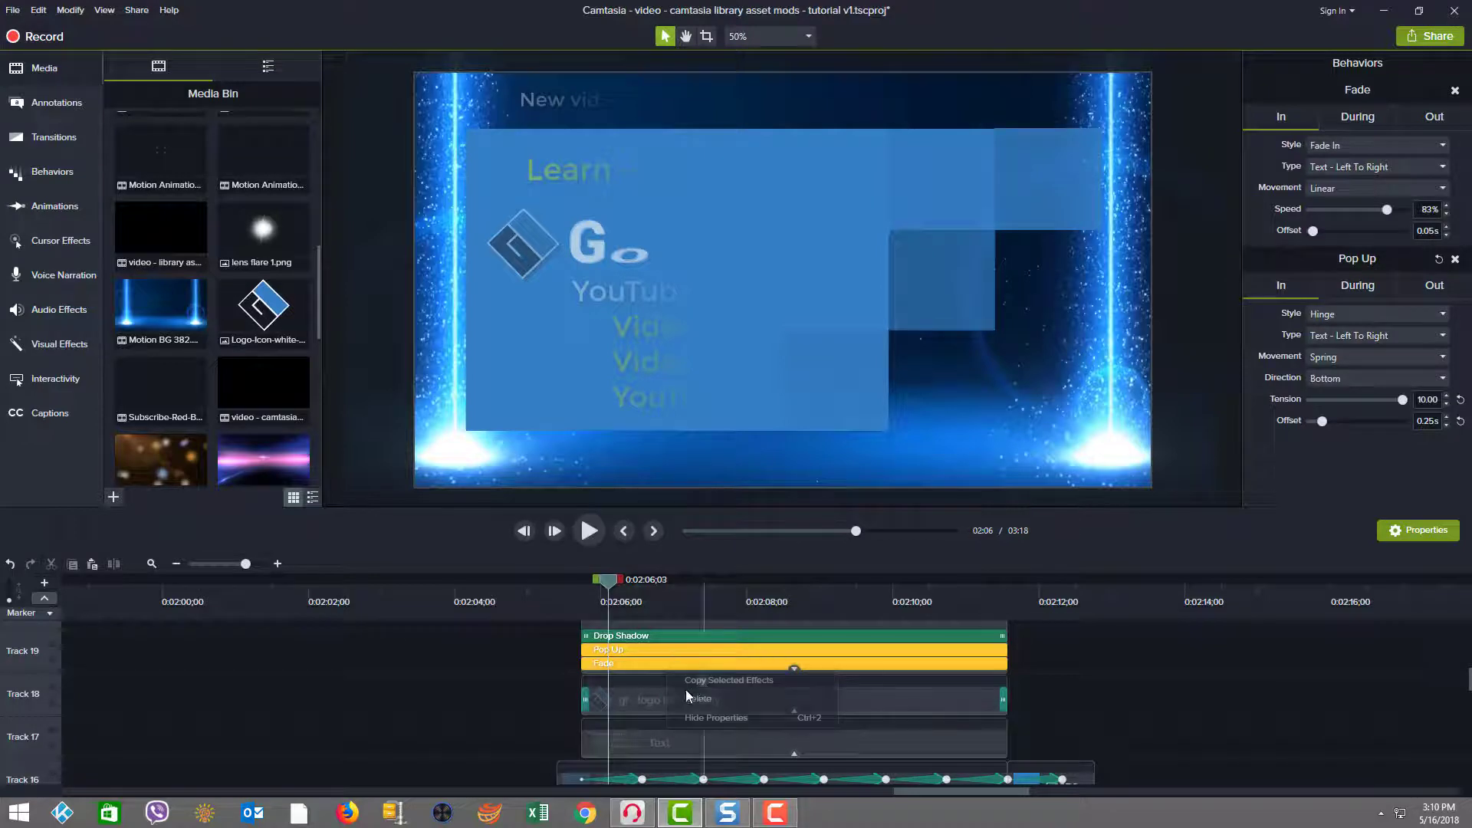
pyautogui.click(656, 705)
pyautogui.rightClick(659, 705)
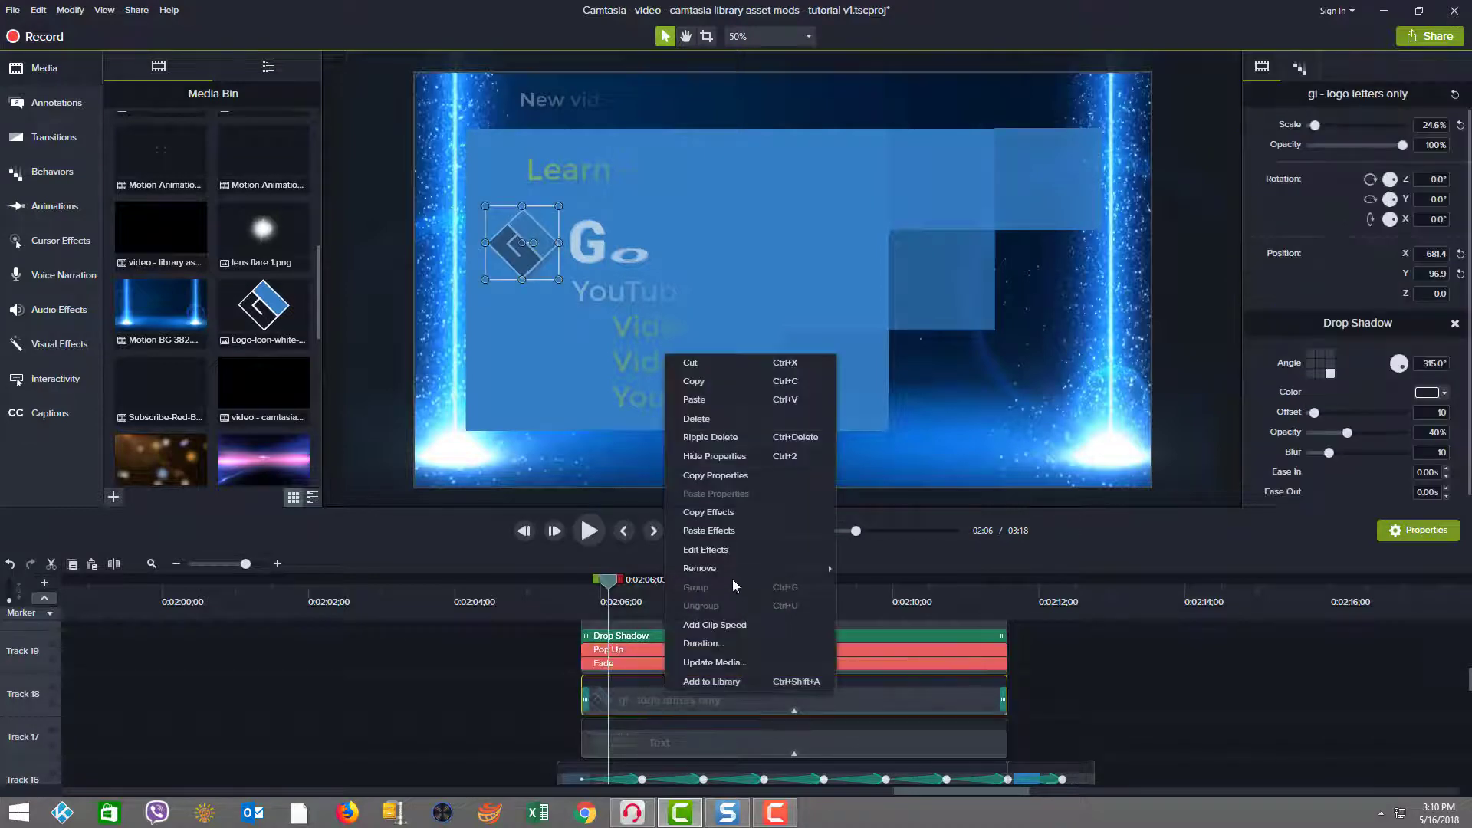
pyautogui.click(729, 532)
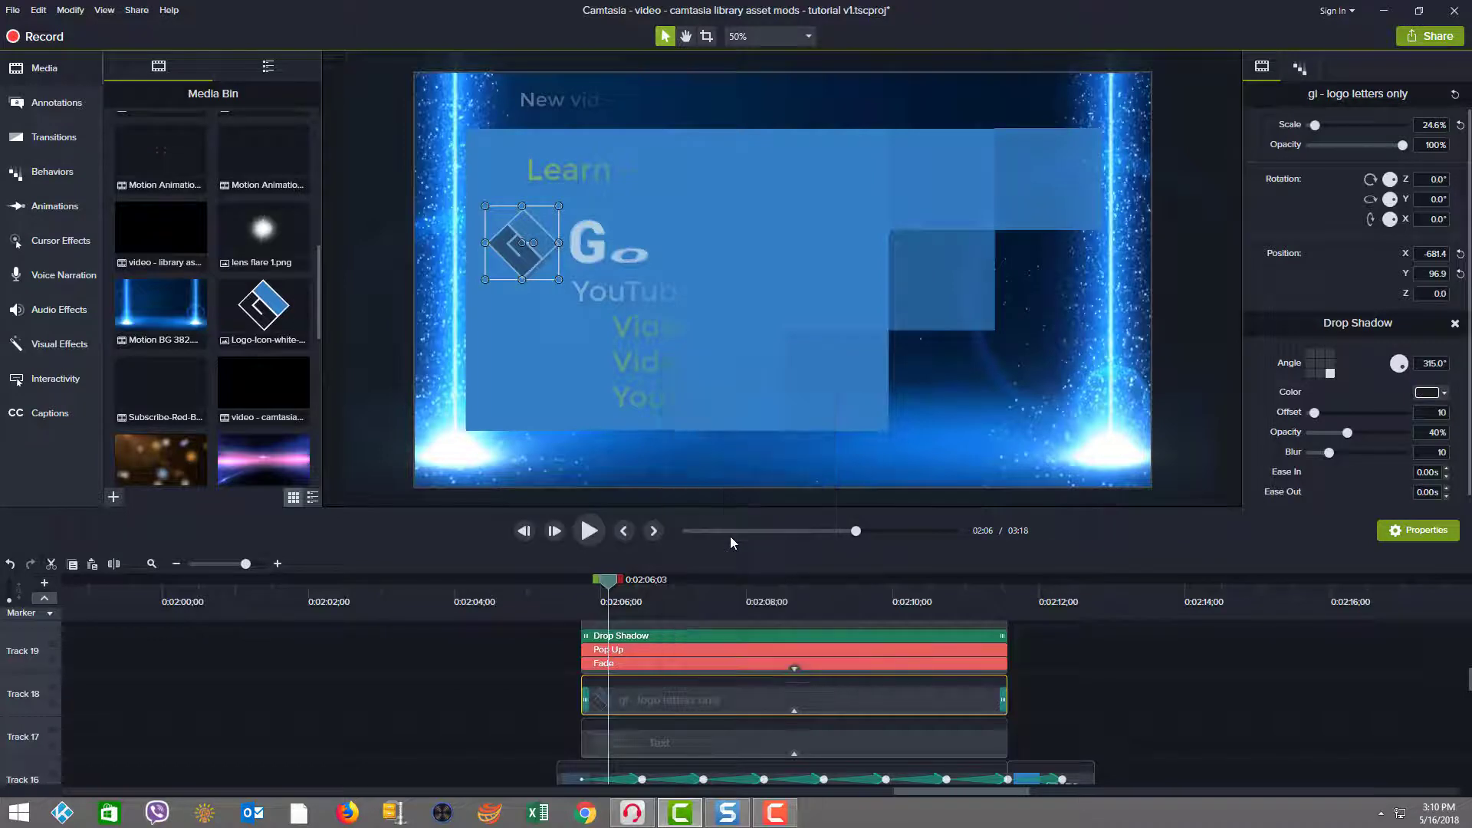
pyautogui.click(796, 712)
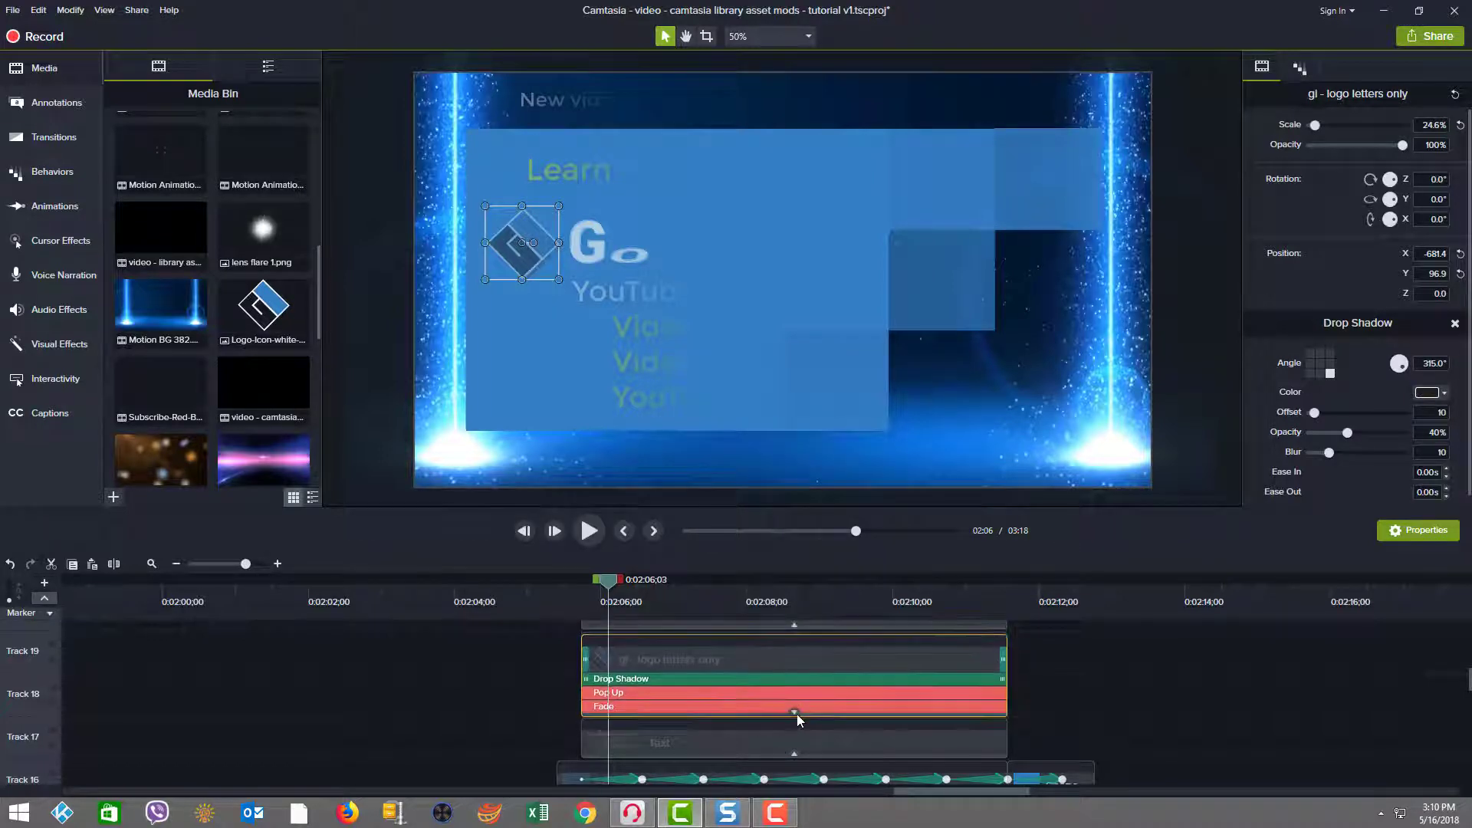
# Step: Scrub to 0:02:08;00 to preview the full title layout and select the small logo on the canvas
pyautogui.click(508, 733)
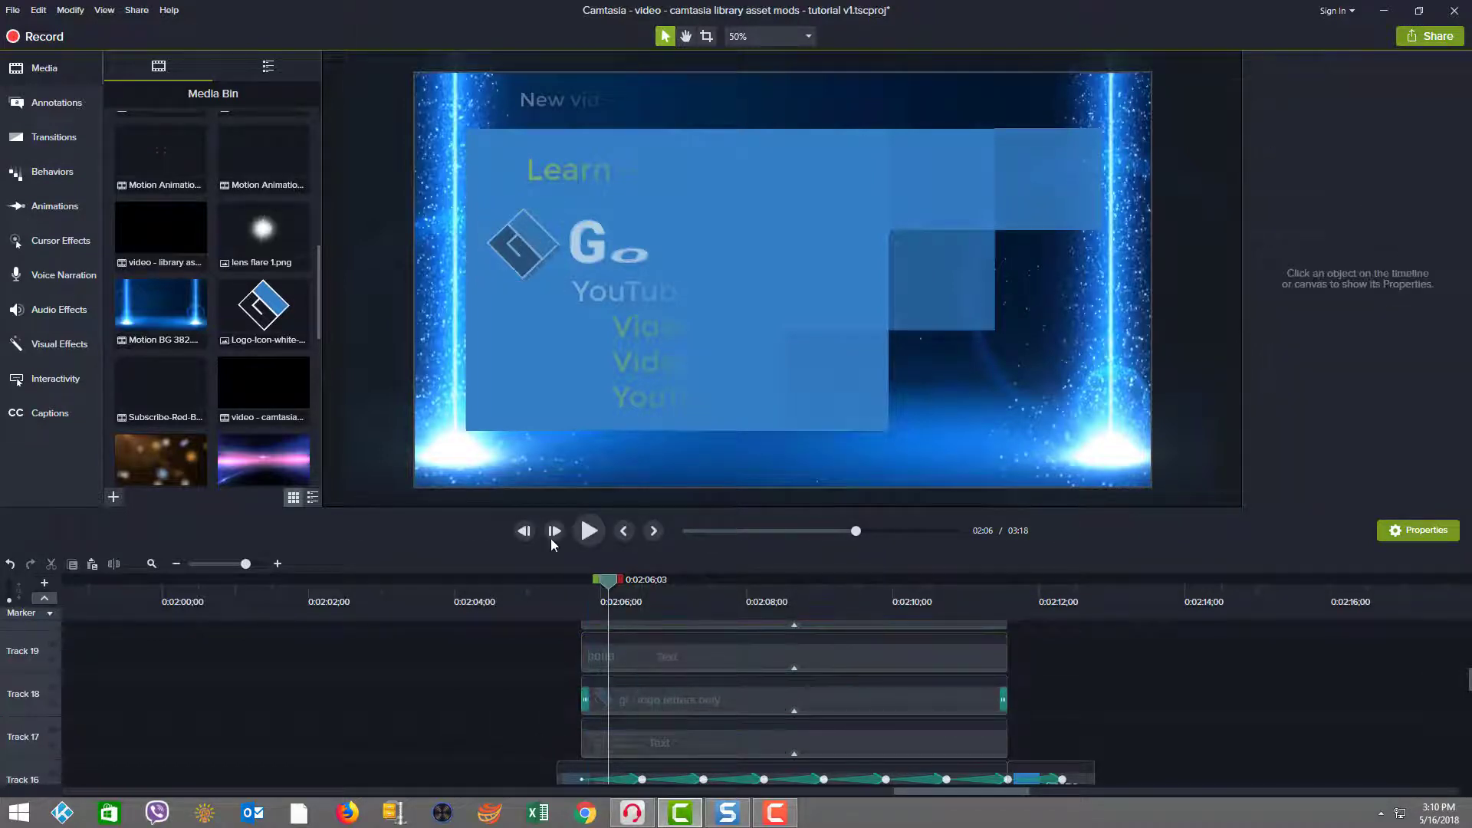
pyautogui.moveTo(609, 587); pyautogui.dragTo(746, 610)
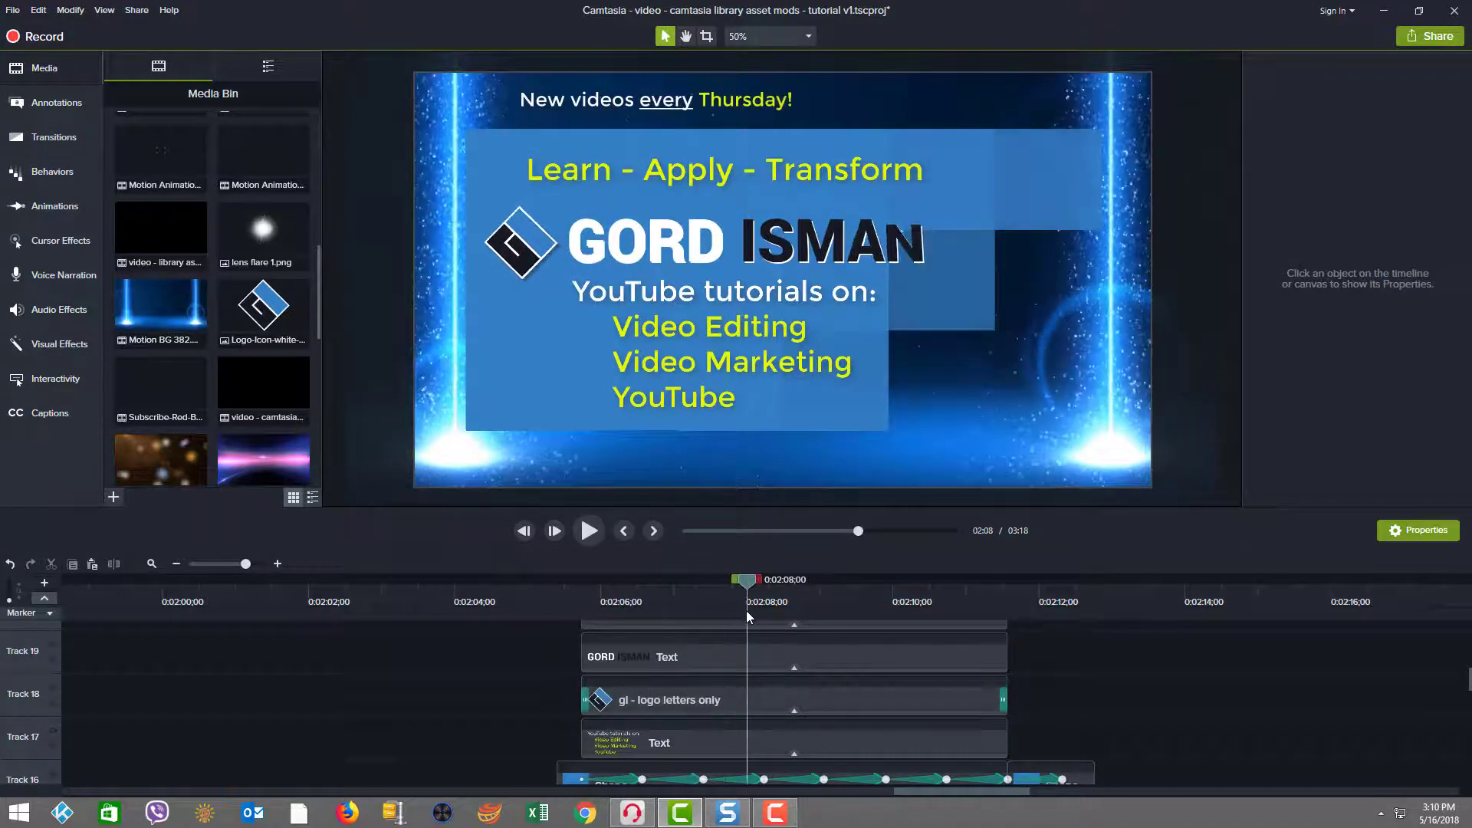
pyautogui.click(518, 262)
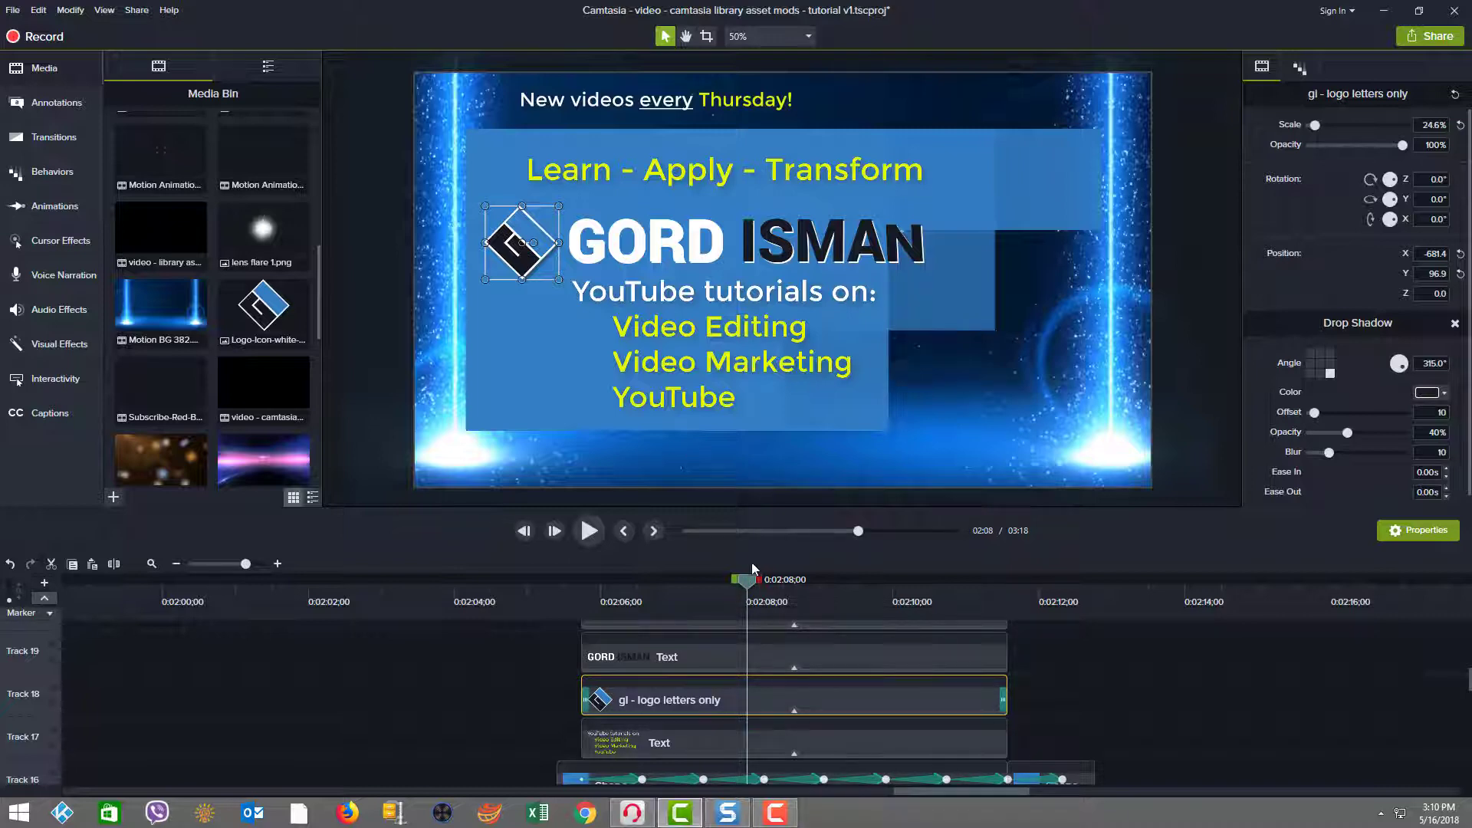
# Step: Scrub to 0:02:08;26 to preview the subscribe button and select it on the canvas
pyautogui.moveTo(744, 588); pyautogui.dragTo(807, 584)
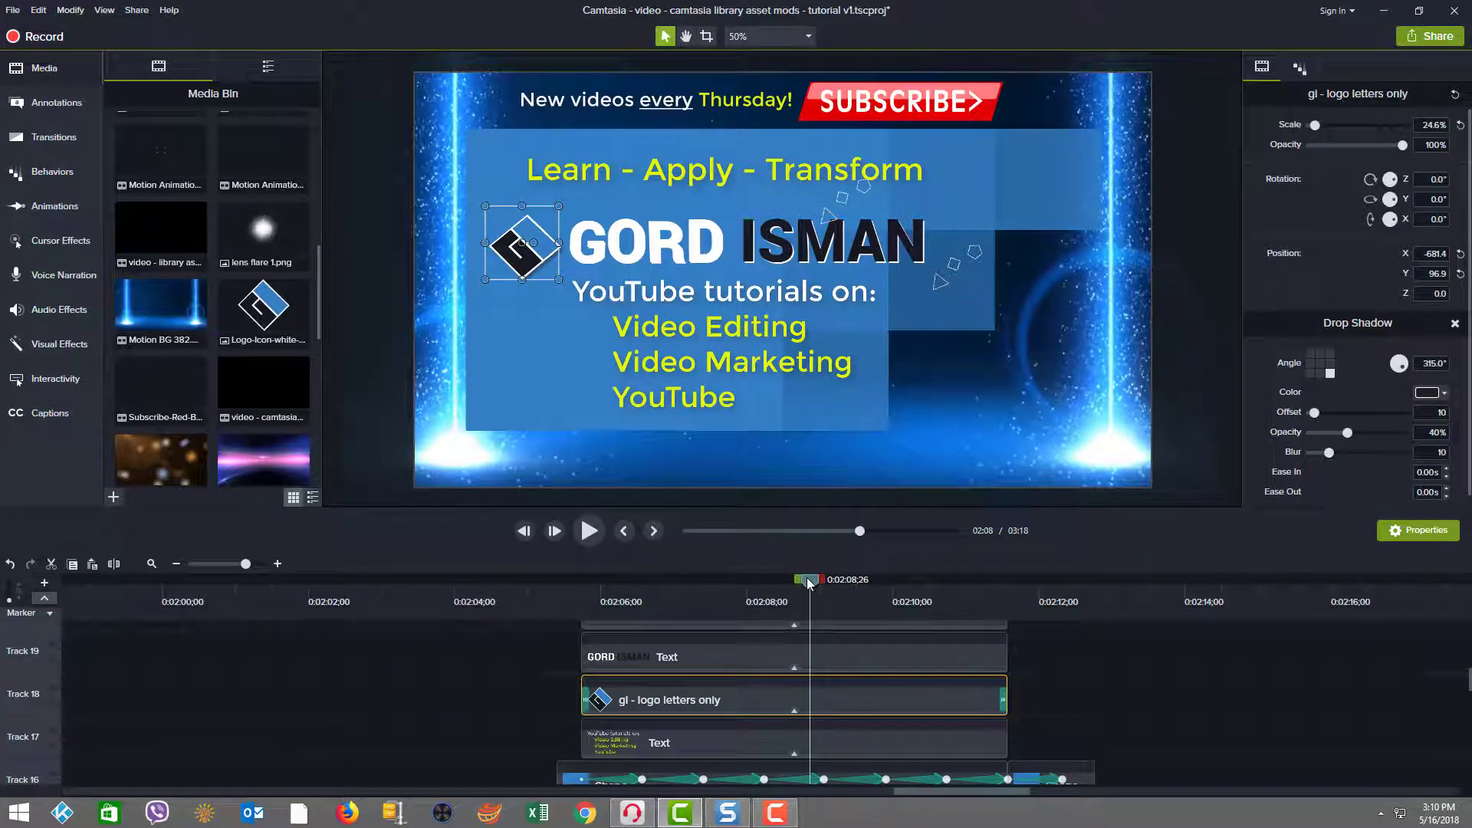
pyautogui.scroll(8, 808, 669)
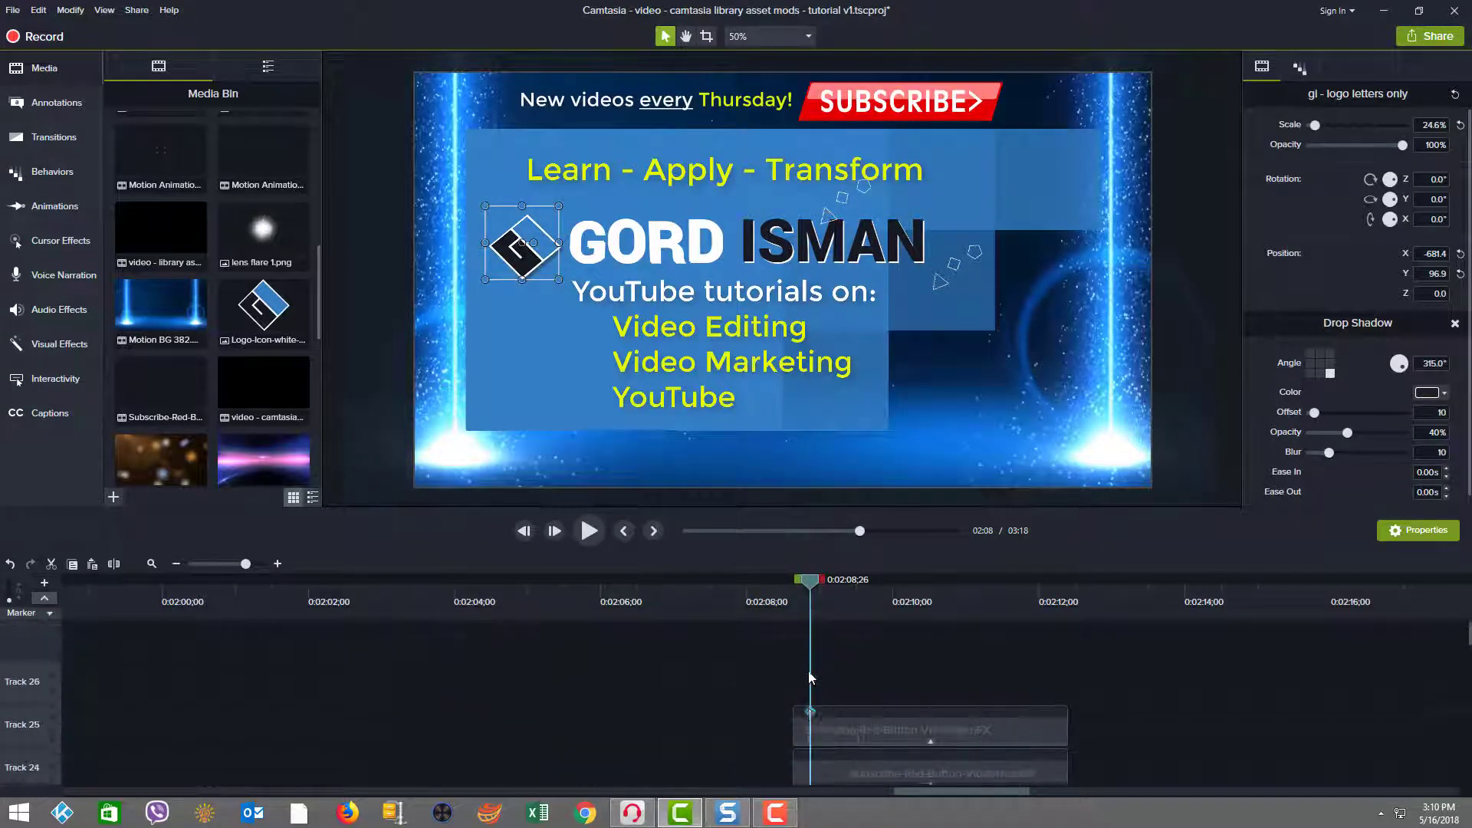
pyautogui.scroll(-2, 808, 670)
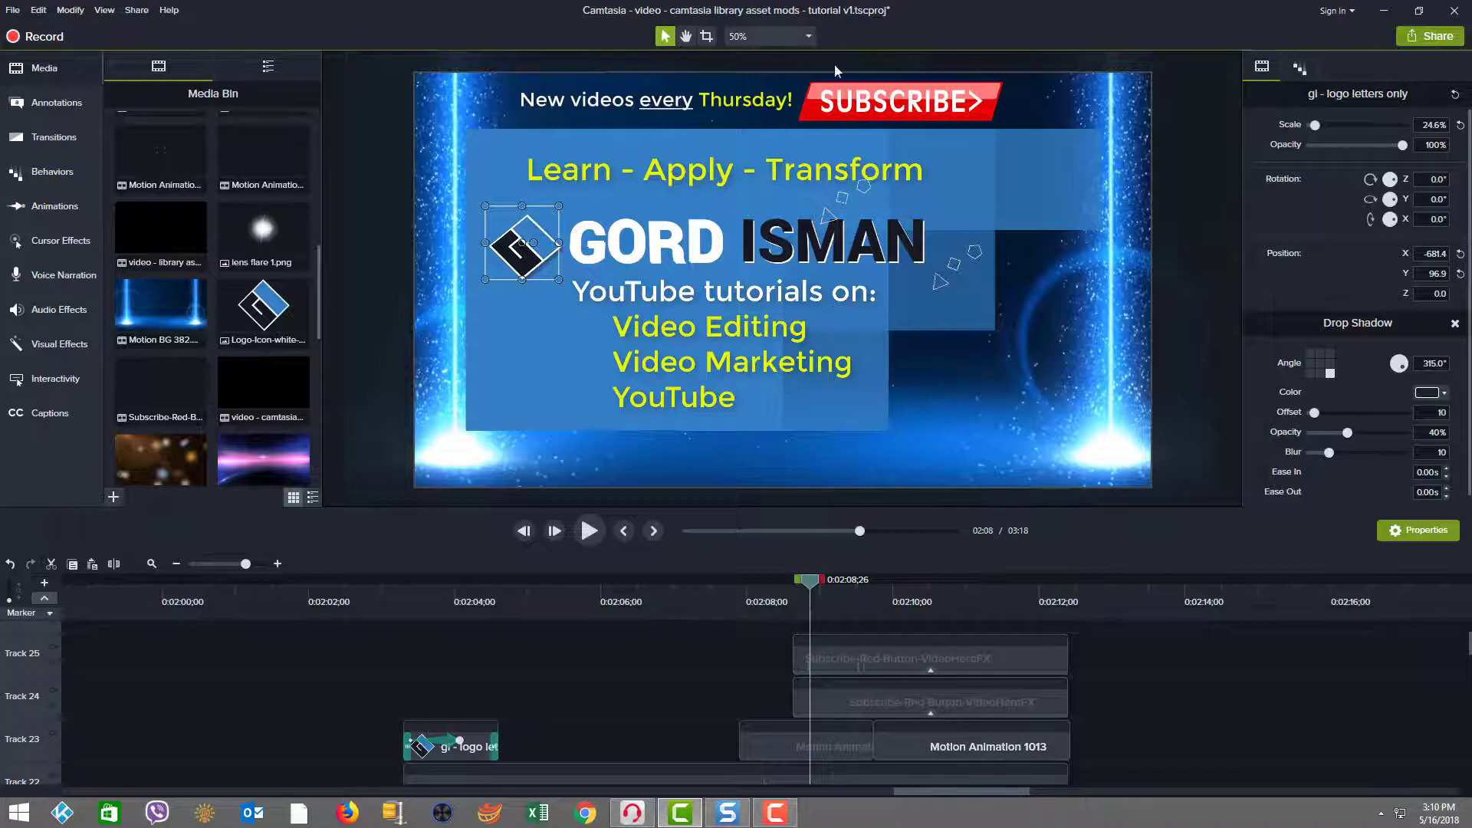
pyautogui.click(853, 106)
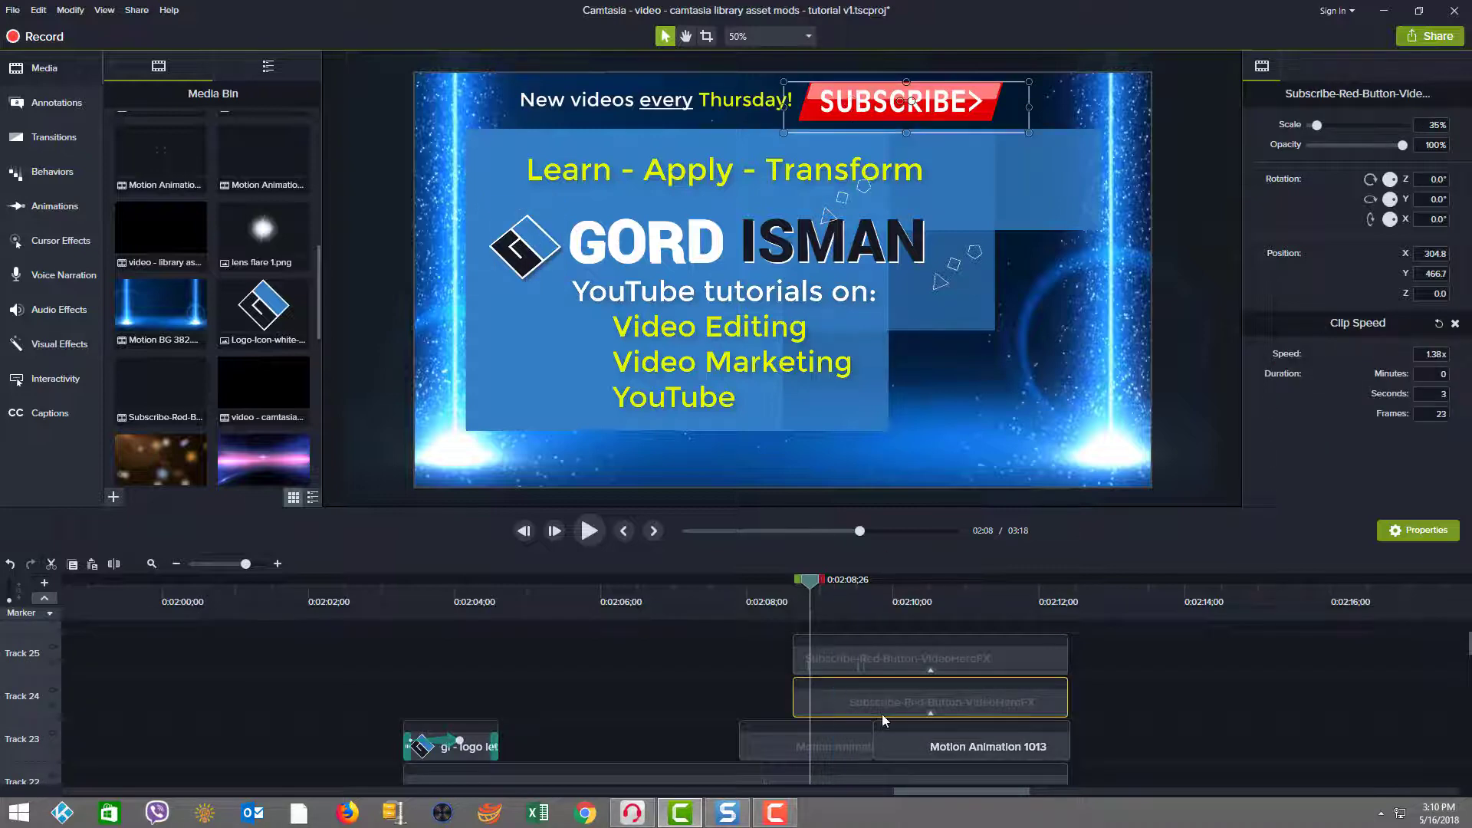
# Step: Expand the Track 24 subscribe clip's effects to inspect its clip speed, and preview its source file Subscribe-Red-Button-VideoHeroFX.mov from the media bin
pyautogui.click(939, 716)
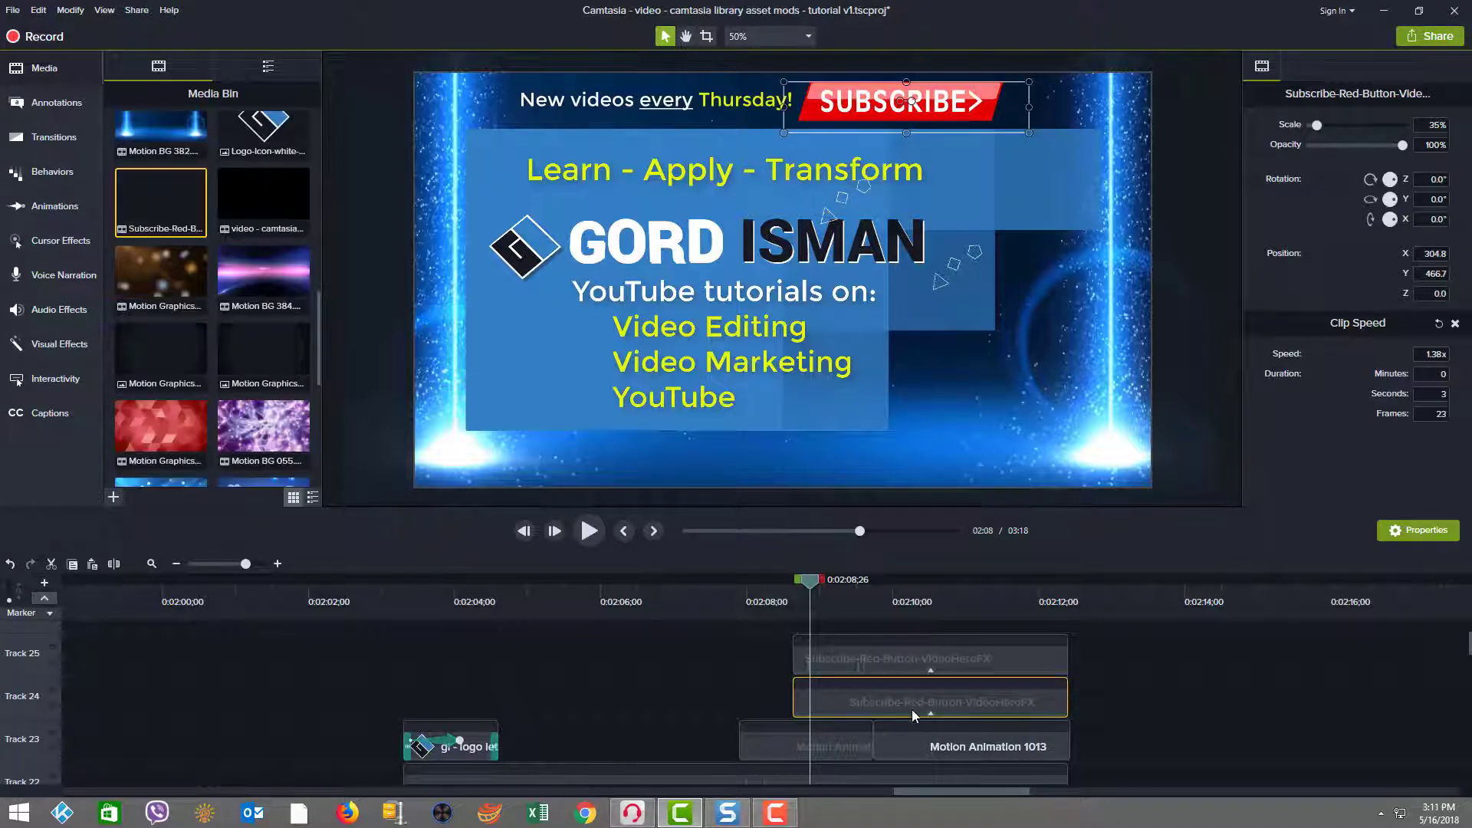
pyautogui.click(932, 717)
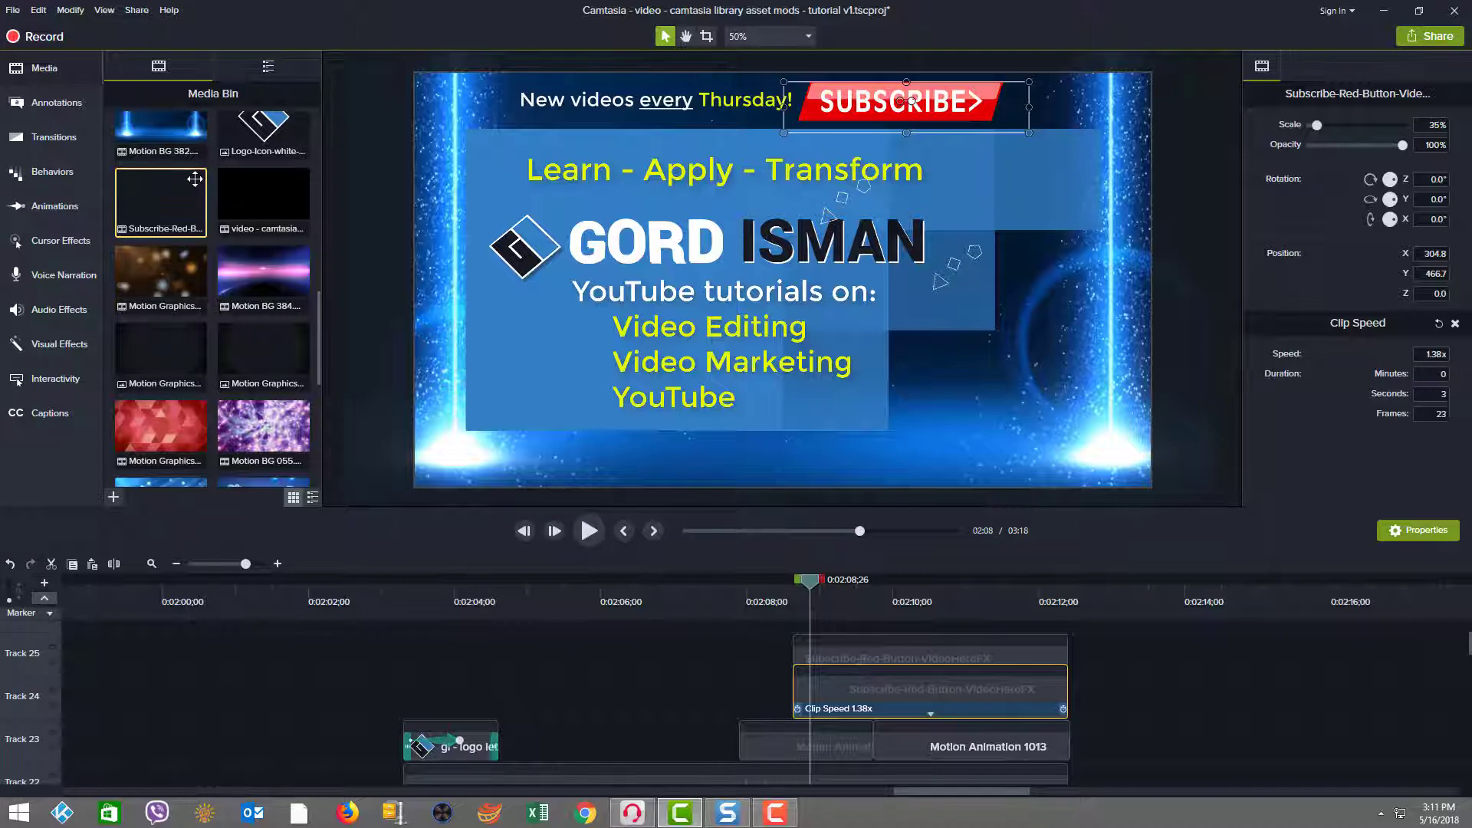
pyautogui.doubleClick(188, 201)
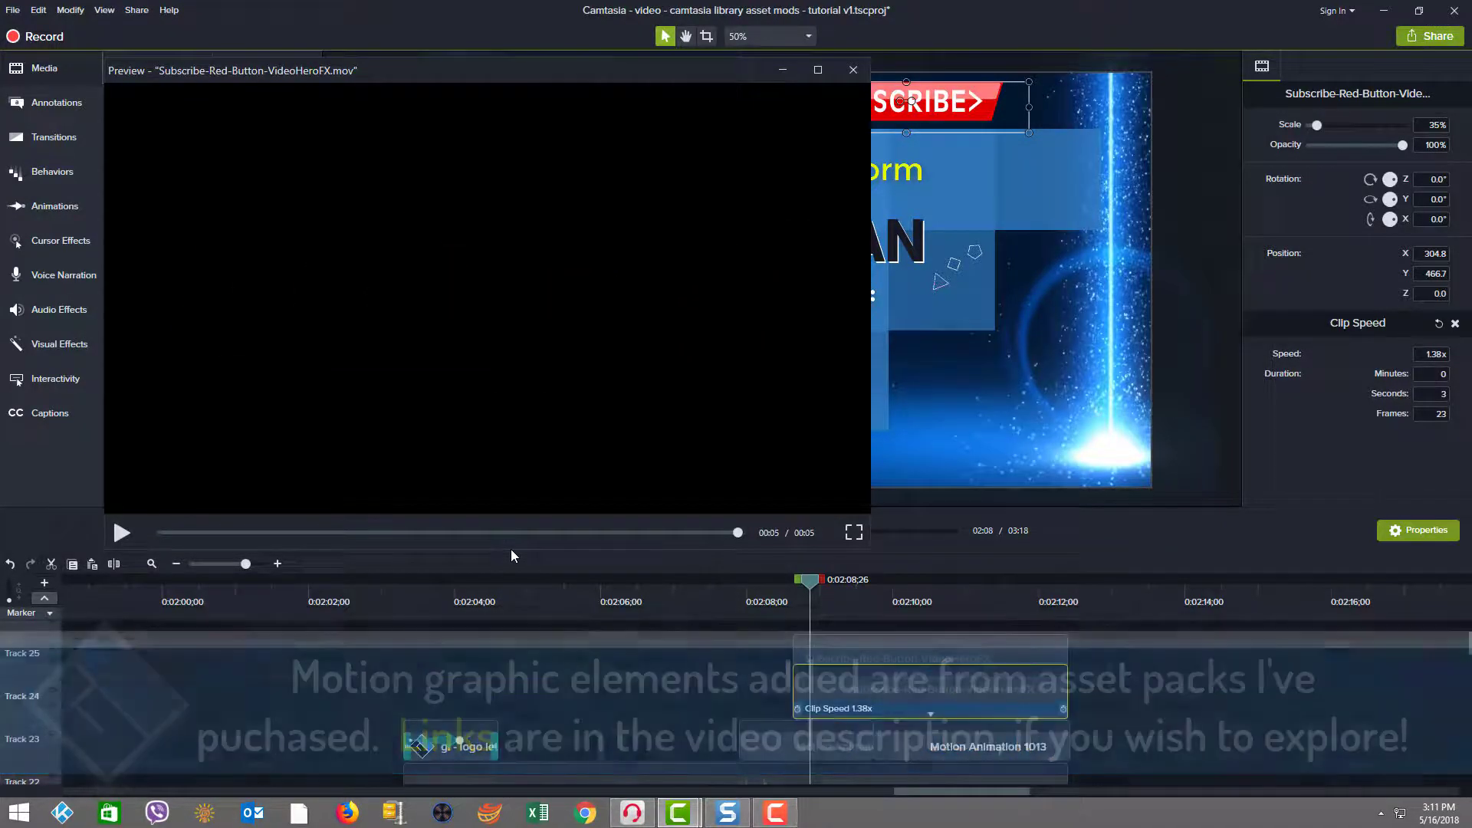
pyautogui.click(850, 71)
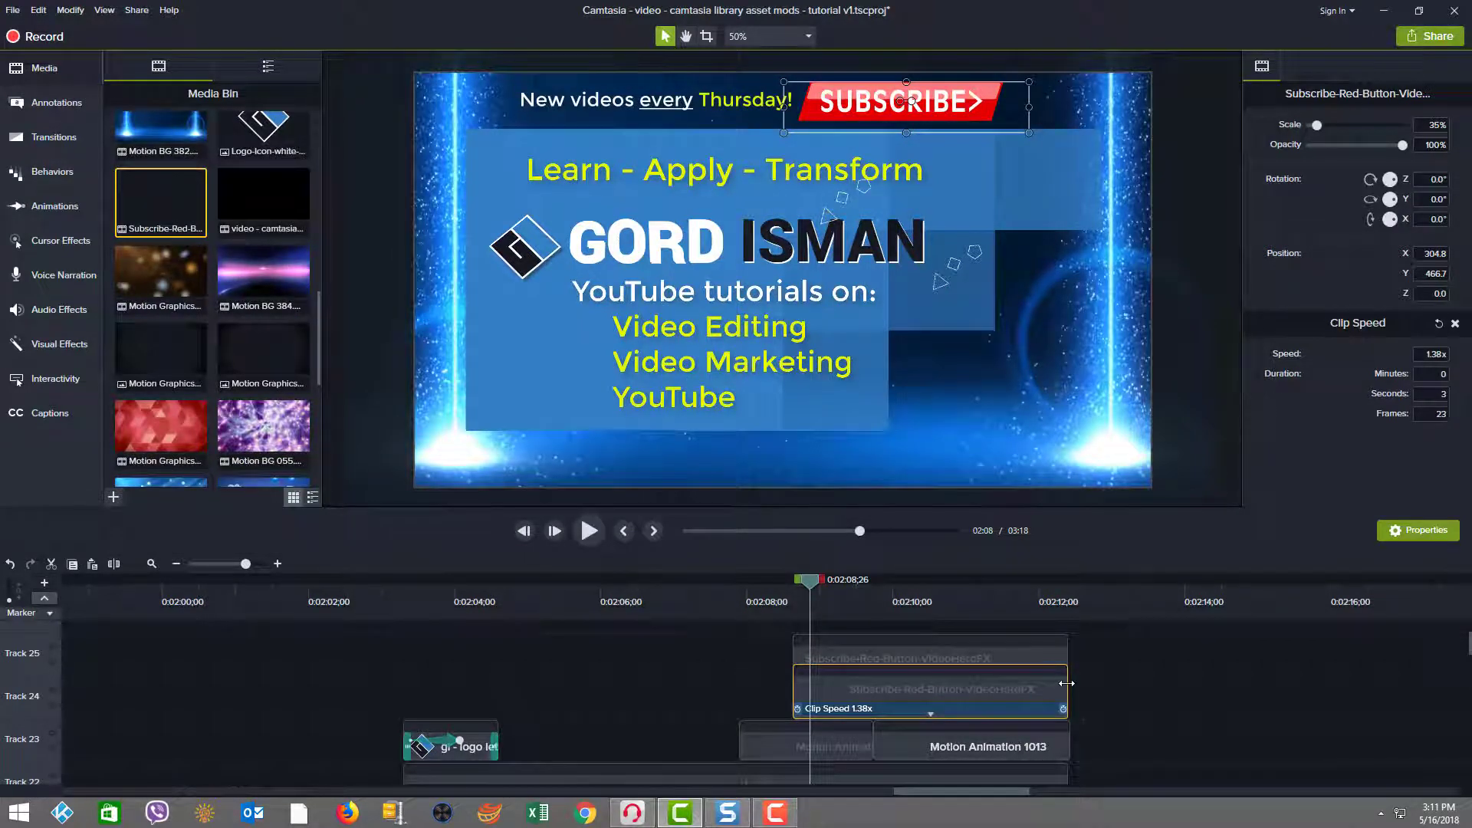
# Step: Try lengthening the Track 24 subscribe clip by lowering its clip speed to 1.32x, and undo the change
pyautogui.moveTo(1066, 682); pyautogui.dragTo(1140, 685)
pyautogui.moveTo(1061, 710)
pyautogui.mouseDown()
pyautogui.moveTo(1413, 695)
pyautogui.moveTo(1020, 707)
pyautogui.moveTo(1075, 706)
pyautogui.mouseUp()
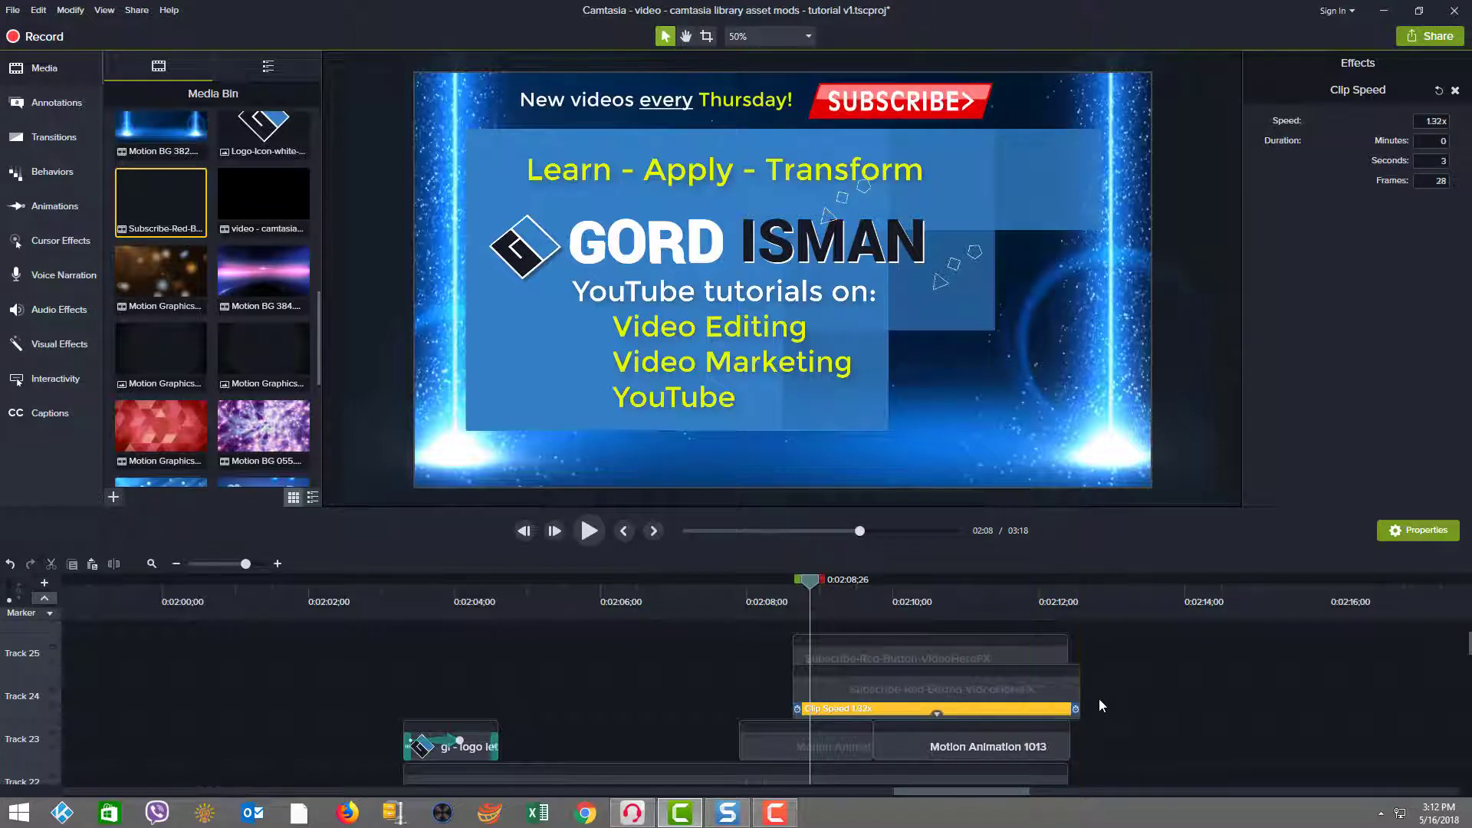
pyautogui.hotkey('ctrl', 'z')
# Step: Collapse the Track 24 subscribe clip's effects, and expand those of the Track 25 subscribe audio clip to inspect its clip speed
pyautogui.click(943, 647)
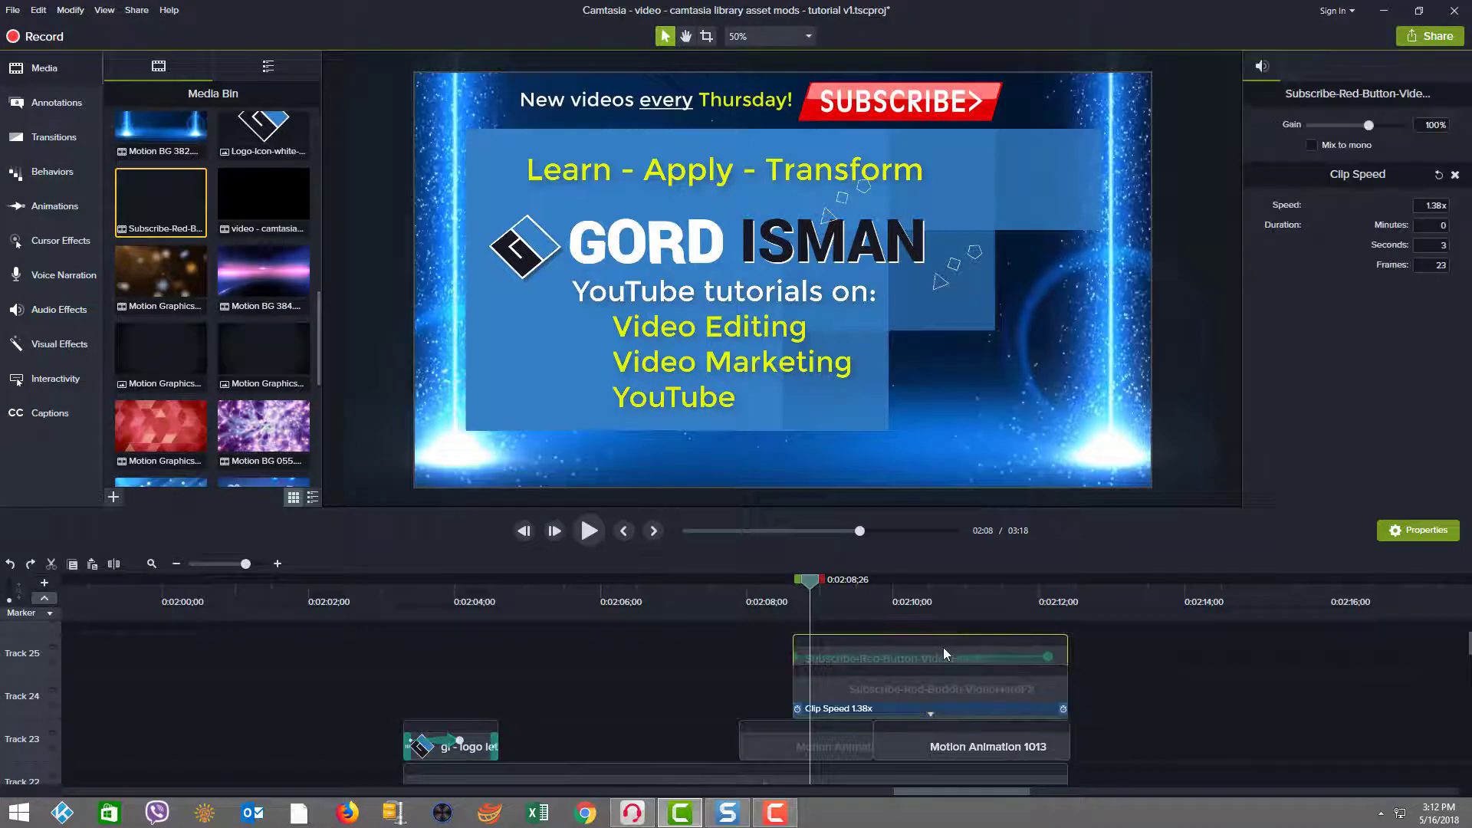
pyautogui.click(932, 715)
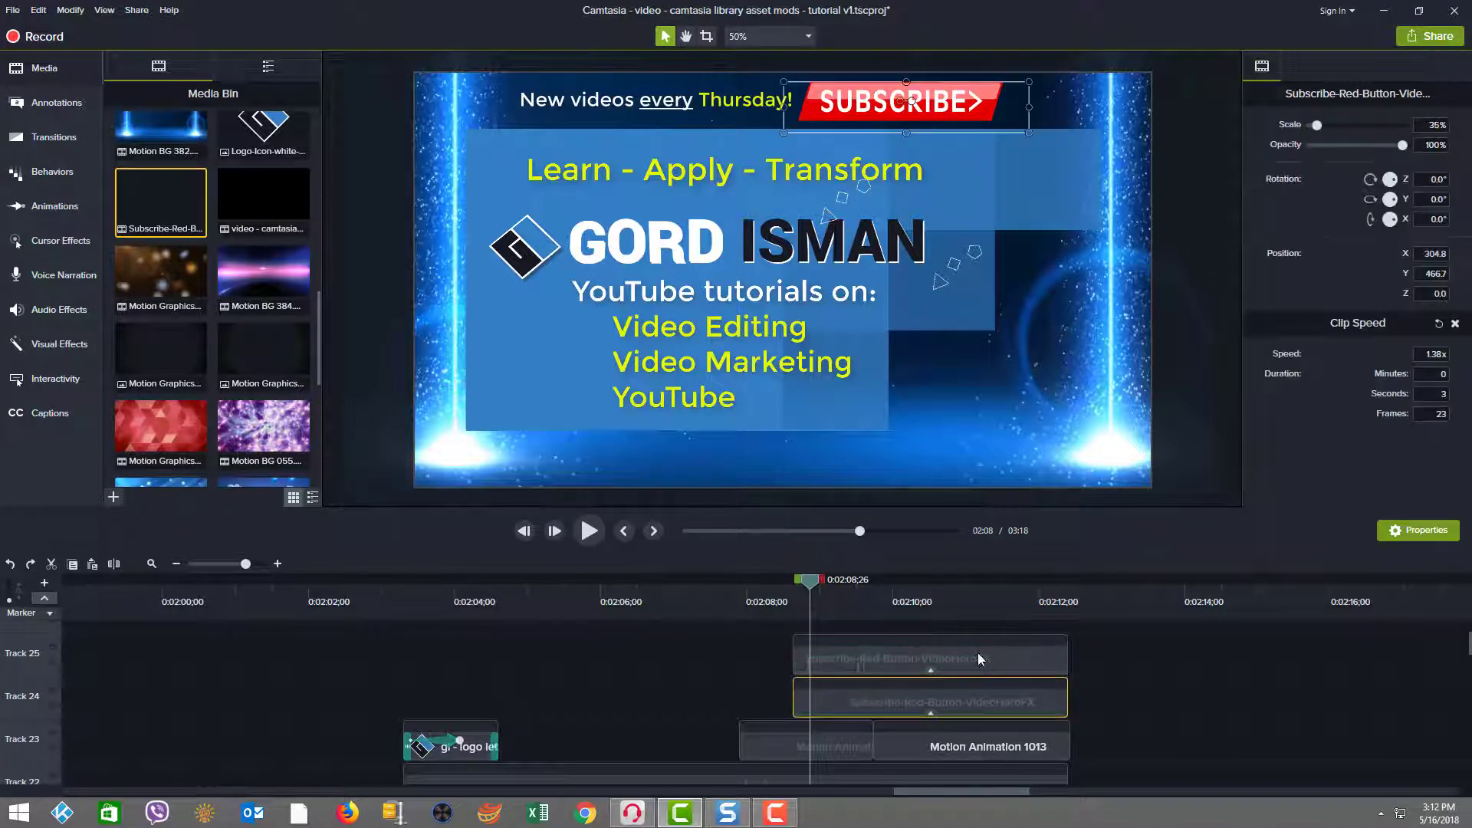
pyautogui.click(931, 671)
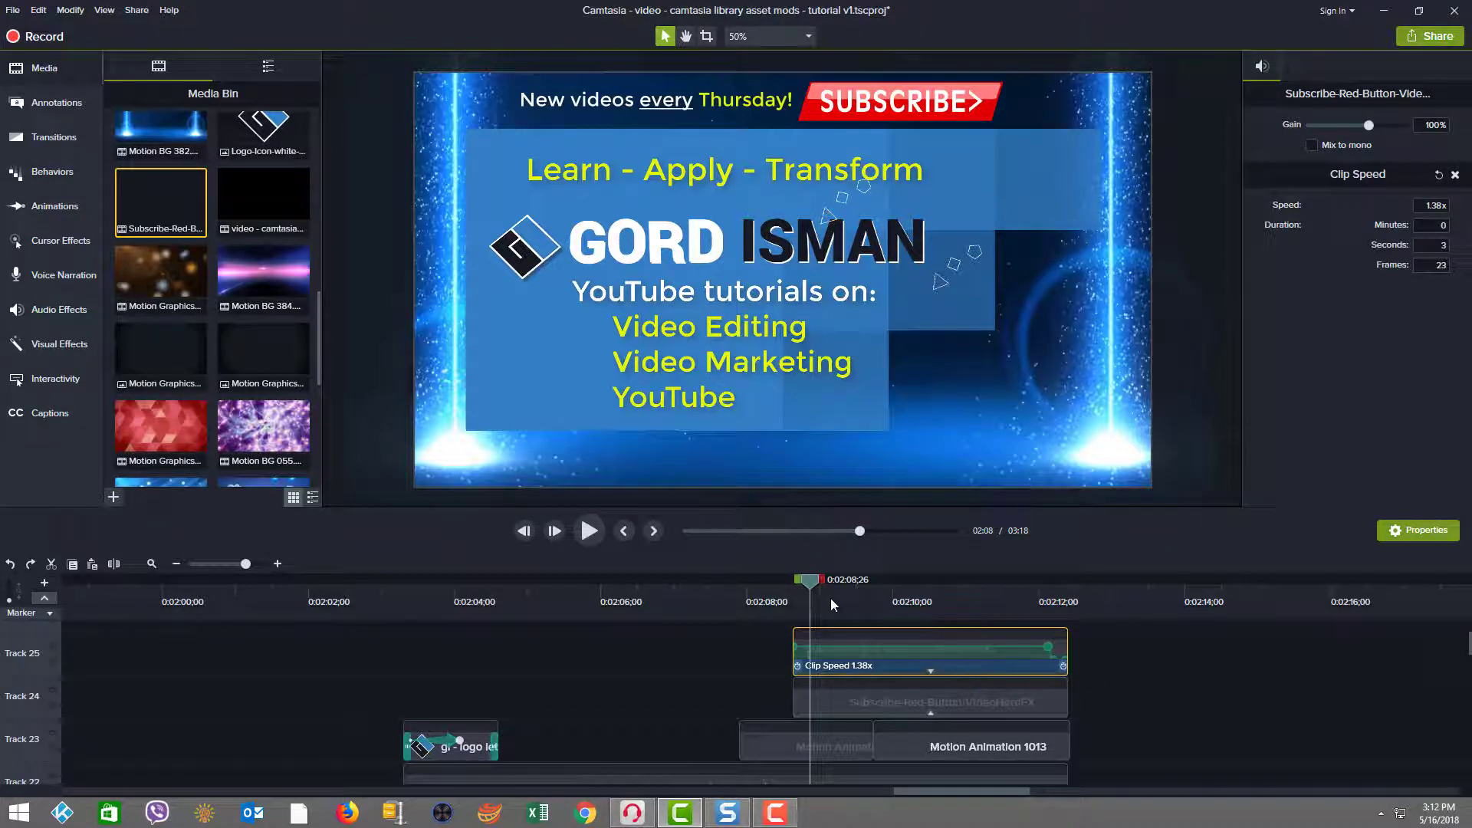
# Step: Scrub back to 0:02:08;08, select Motion Animation 0607 on the canvas, and preview its shapes up to 0:02:08;25
pyautogui.click(1040, 601)
pyautogui.moveTo(1043, 583); pyautogui.dragTo(763, 637)
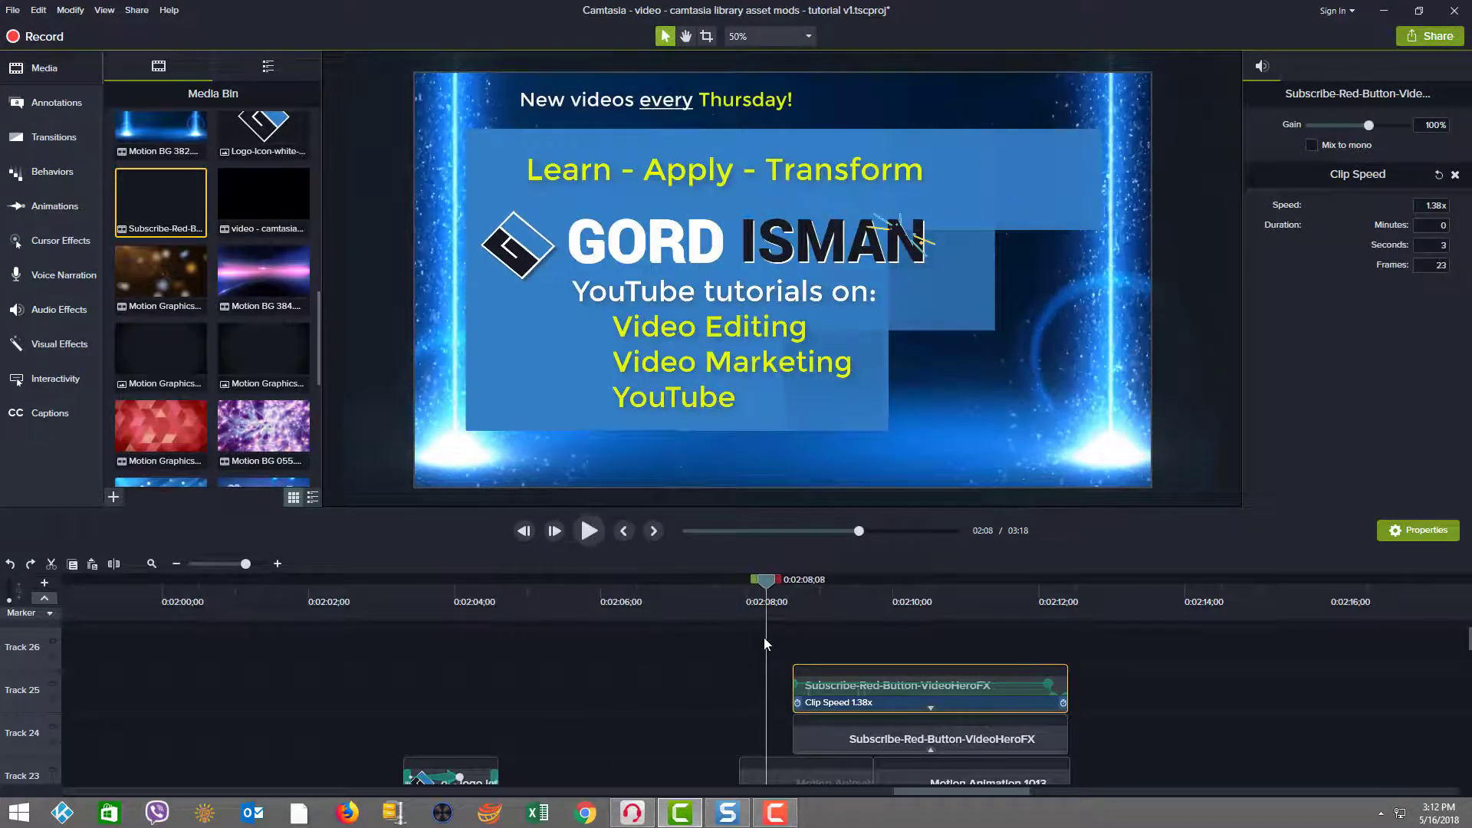
pyautogui.click(885, 229)
pyautogui.scroll(-2, 889, 747)
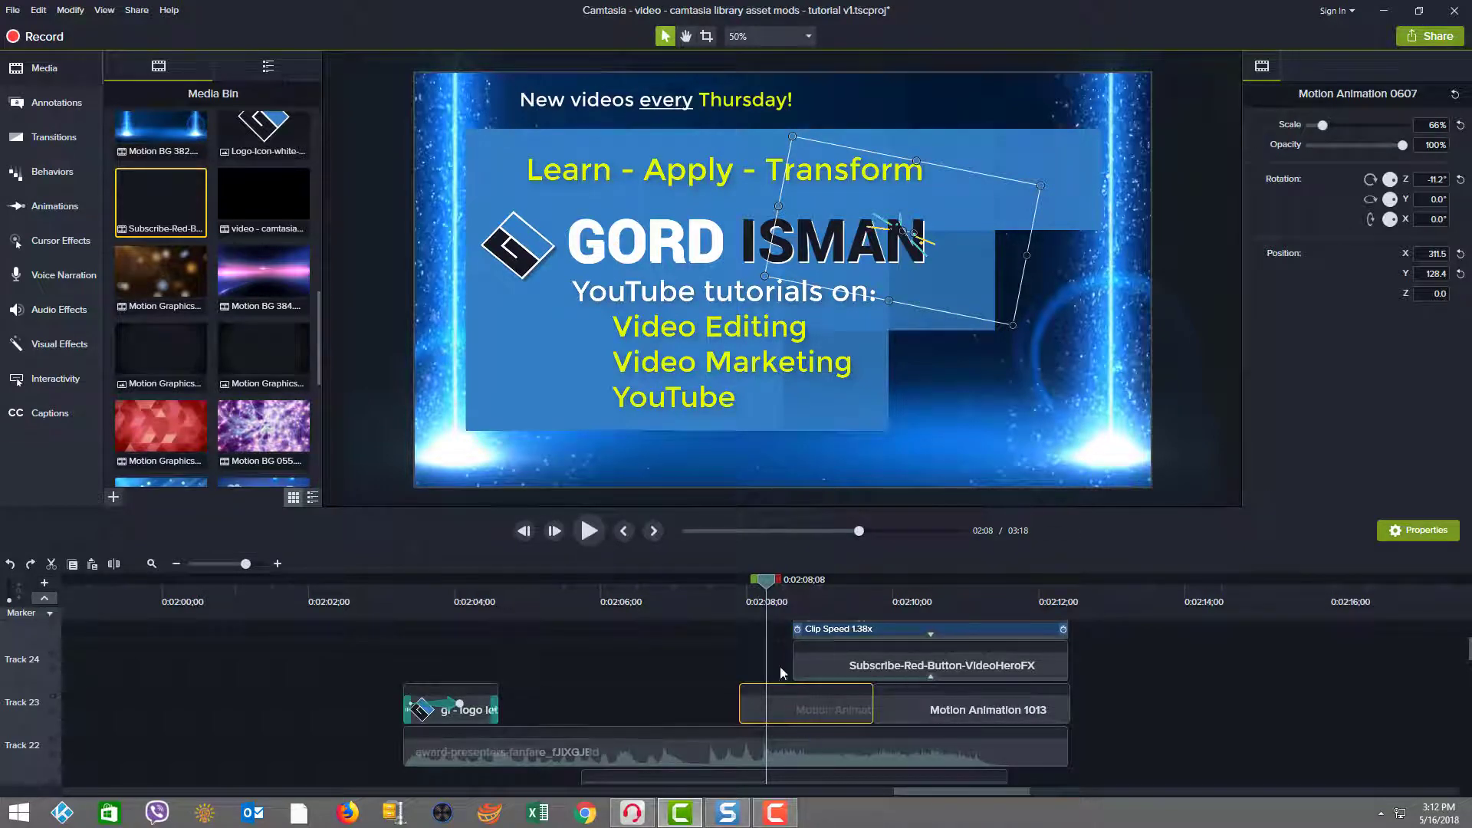
pyautogui.moveTo(741, 592); pyautogui.dragTo(807, 597)
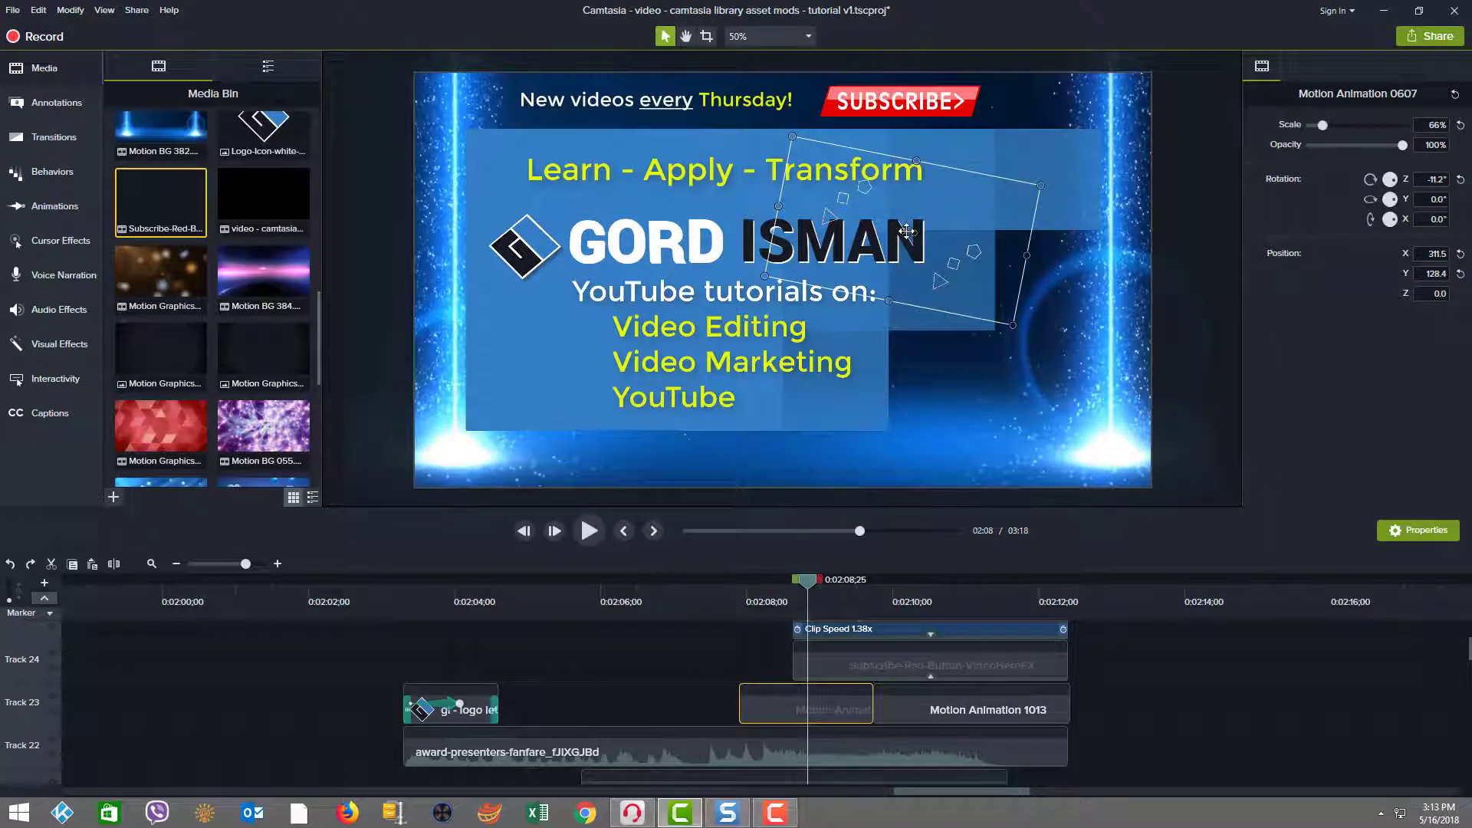
# Step: Try moving Motion Animation 0607 slightly and rotating it to 25.4° about Z, and undo both changes
pyautogui.moveTo(919, 231); pyautogui.dragTo(917, 233)
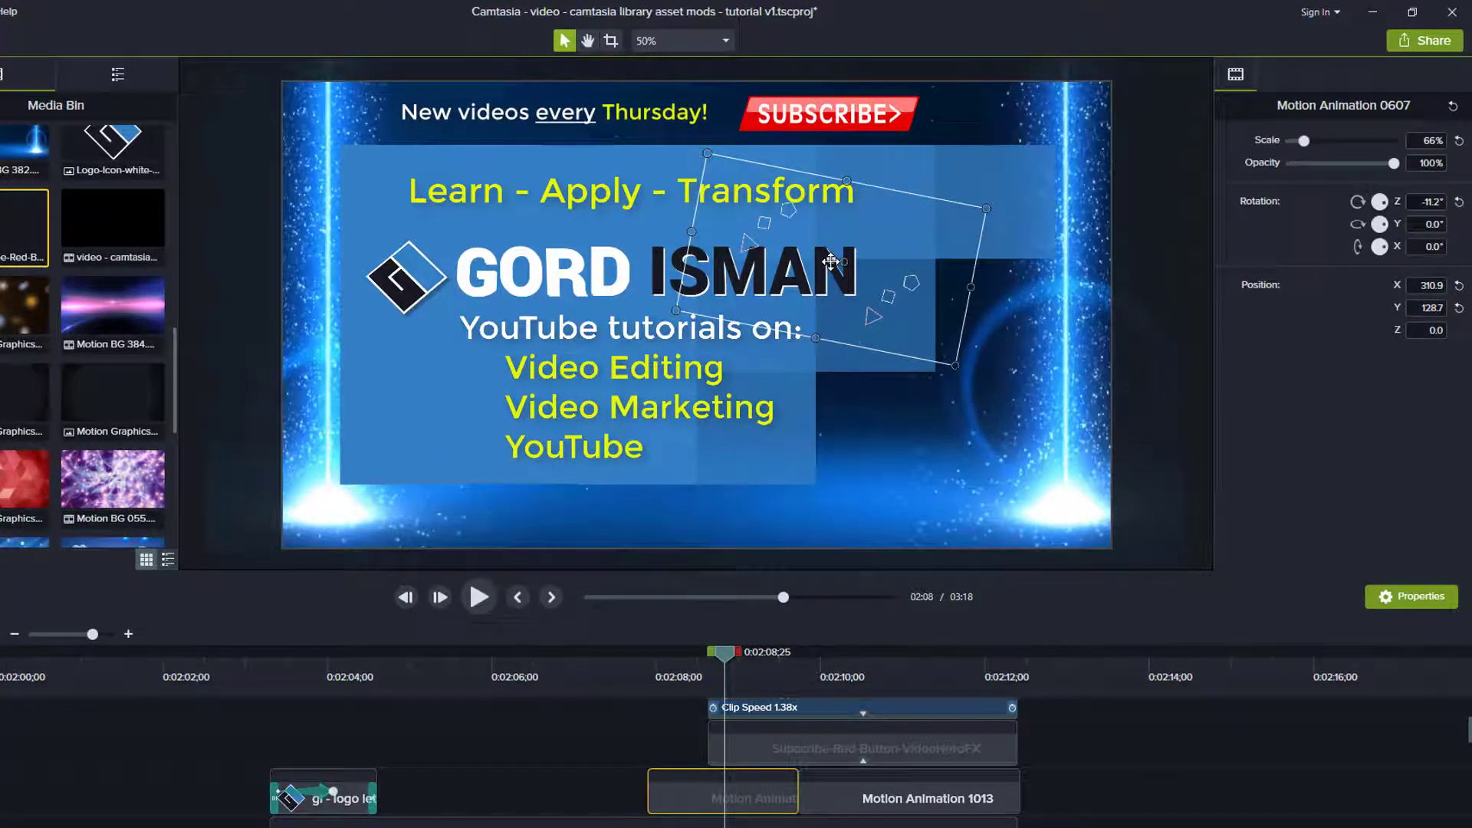
pyautogui.moveTo(826, 260); pyautogui.dragTo(864, 248)
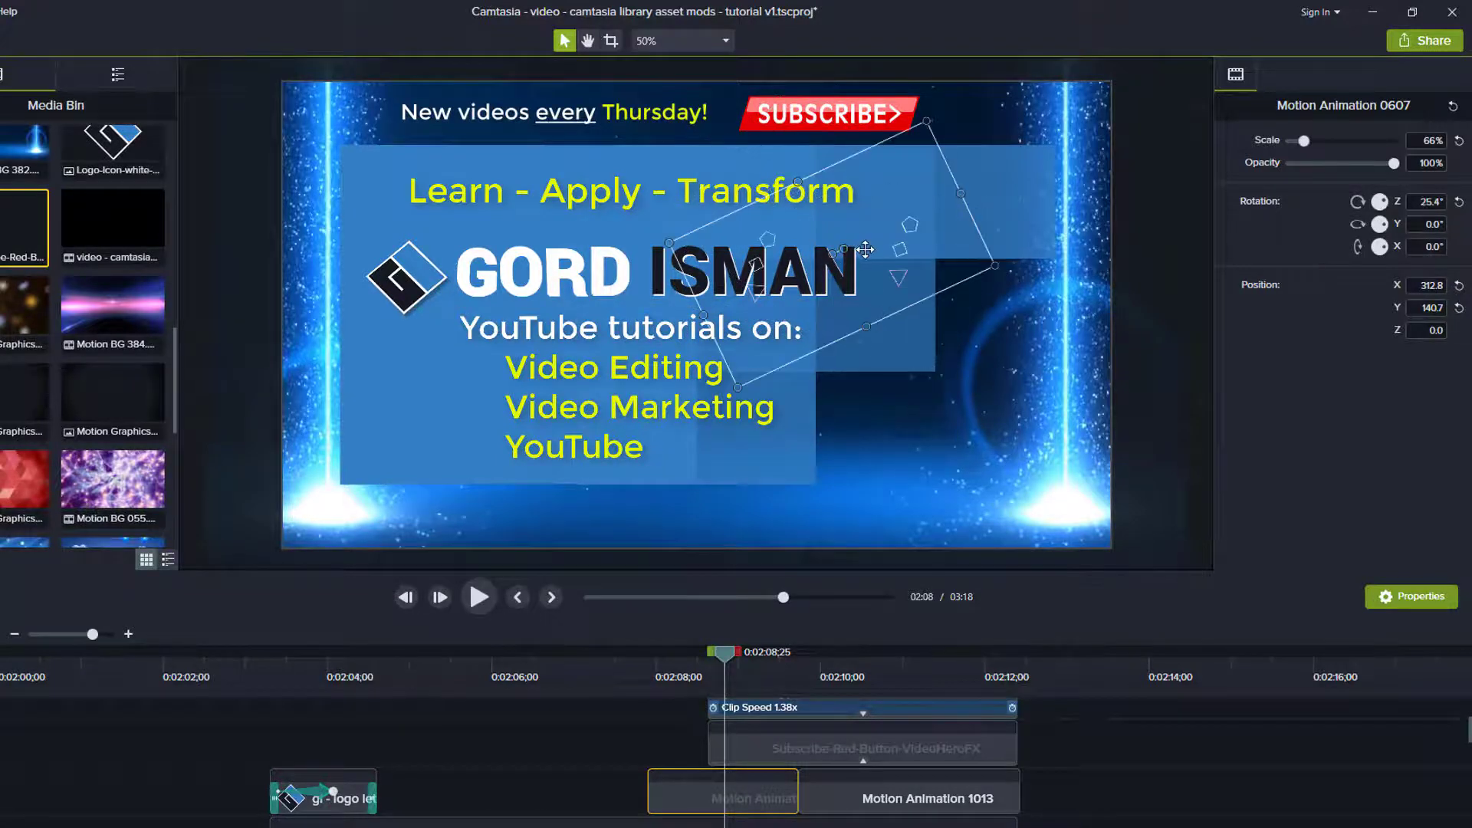
pyautogui.hotkey('ctrl', 'z')
pyautogui.hotkey('ctrl', 'z')
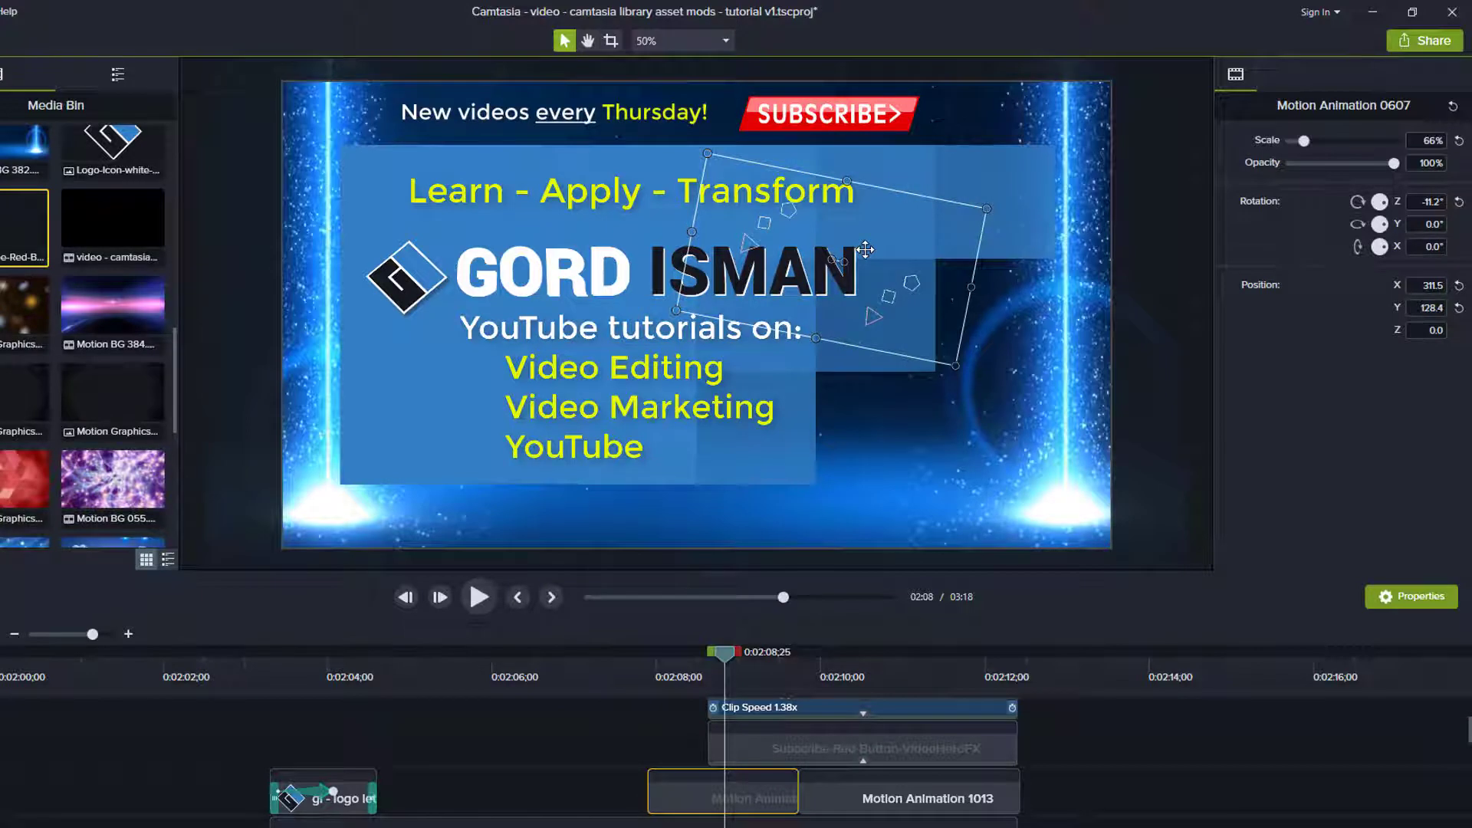